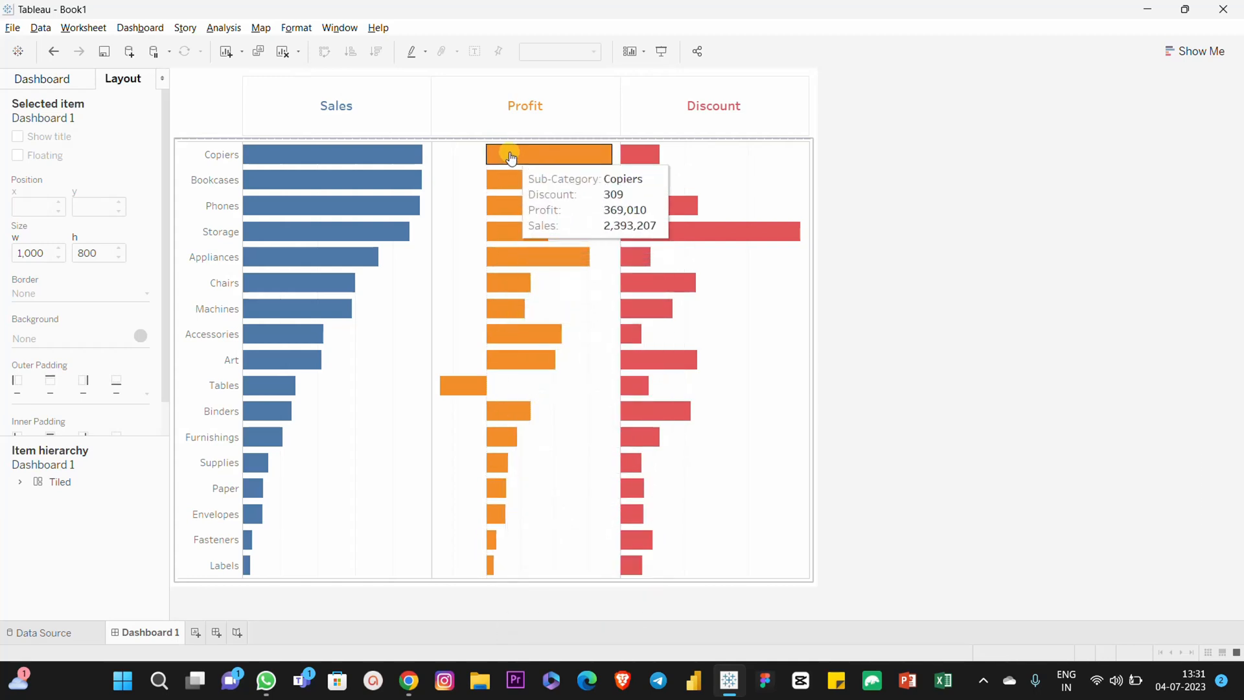
Try the dashboard's header sorting by selecting Profit, Discount and Sales in turn.
left_click(531, 112)
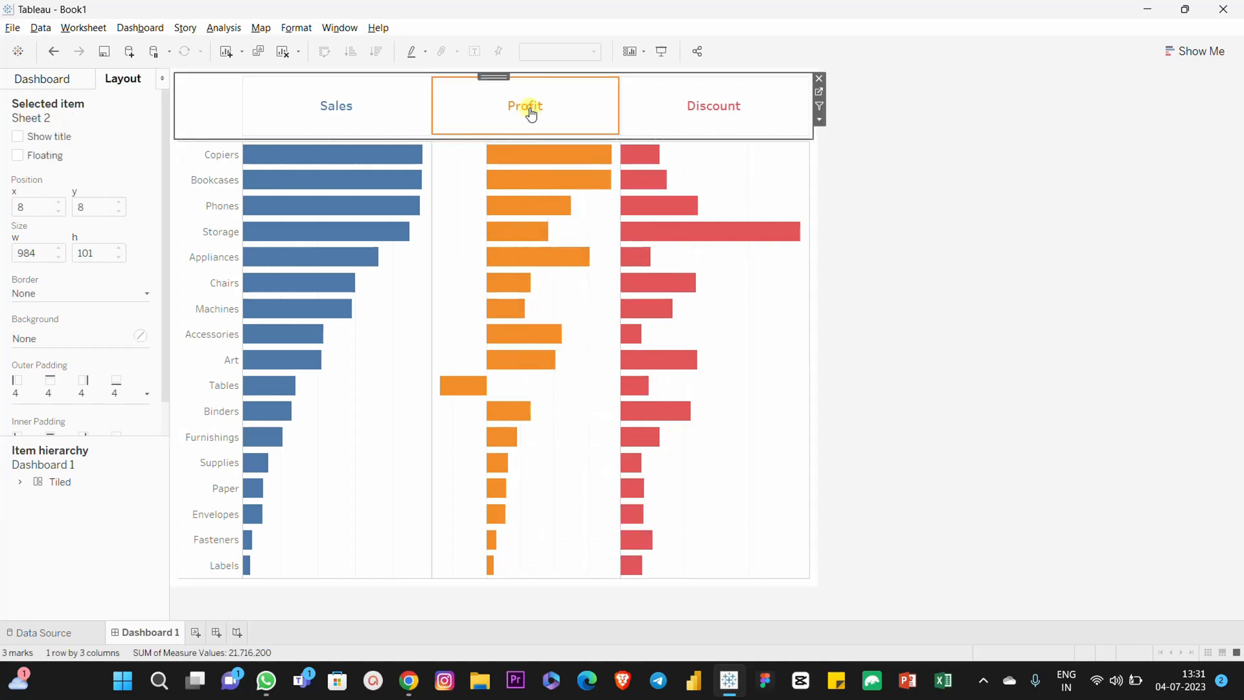
left_click(531, 114)
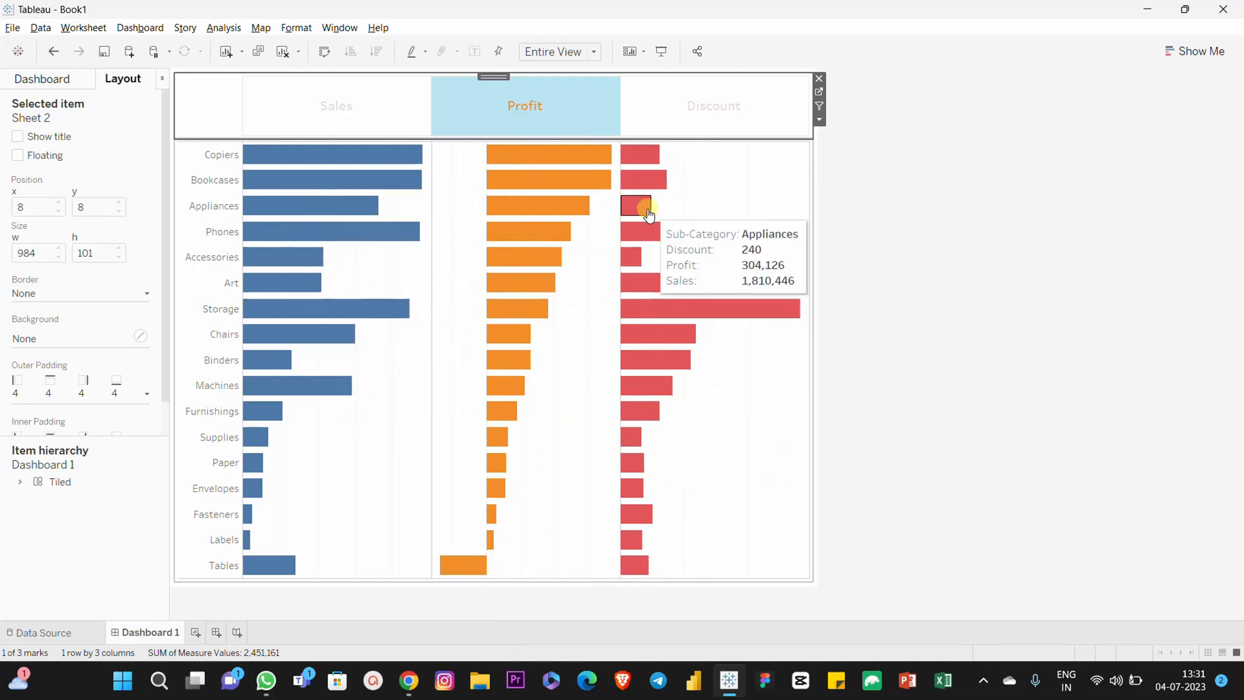
left_click(721, 96)
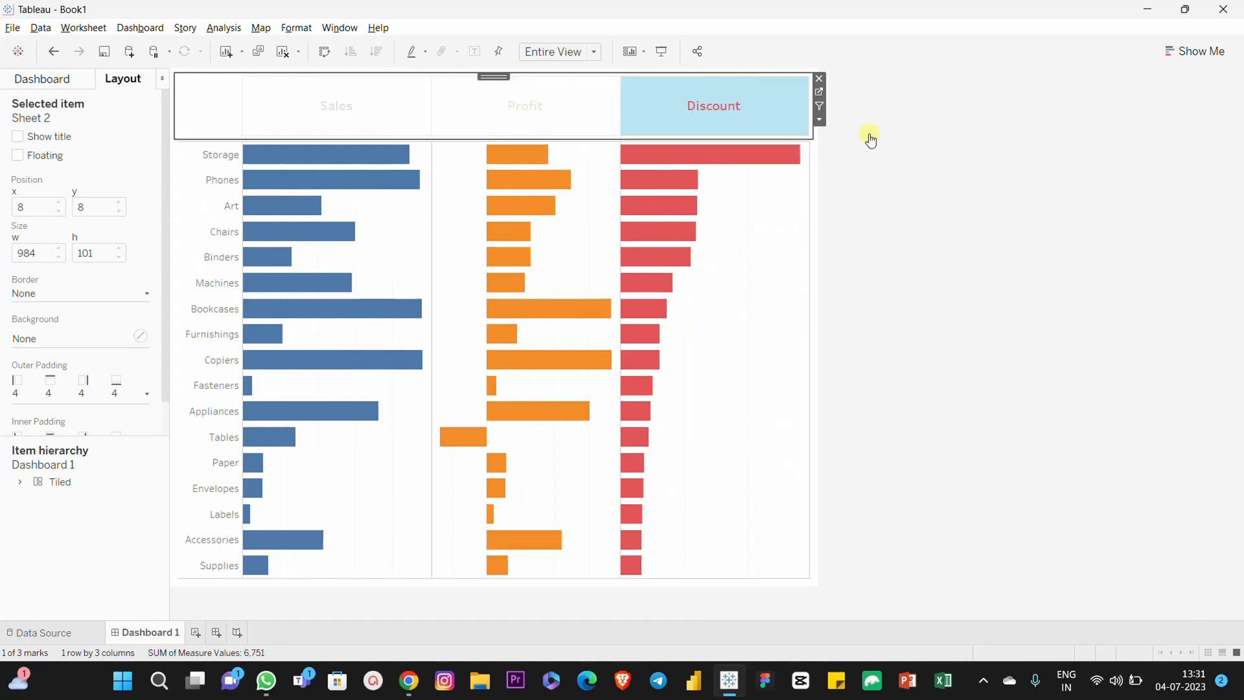
left_click(345, 119)
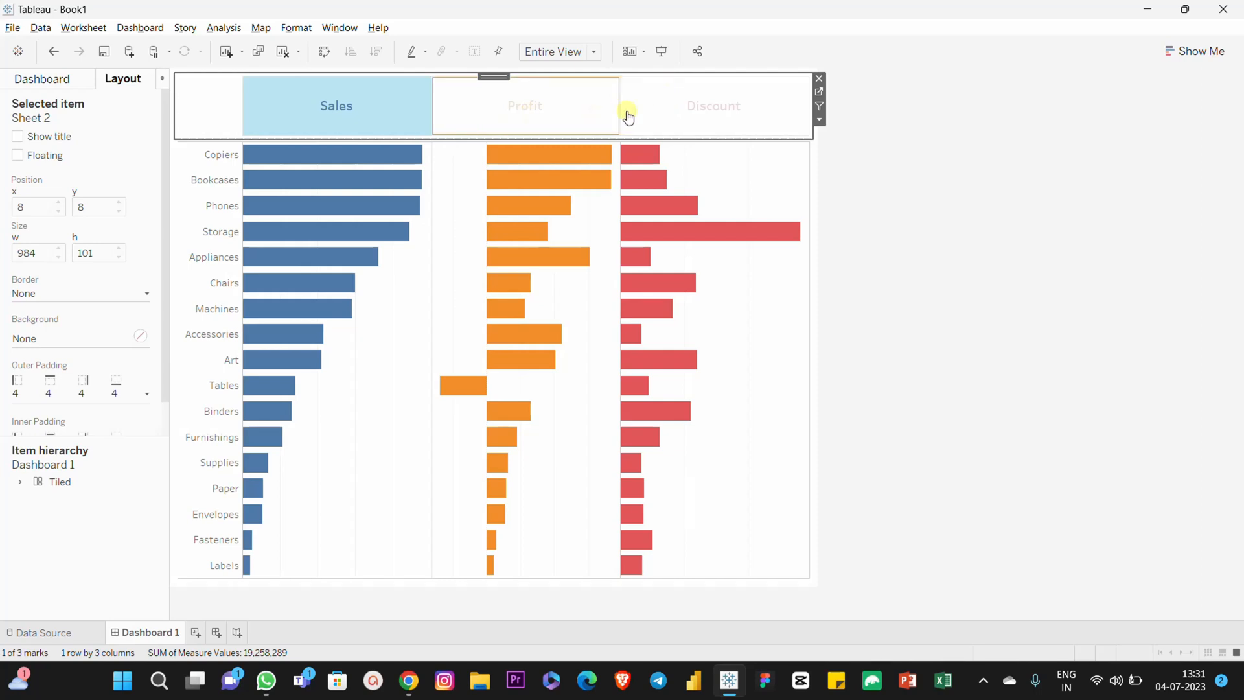
left_click(356, 112)
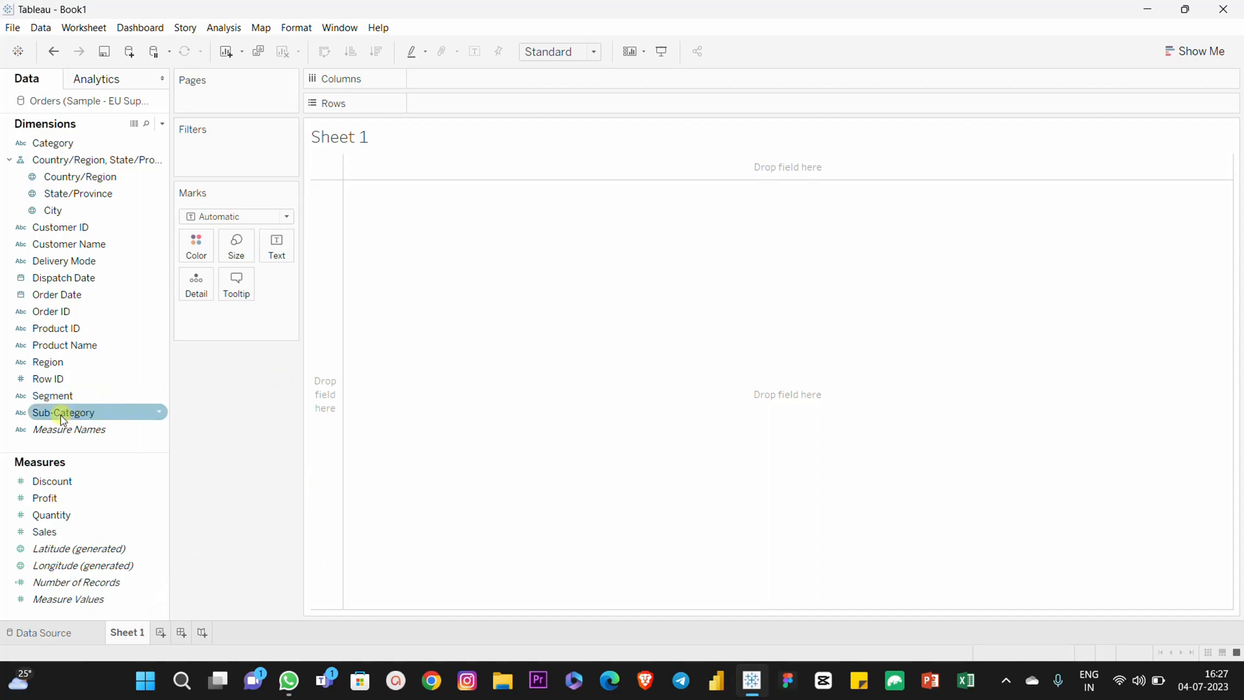
Build a bar chart with Sub-Category on rows and Sales, Profit and Discount on columns, fitted to Entire View.
left_click_drag(61, 413, 469, 105)
left_click(53, 536)
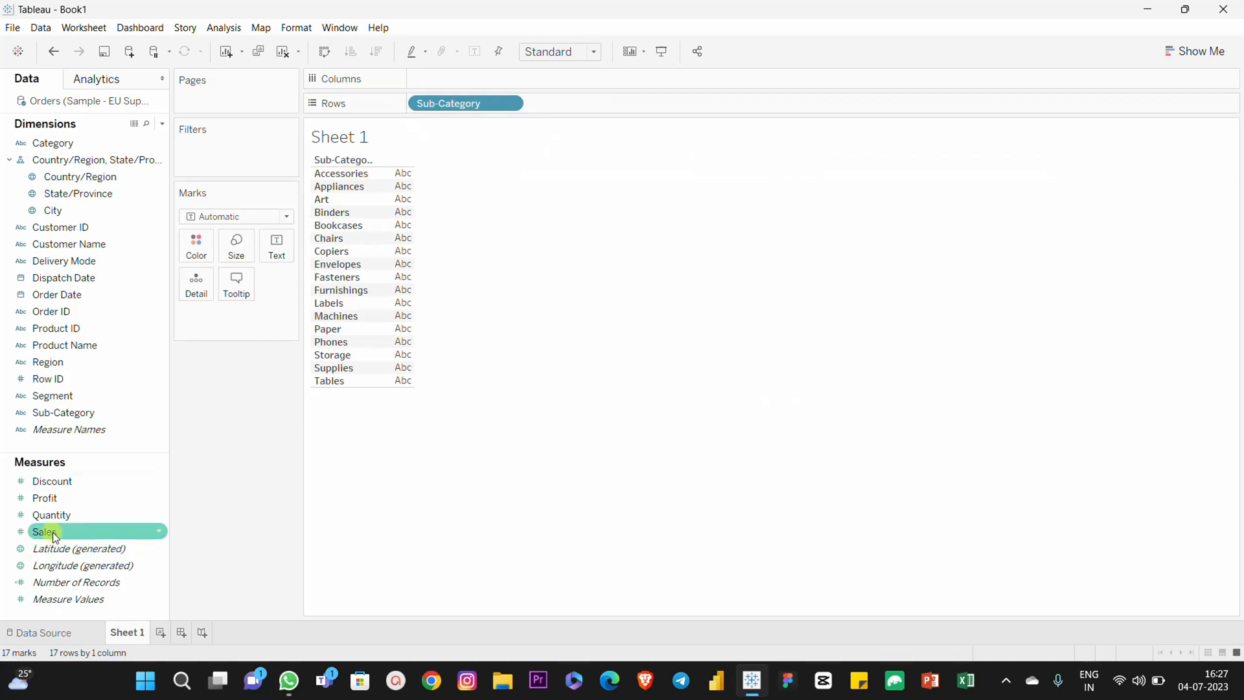
left_click_drag(54, 536, 485, 76)
left_click_drag(47, 498, 574, 84)
left_click_drag(61, 480, 698, 77)
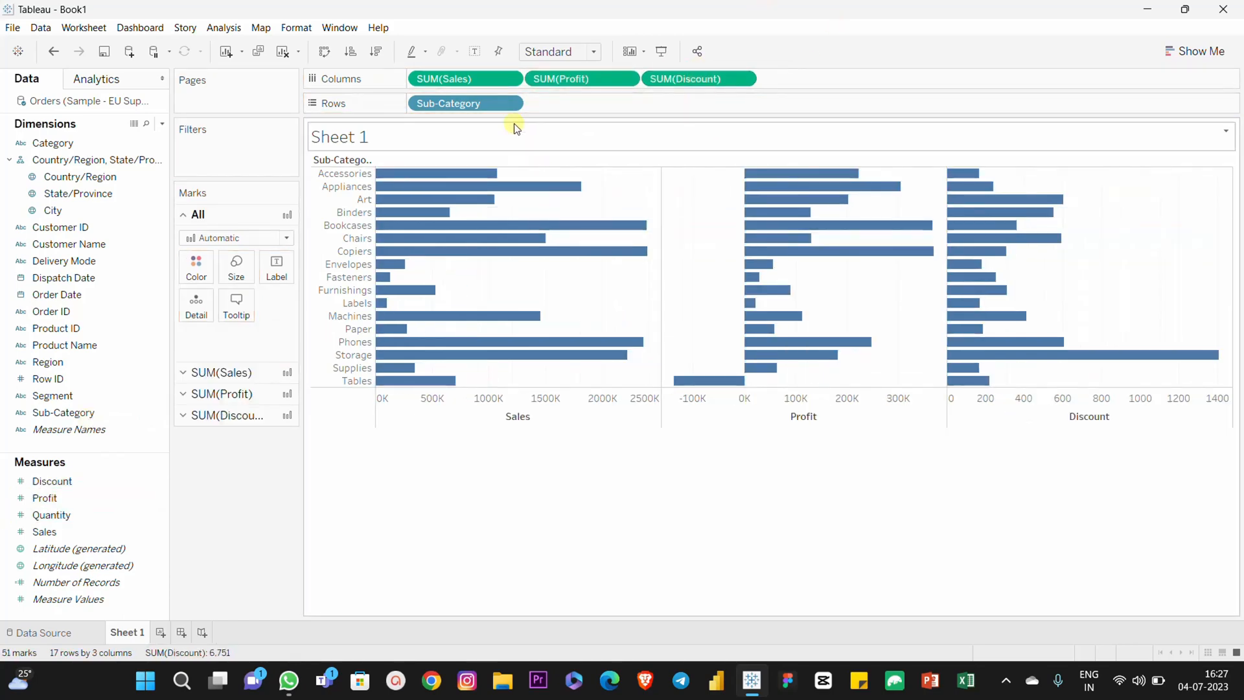
left_click(596, 52)
left_click(577, 115)
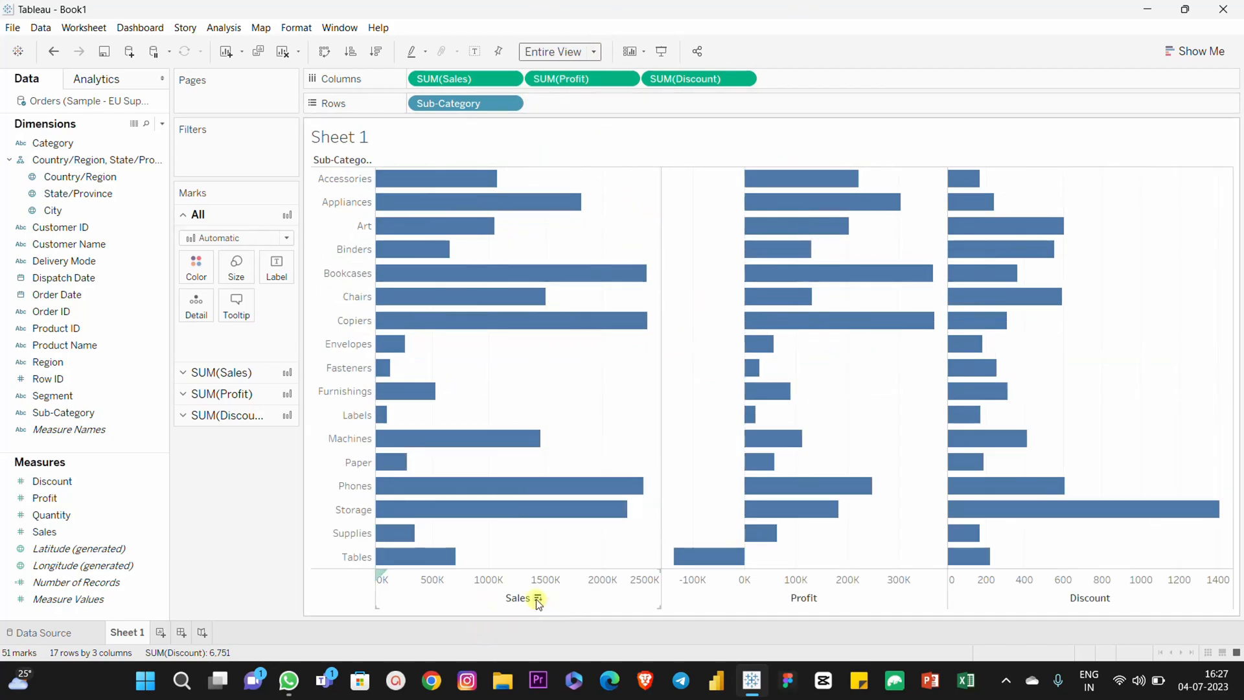
Sort the sub-categories in descending order by Sales, Profit, Discount and Profit again, ending with the Sales sort.
left_click(538, 598)
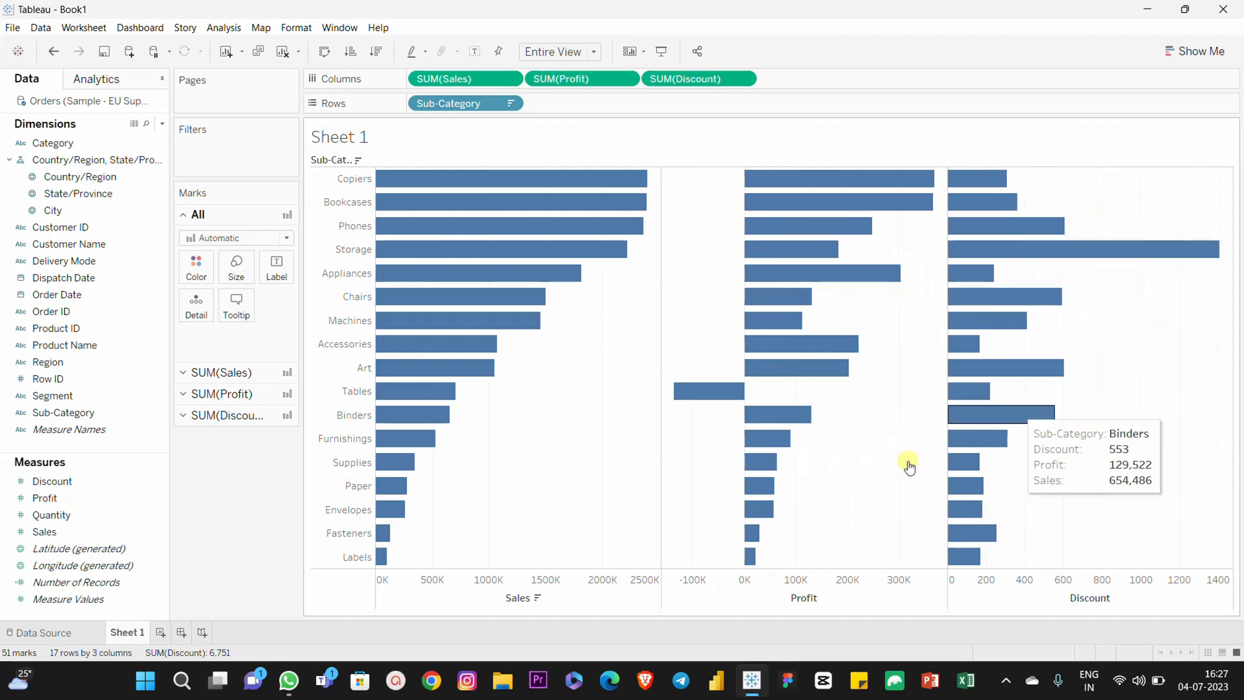
left_click(826, 597)
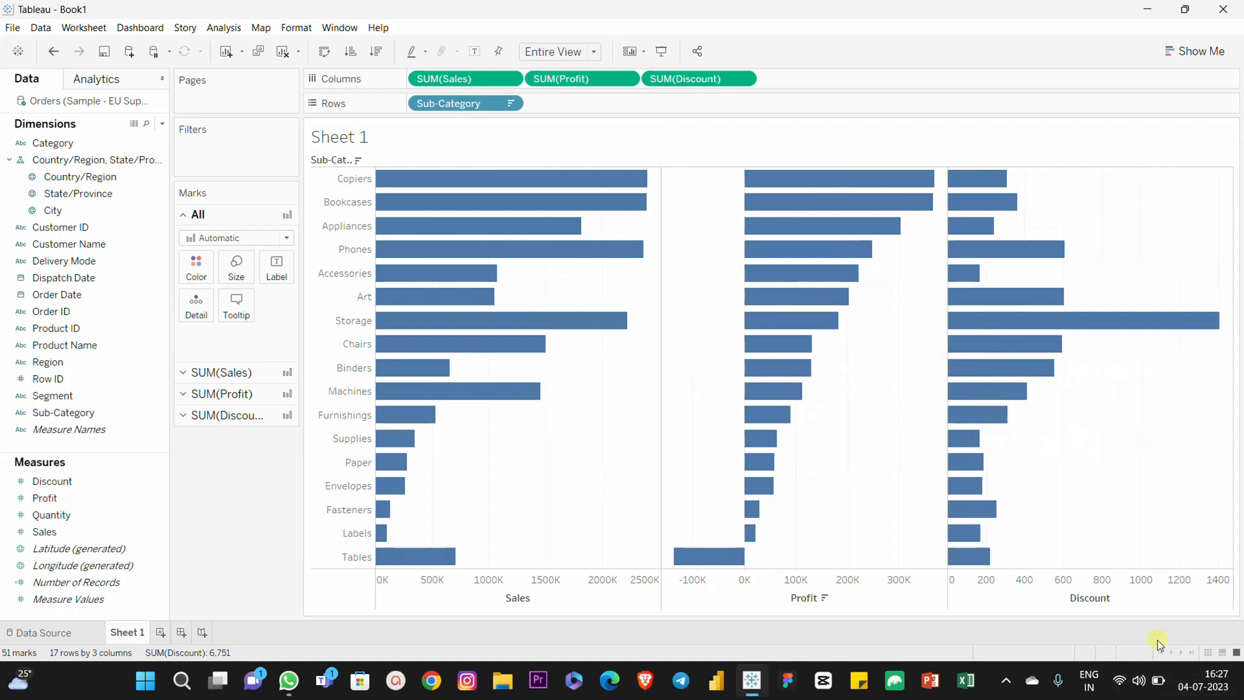
left_click(1116, 598)
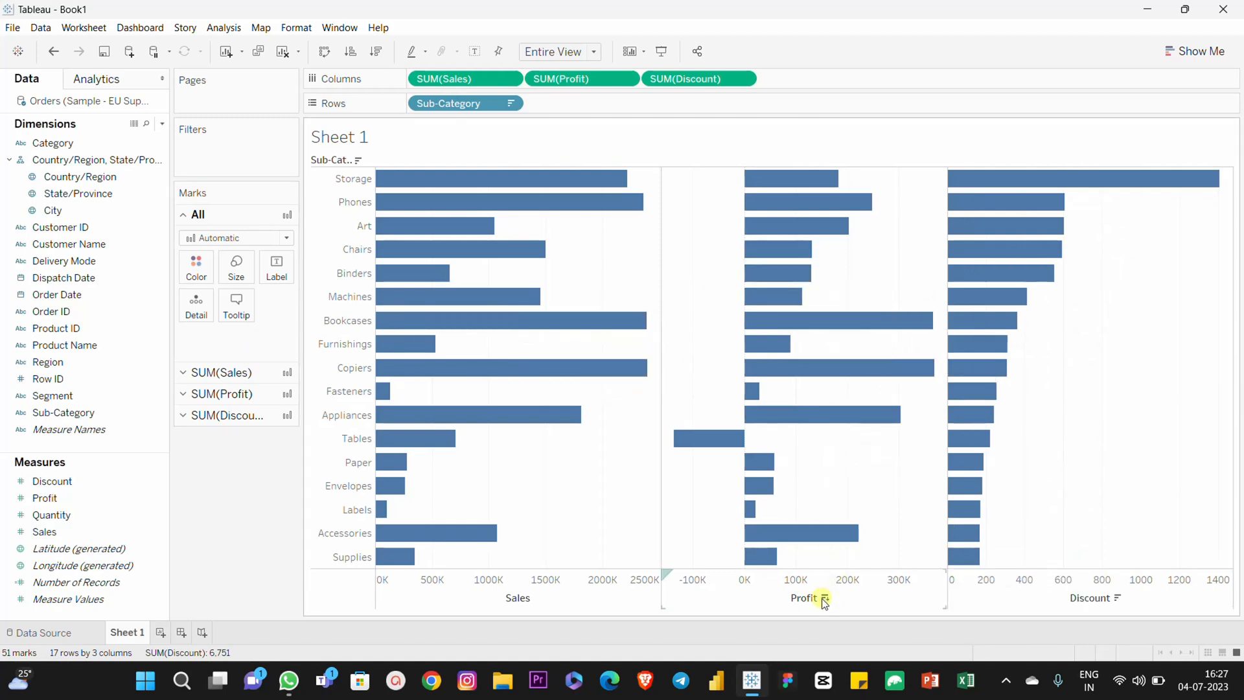
left_click(825, 598)
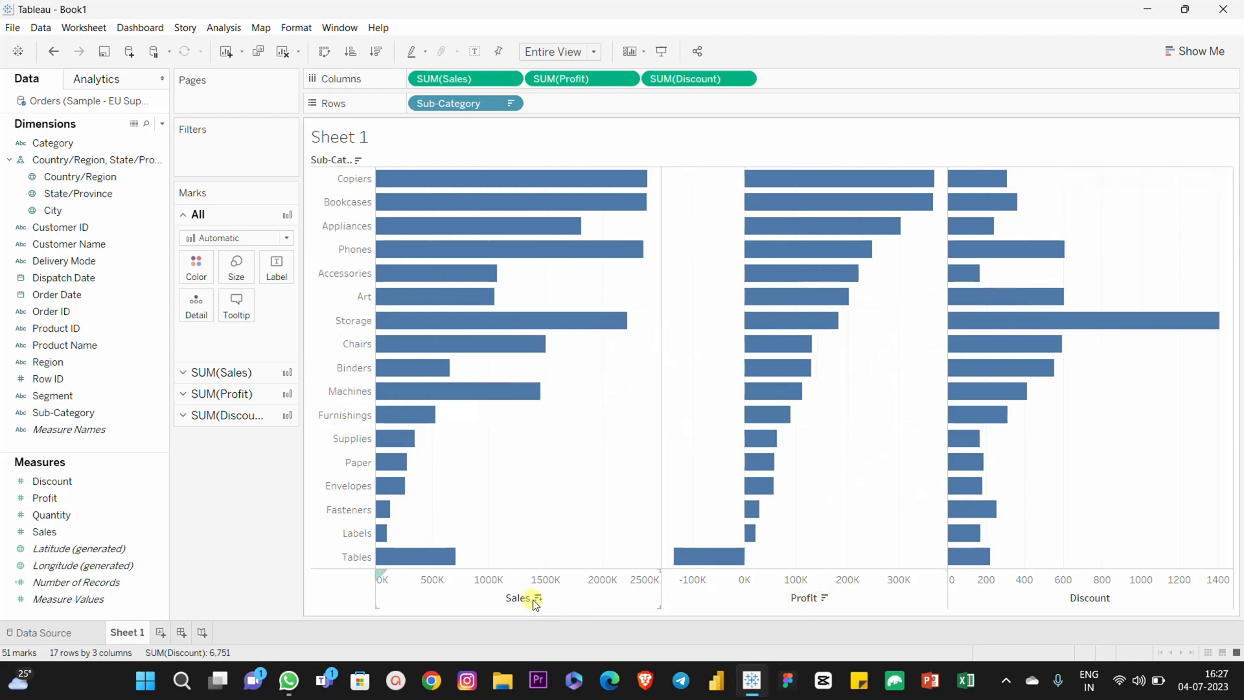
left_click(537, 598)
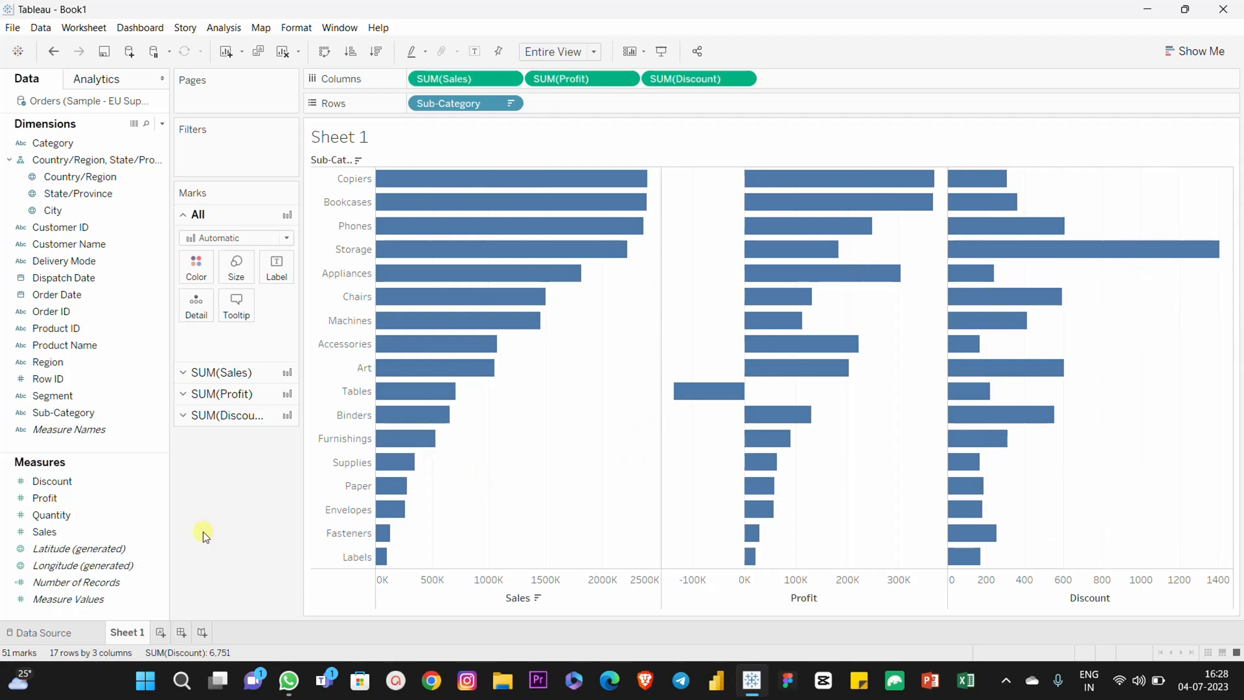
Start a new parameter named Selection Slicer with data type String and a list of allowable values.
left_click(162, 124)
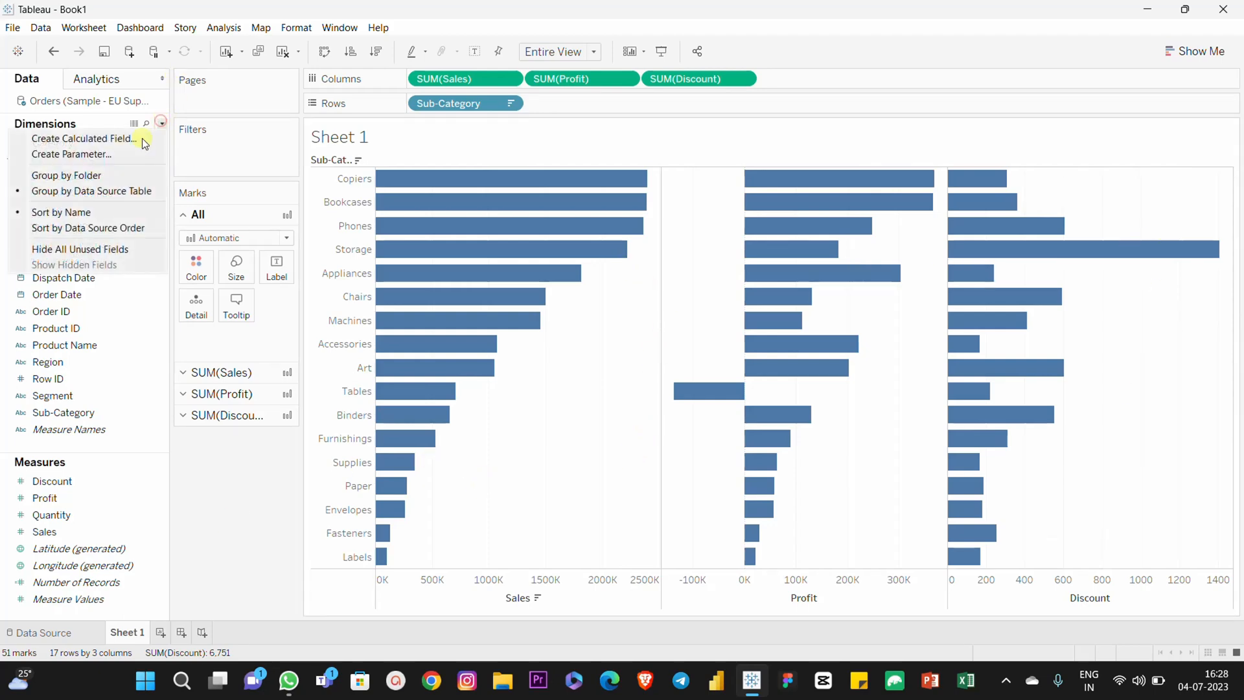
left_click(132, 154)
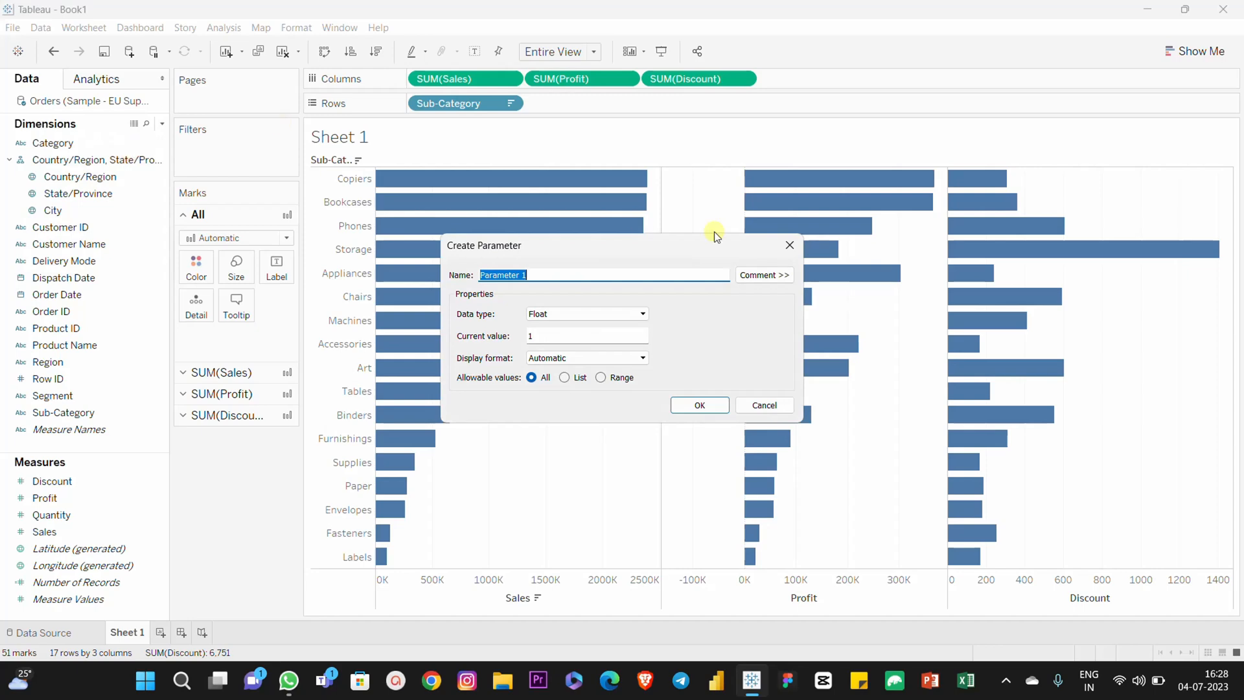
type("selection Slicer")
left_click(603, 311)
left_click(558, 347)
left_click(564, 378)
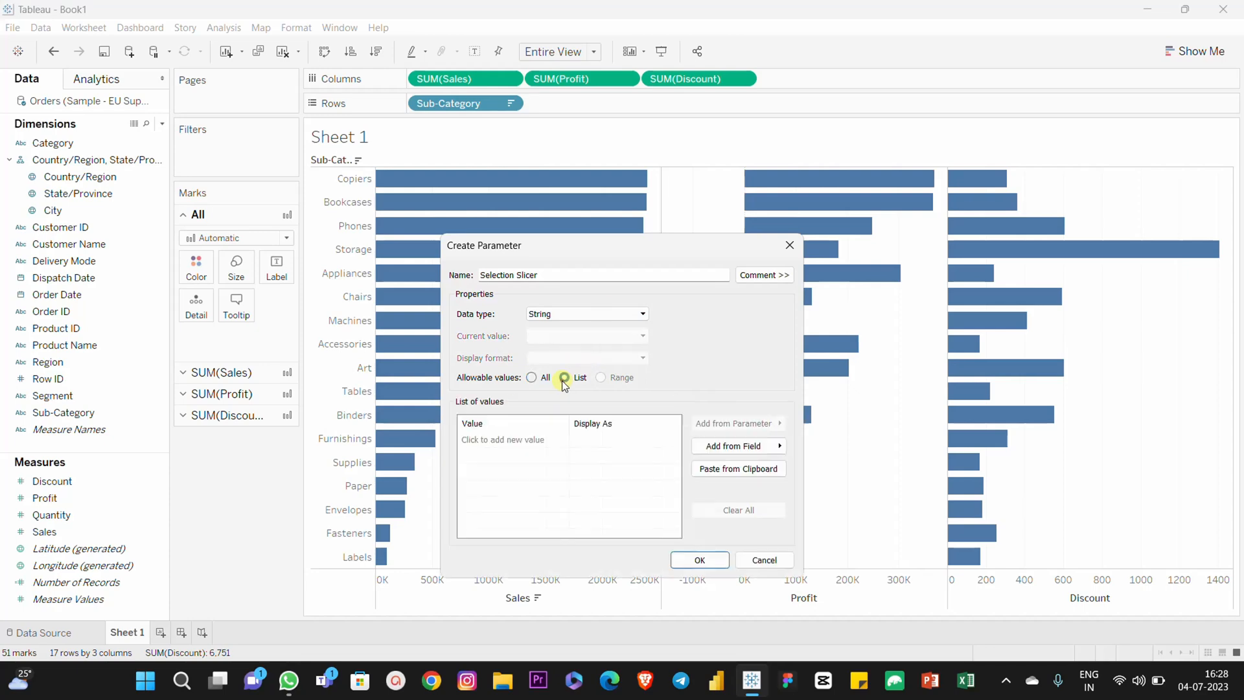
Add Sales, Profit and Discount to the parameter's list of values and create the parameter.
left_click(499, 439)
type("Sa")
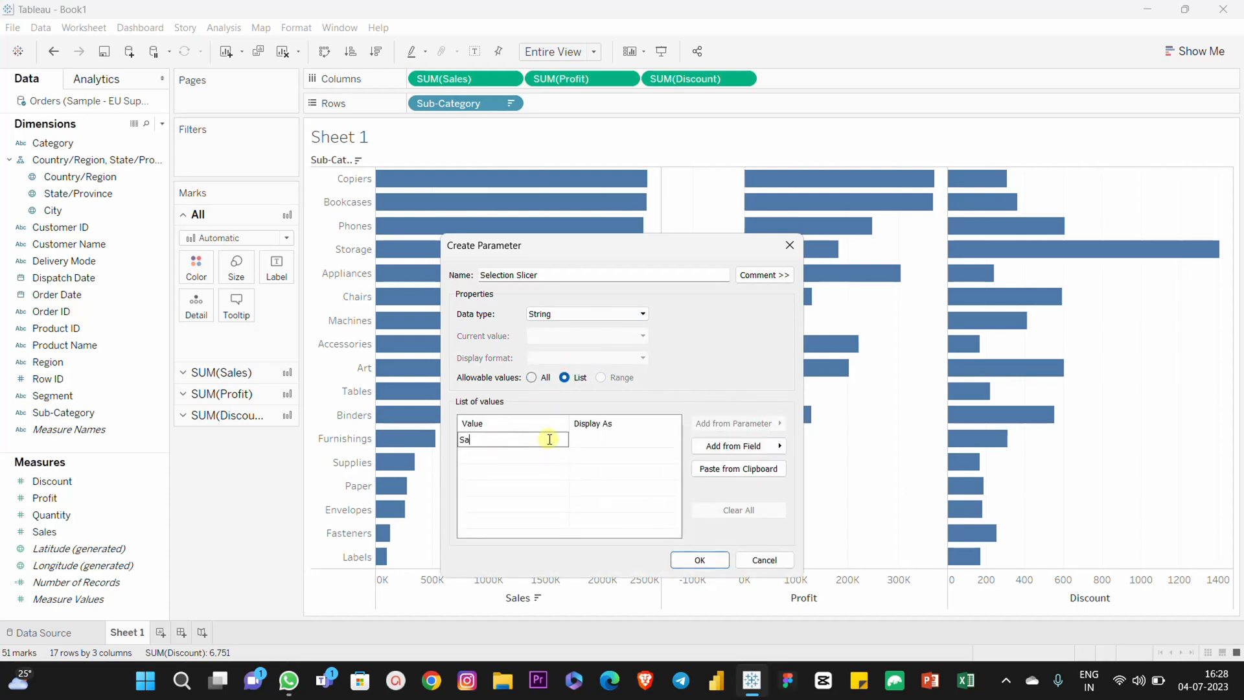
type("les")
key("Return")
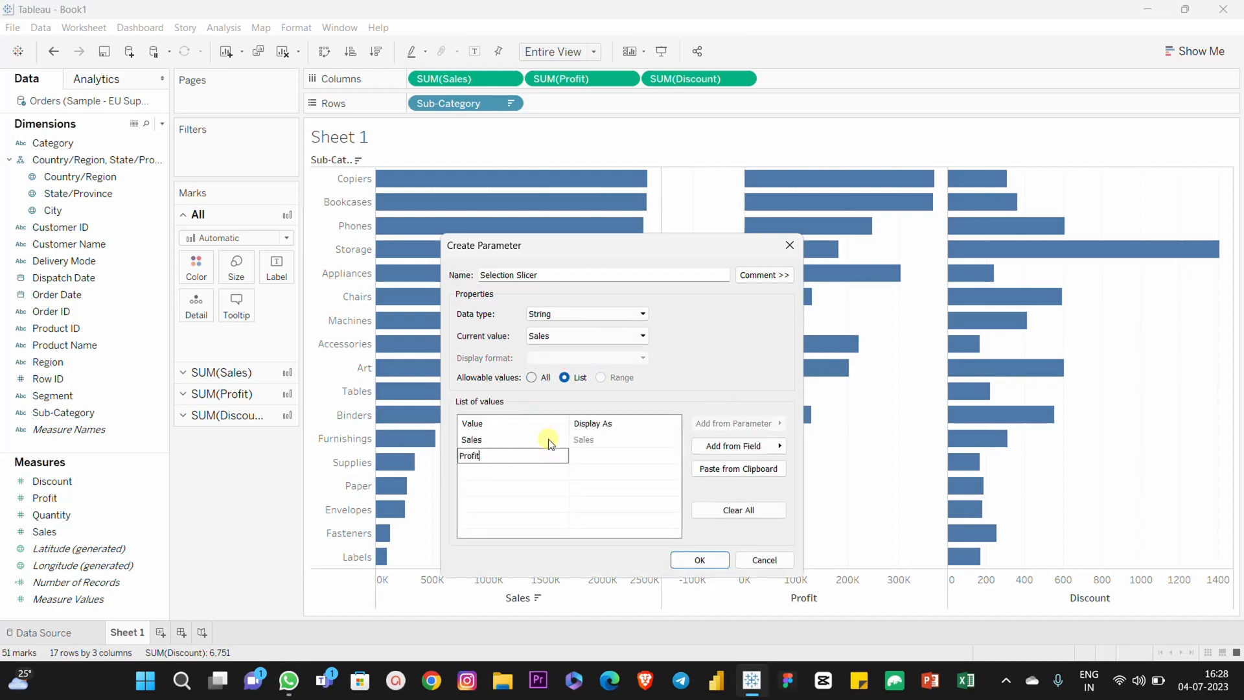
type("Profit")
key("Return")
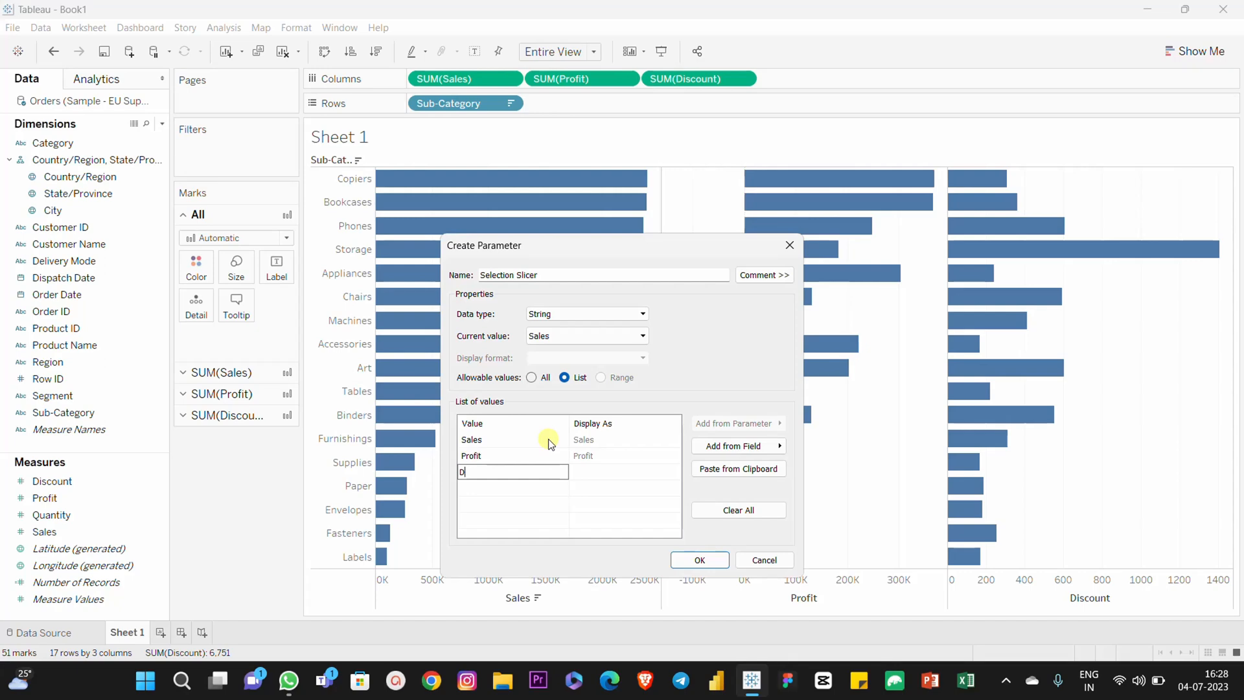
key("Return")
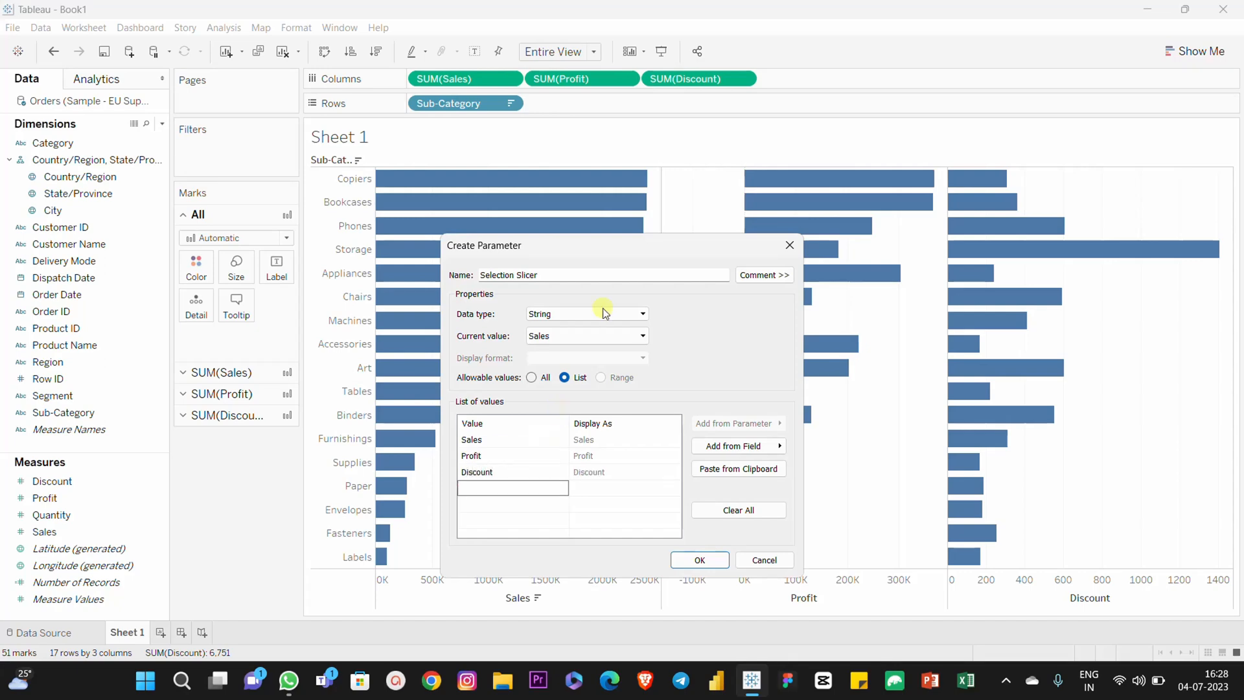
left_click(699, 560)
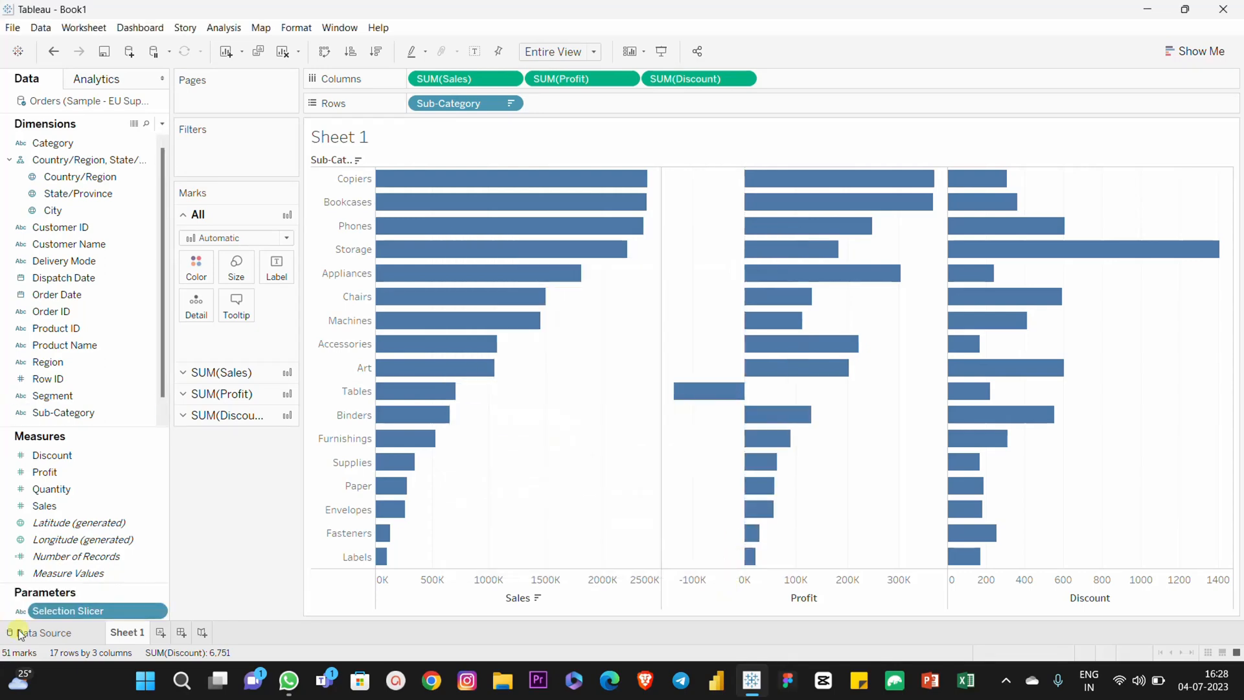
Show the Selection Slicer parameter control on the sheet and try its values, ending with Discount.
right_click(94, 598)
left_click(152, 380)
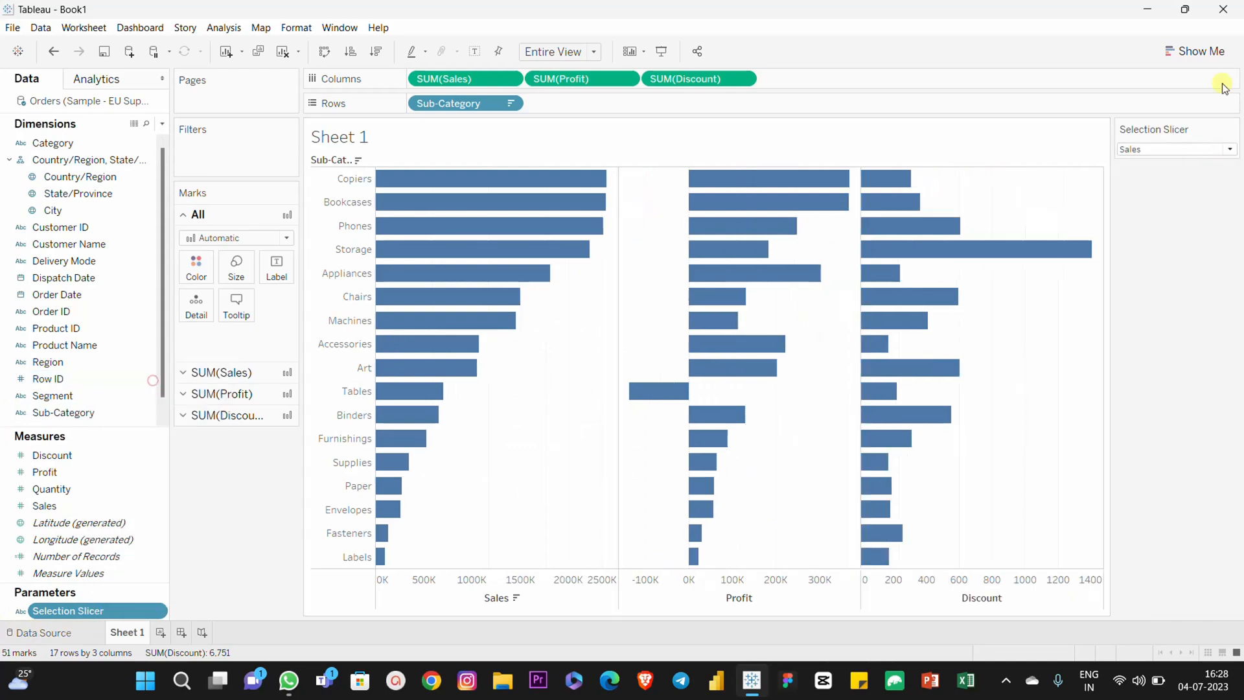
left_click(1157, 154)
left_click(1158, 163)
left_click(1159, 154)
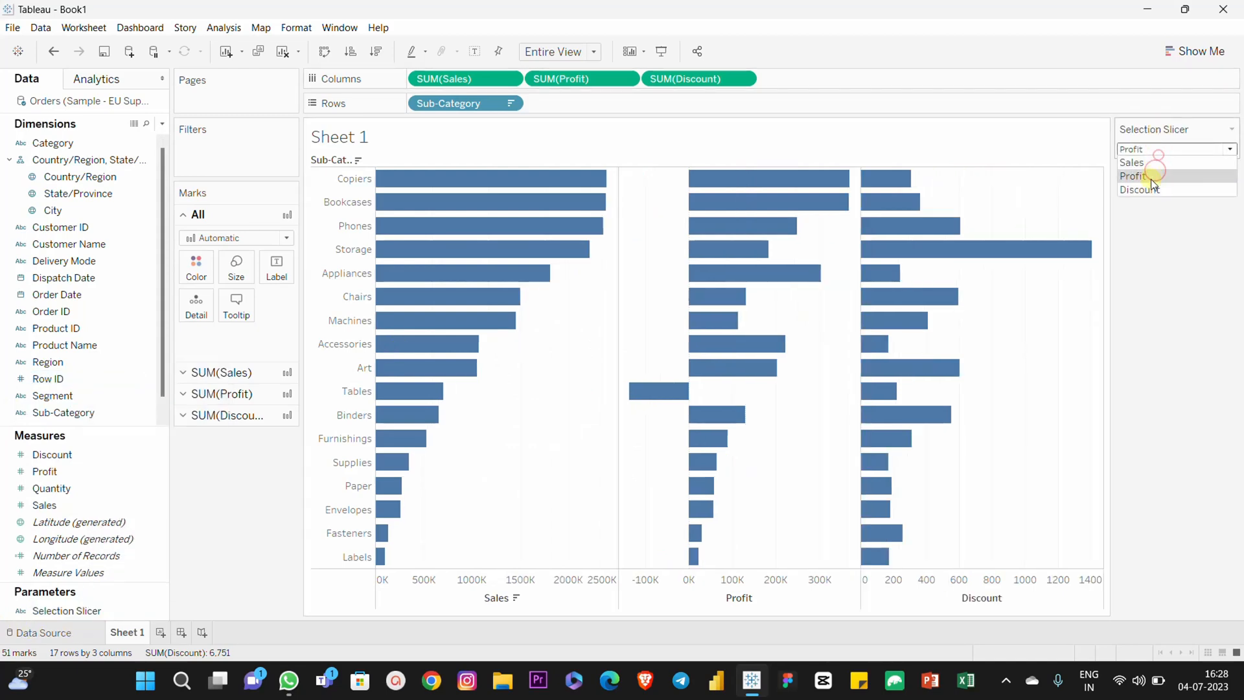
left_click(1148, 184)
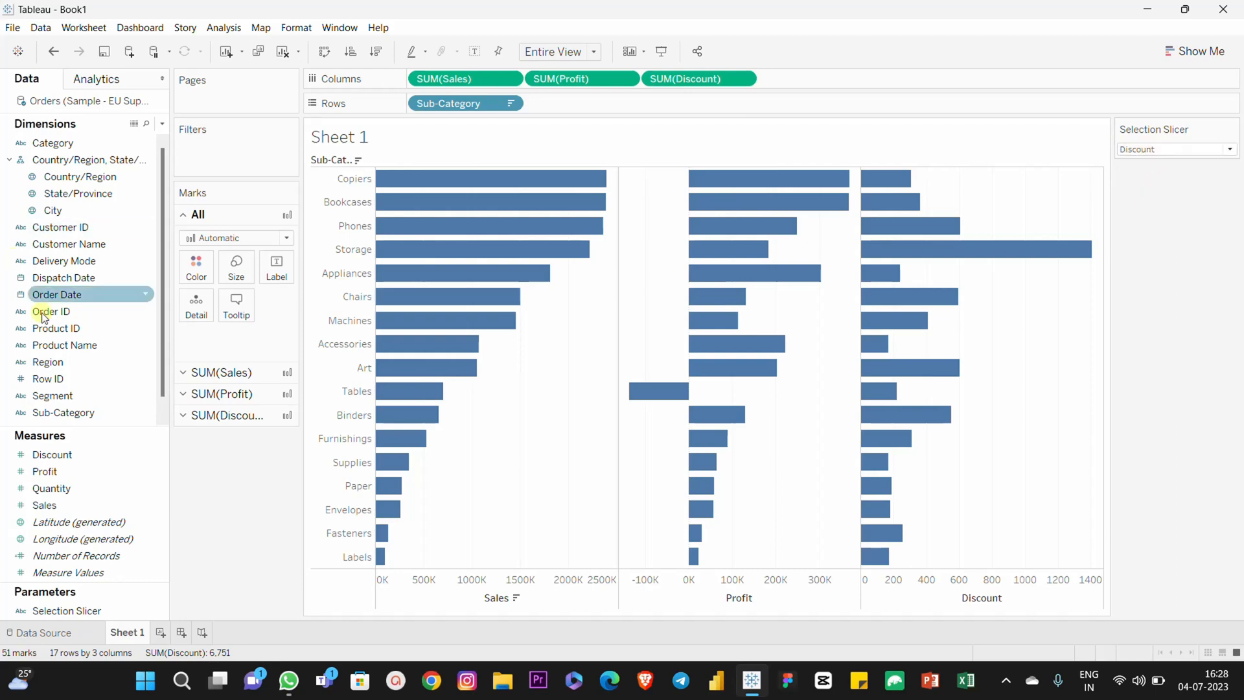
Start a calculated field named Slicer calc whose formula opens with CASE [Selection Slicer].
left_click(162, 126)
left_click(121, 142)
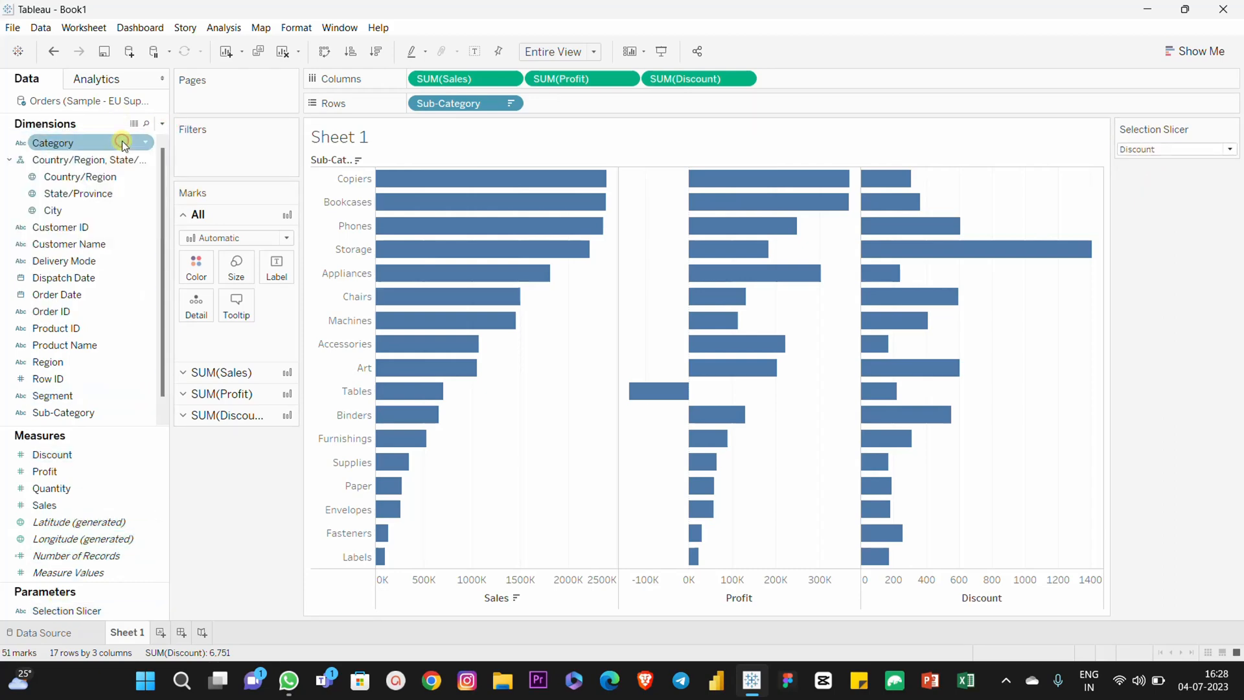
type("Sl")
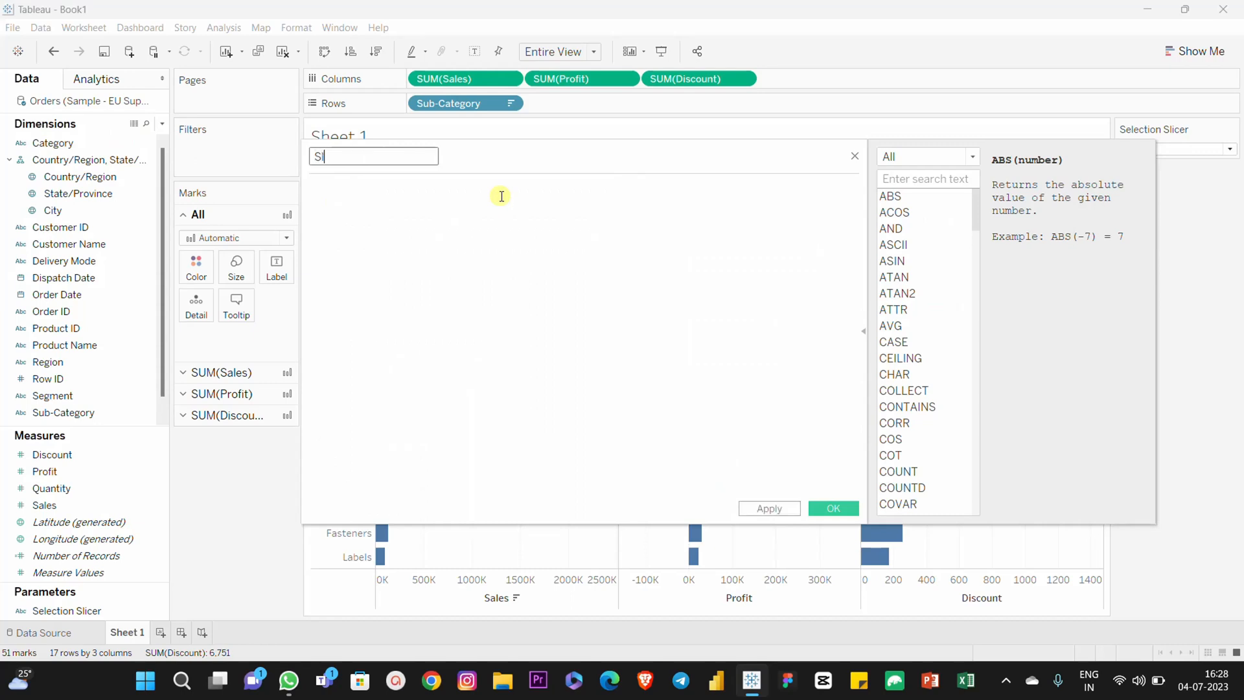
type("icer calc")
key("Tab")
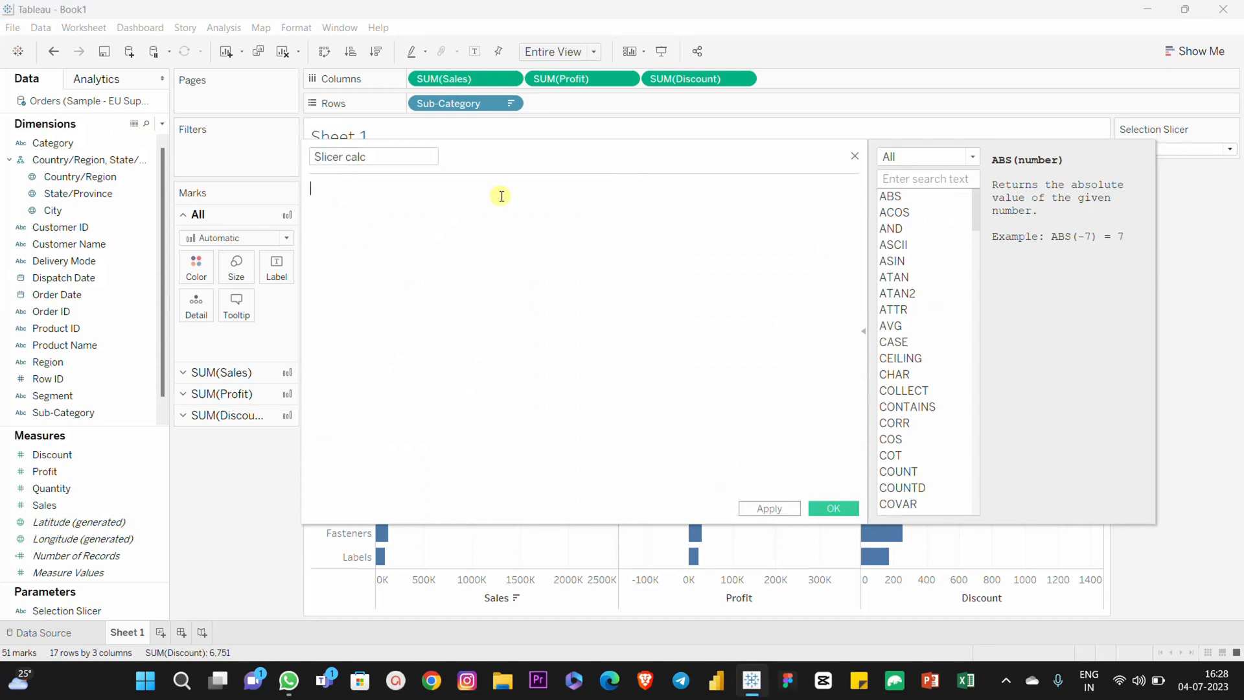
type("cas")
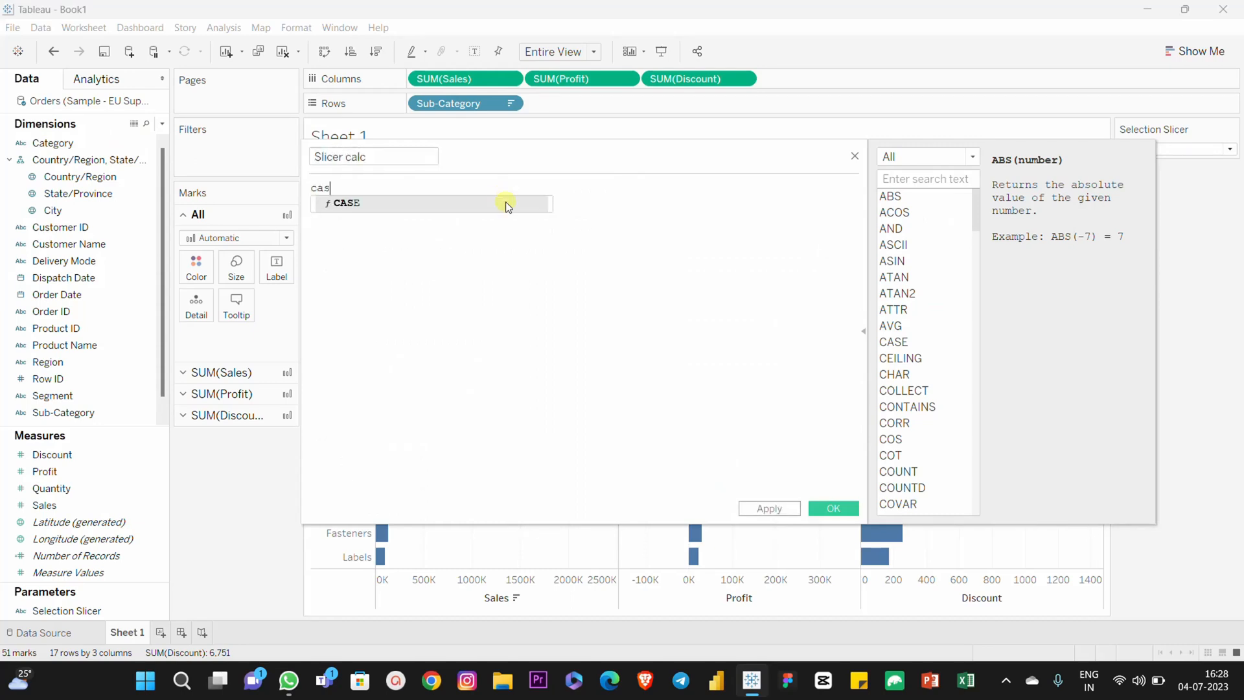
left_click(353, 203)
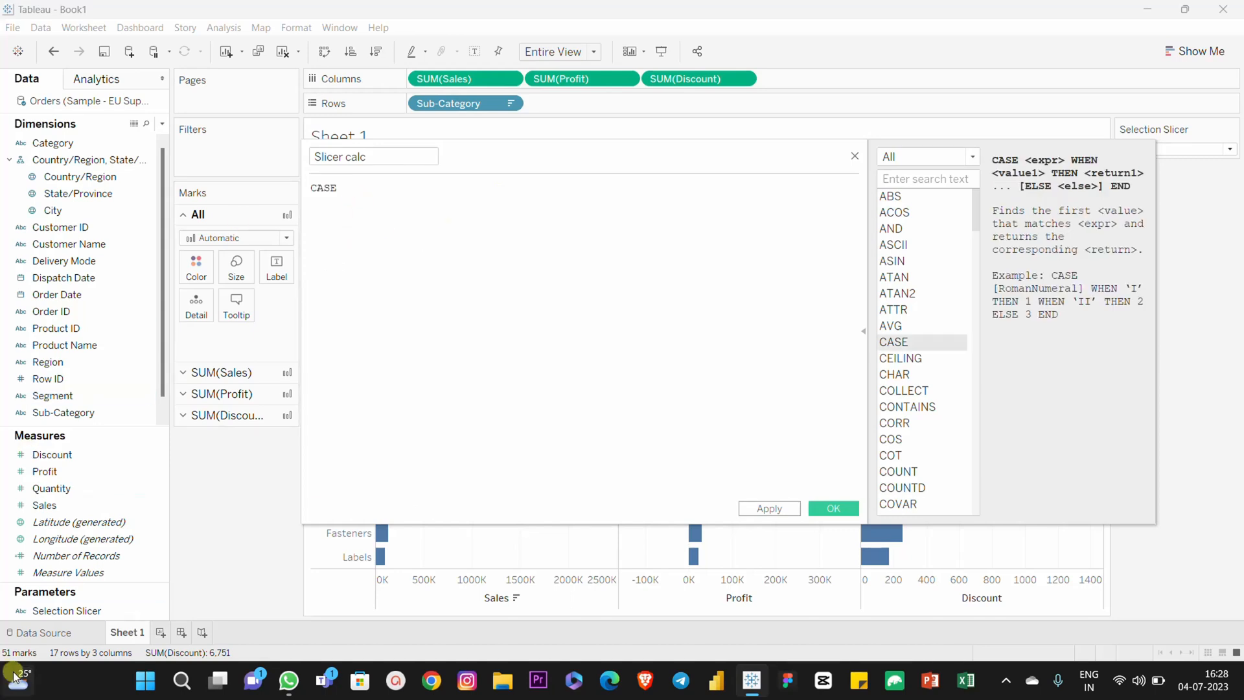
left_click_drag(53, 615, 433, 209)
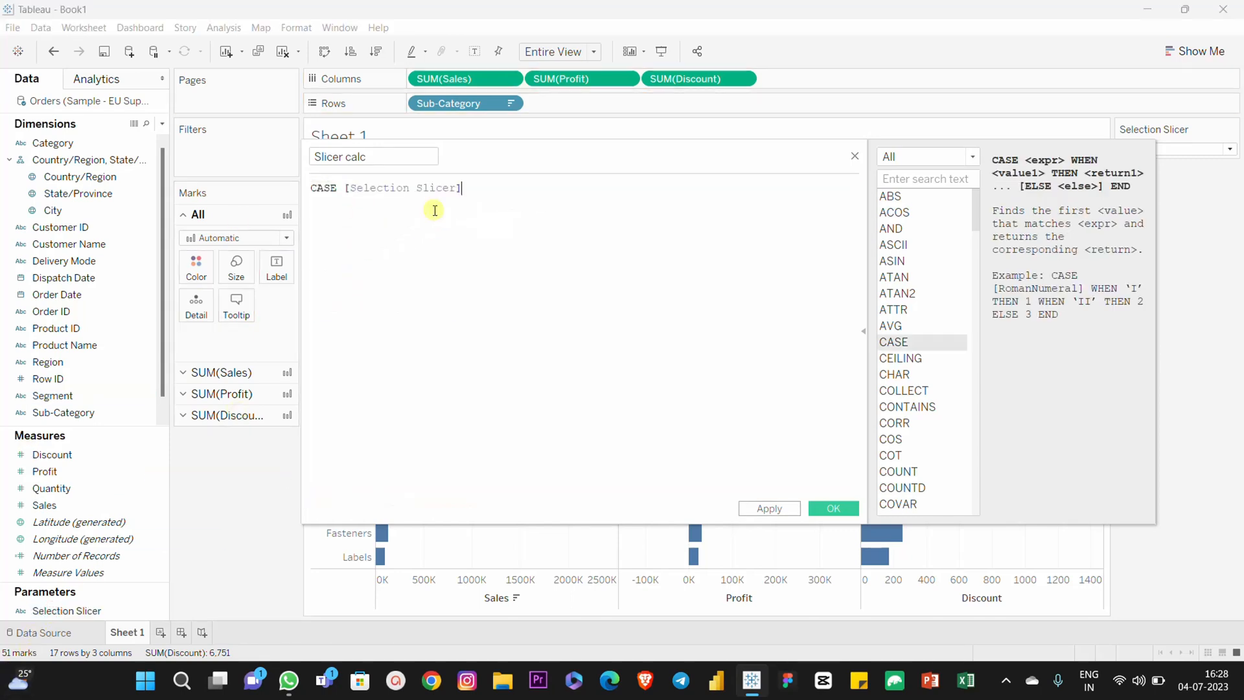
Add the branches WHEN "Sales" THEN [Sales] and WHEN "Profit" THEN [Profit] to the CASE formula.
key("Return")
type("wh")
key("Return")
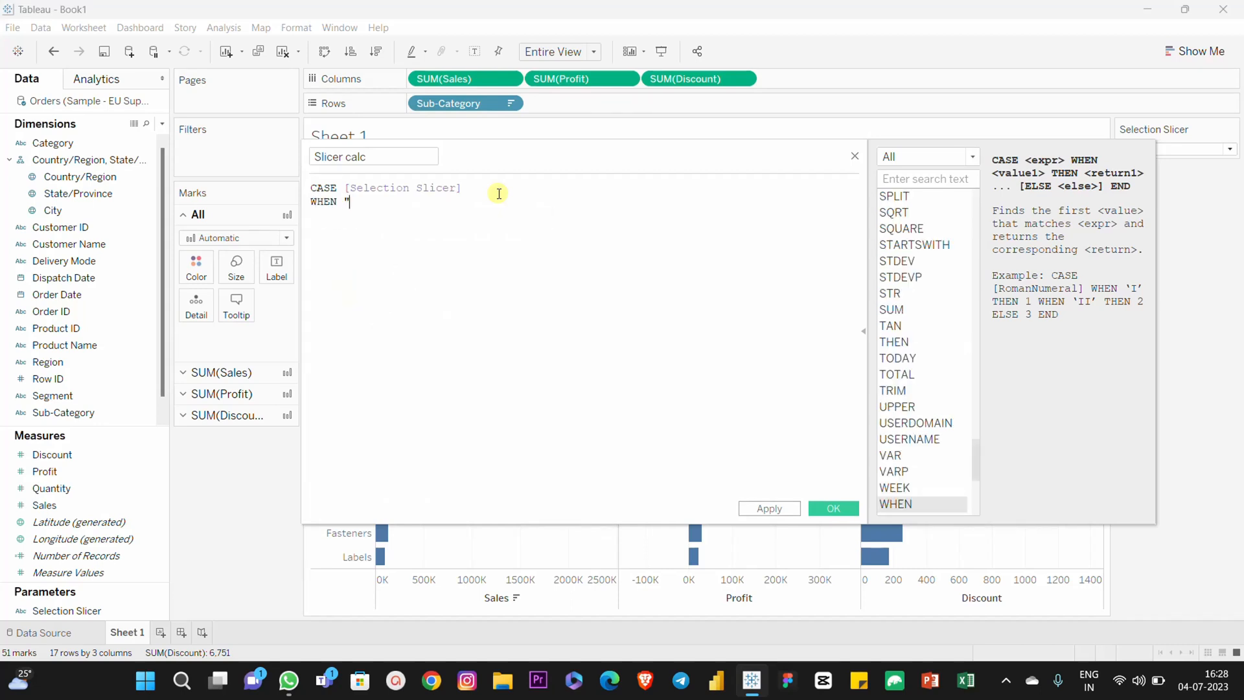
type("\"Sales\" THEN [Sales] When")
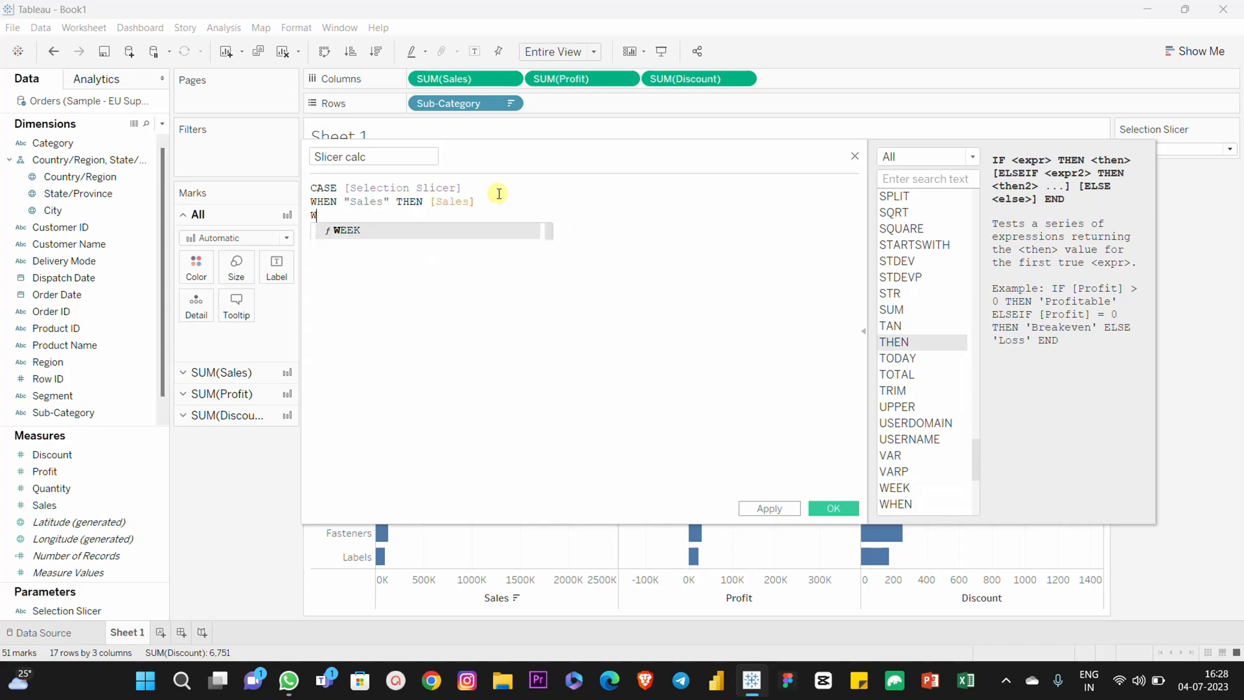
key("Return")
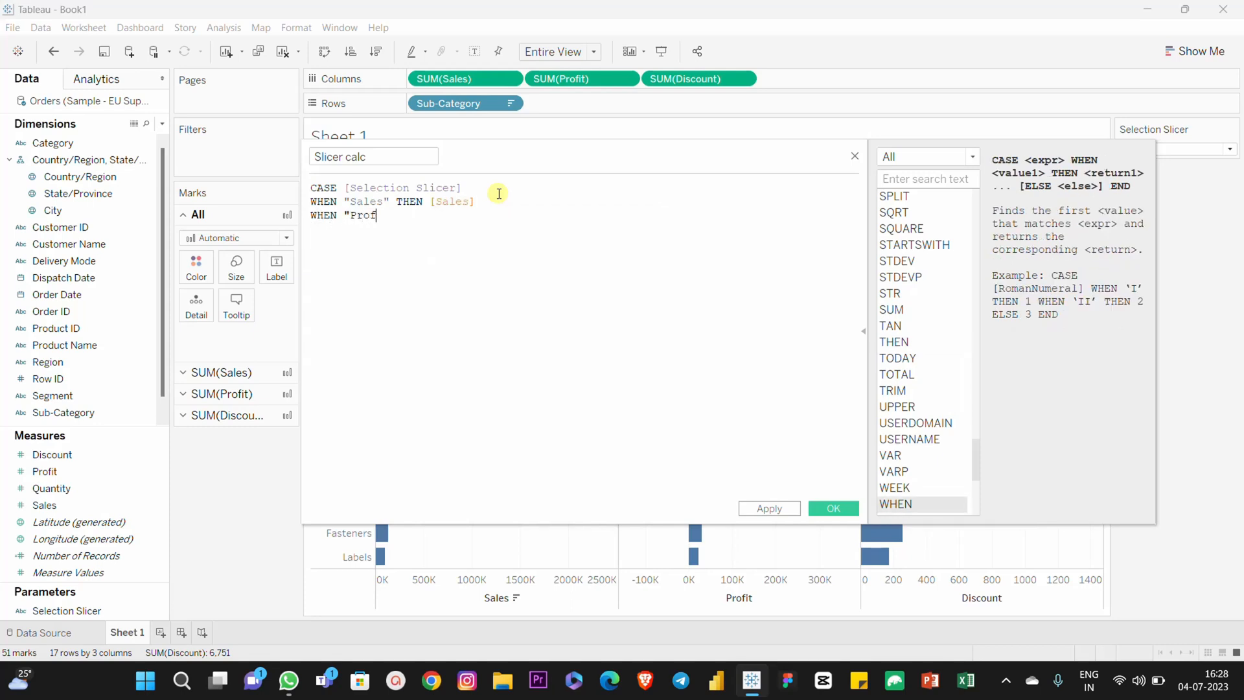
type("\"Profit\" THEN prof")
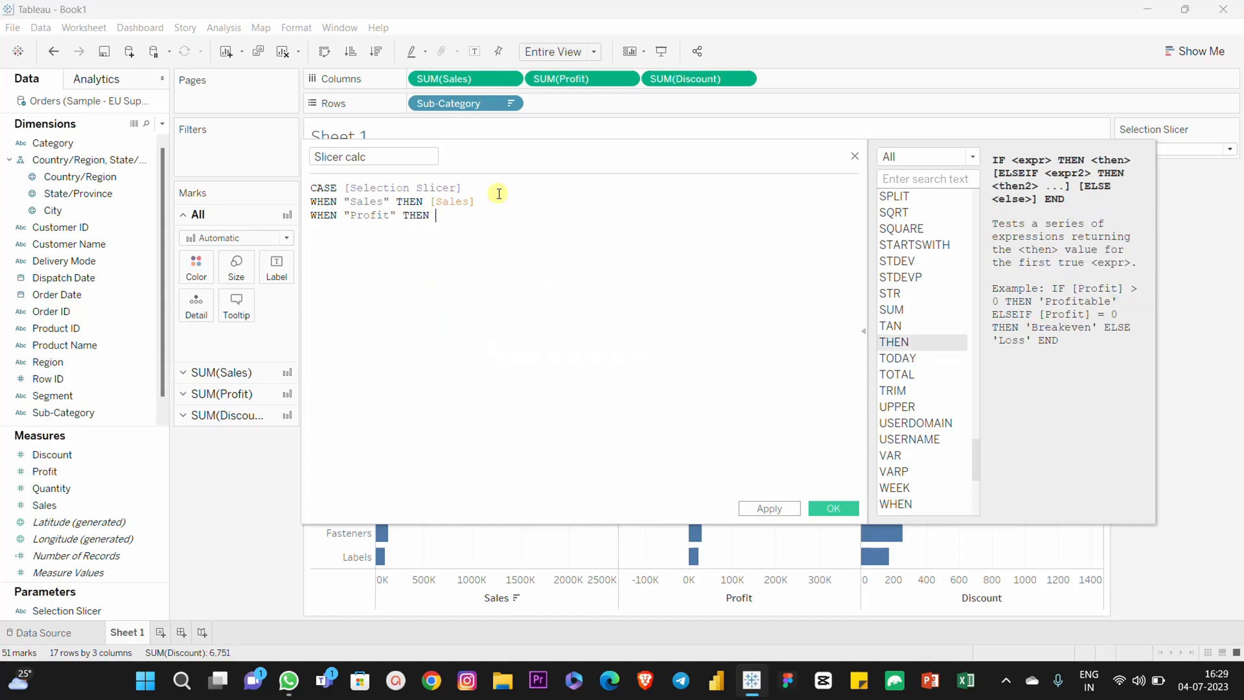
key("Return")
Add the branch WHEN "Discount" THEN [Discount] to the CASE formula of Slicer calc.
key("Return")
type("WHEN")
key("Return")
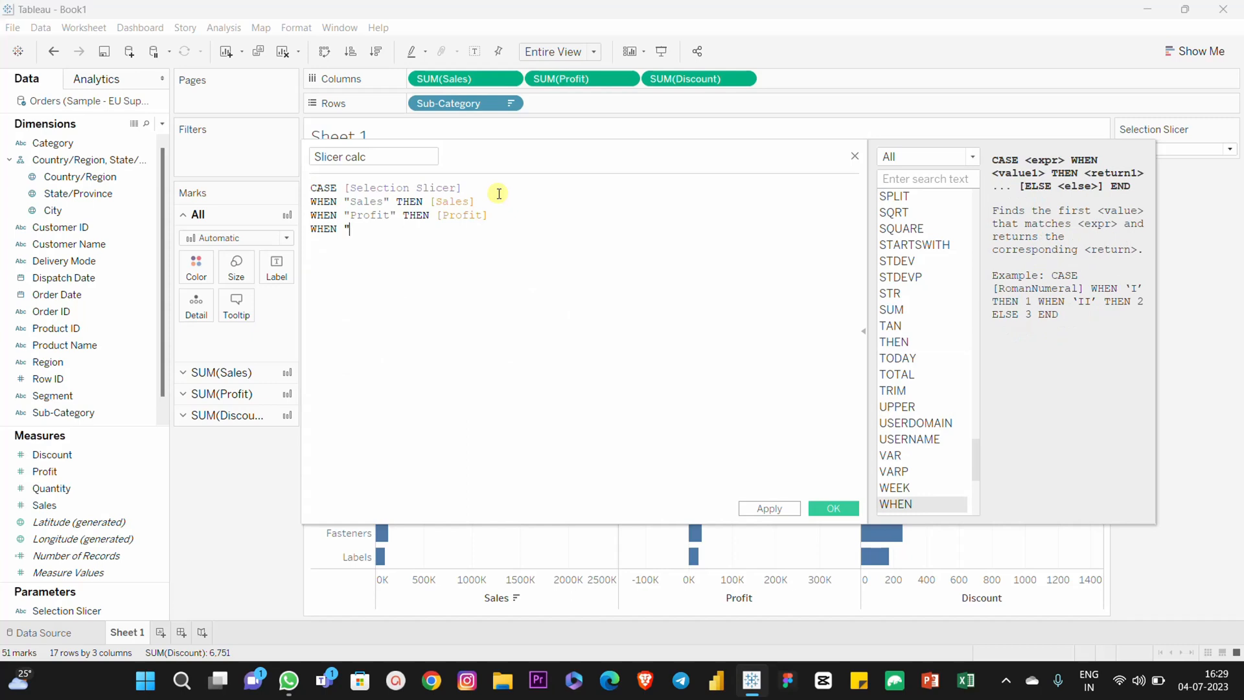
type("\"Discount\" the")
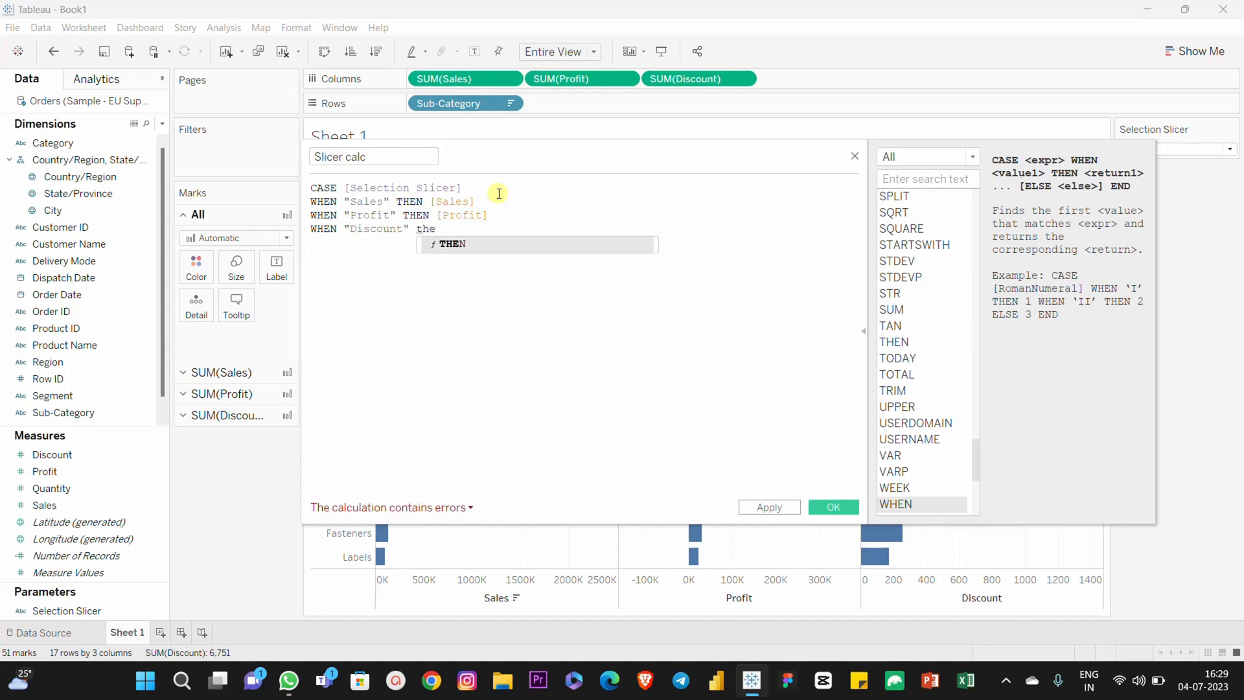
key("Return")
type("[Disc")
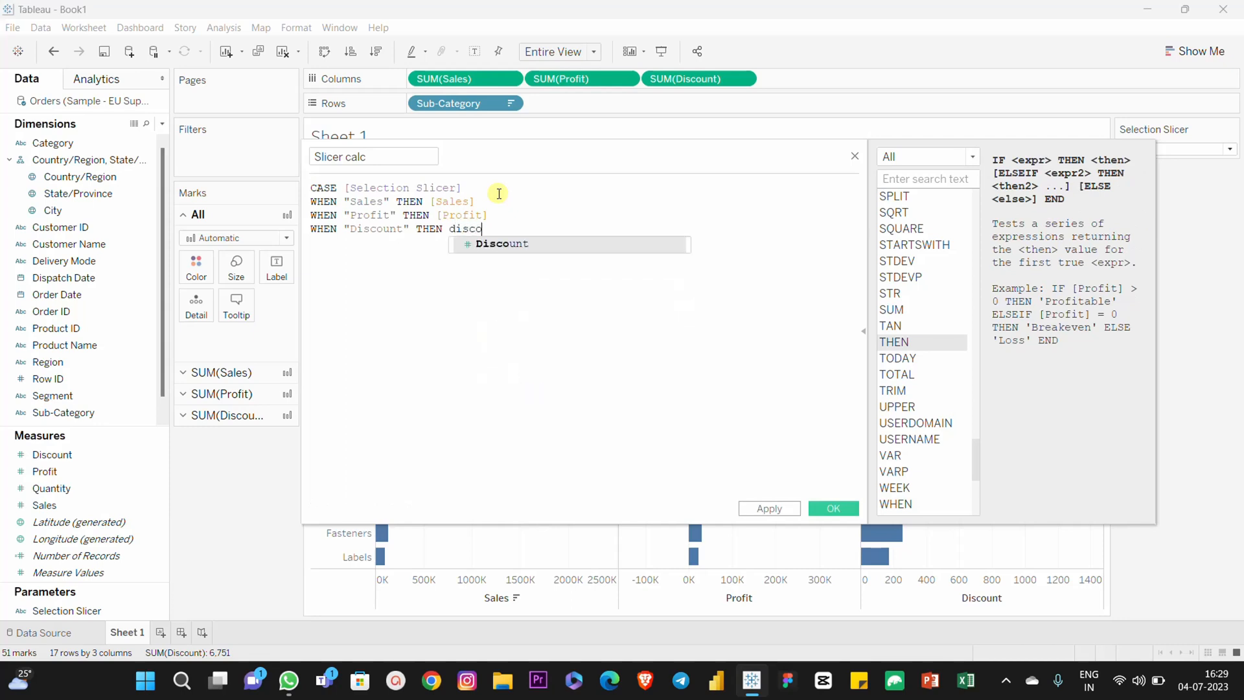
key("Return")
Close the CASE formula with END and save the Slicer calc calculated field.
type("end")
key("Return")
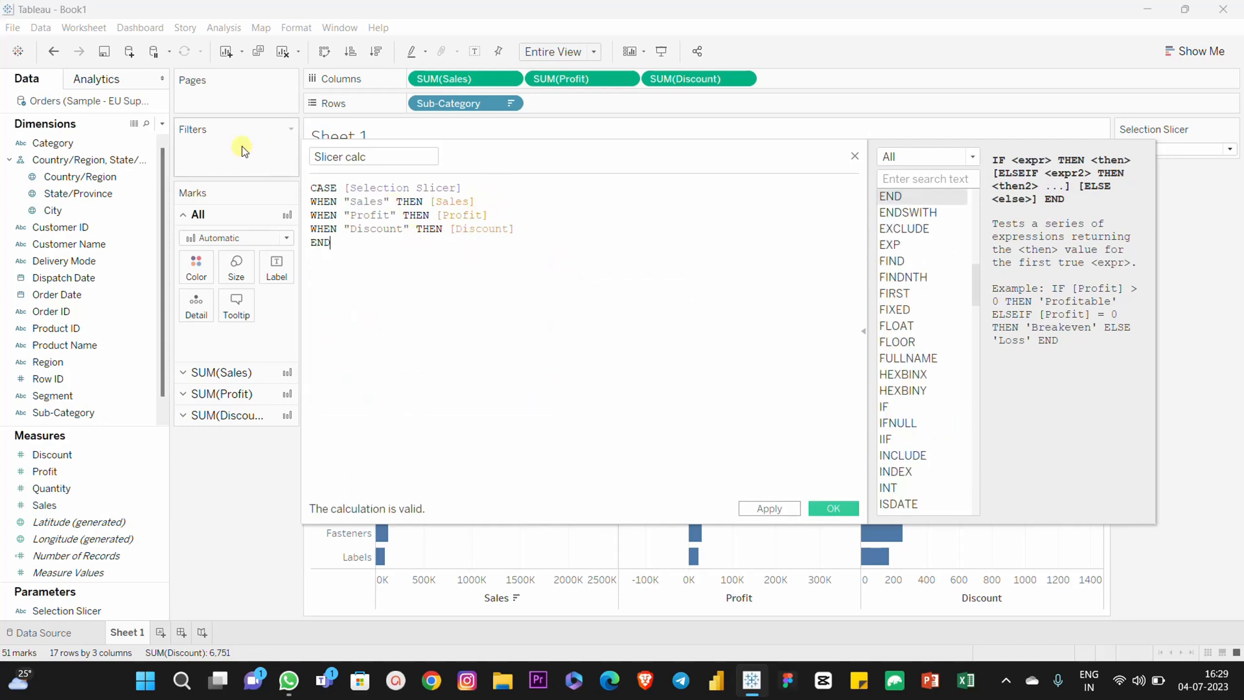
left_click(769, 508)
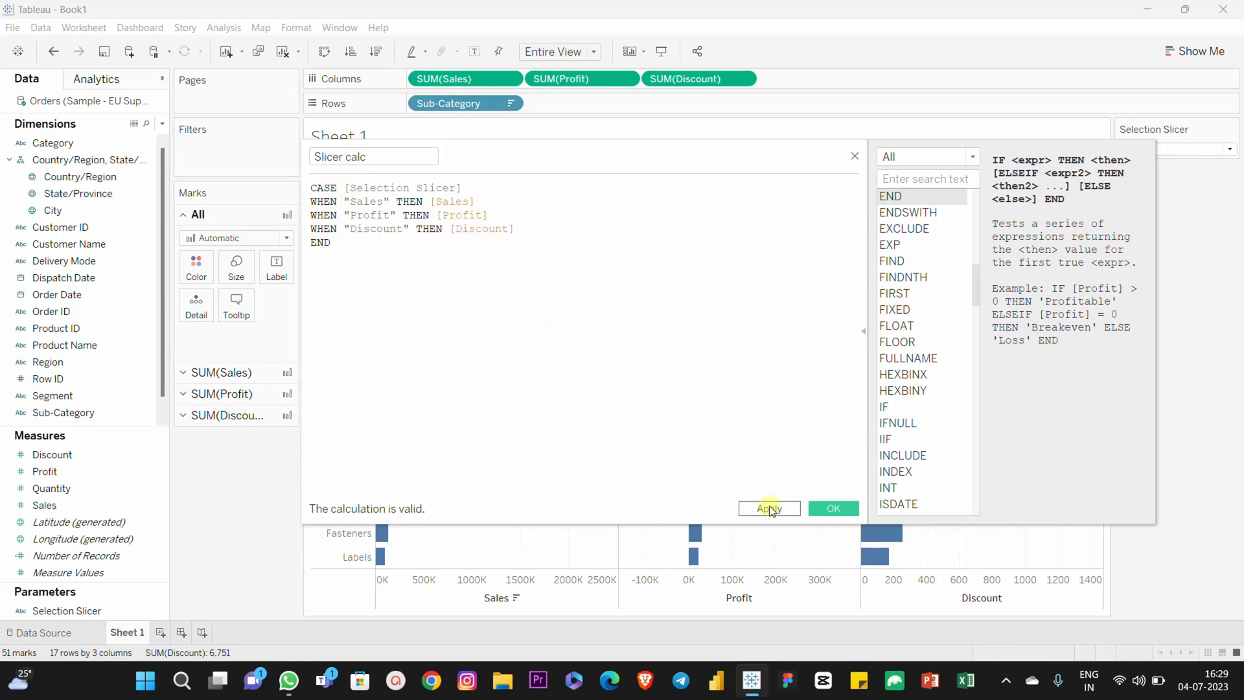
left_click(828, 509)
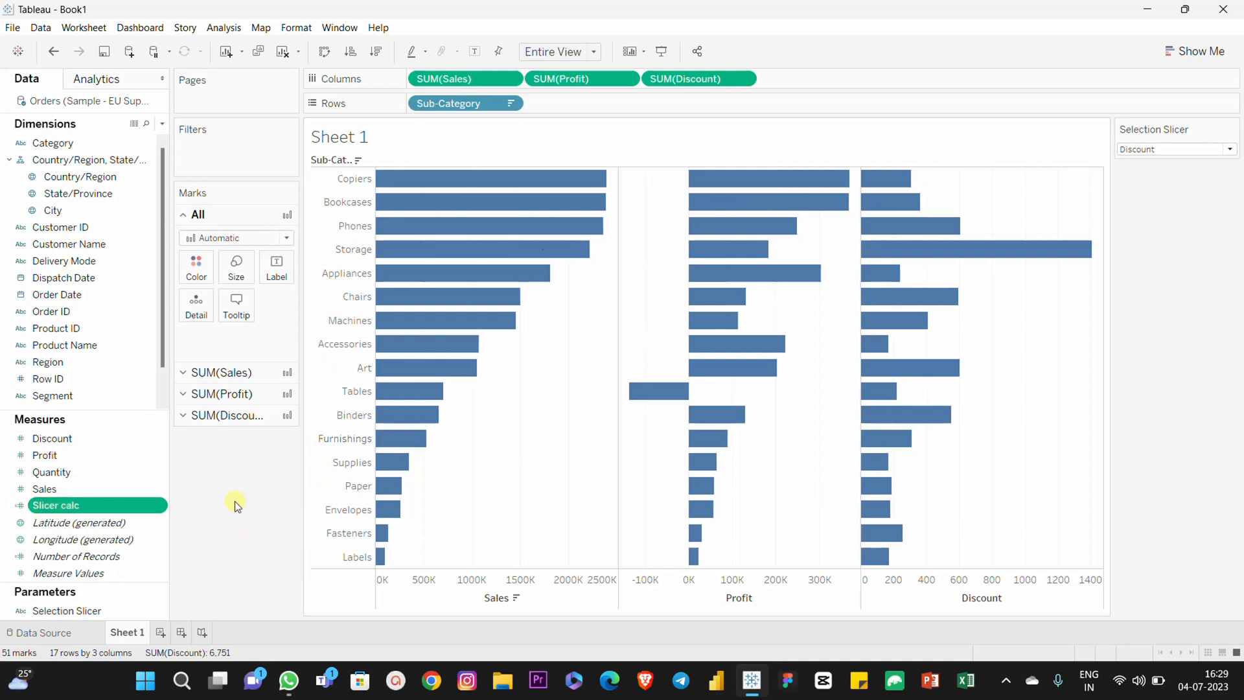
Sort Sub-Category on the rows by field, using Slicer calc as the sort field.
left_click(511, 105)
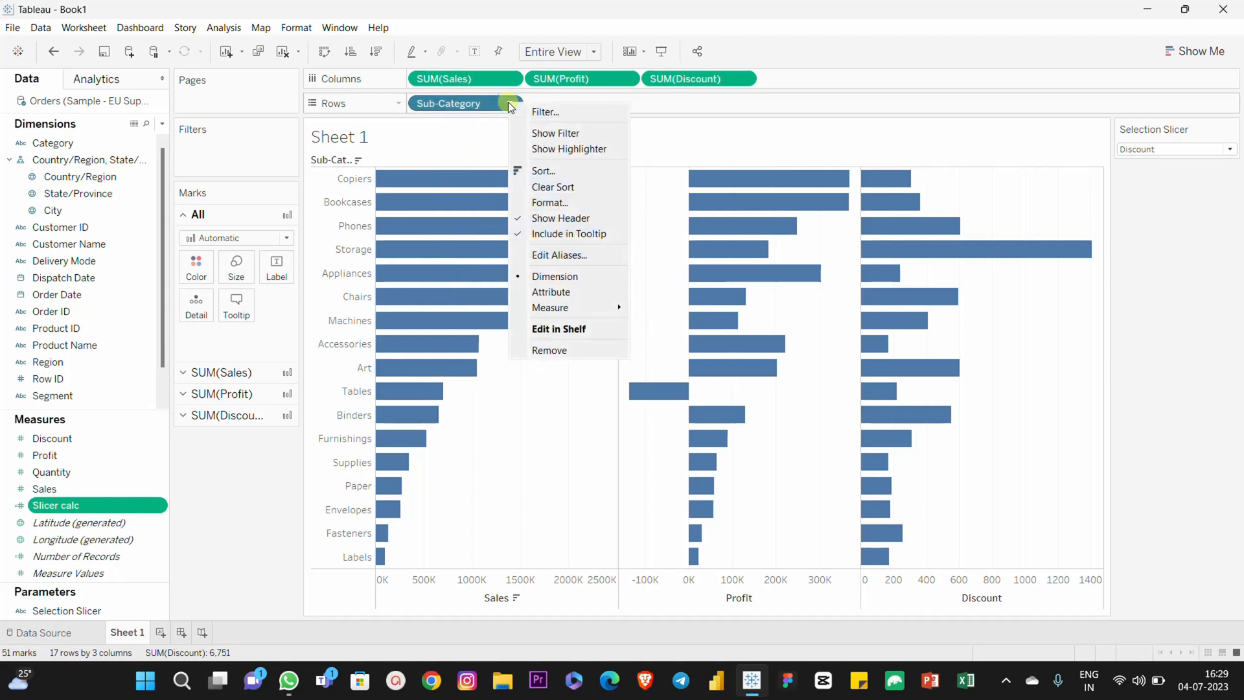
left_click(545, 172)
left_click(535, 238)
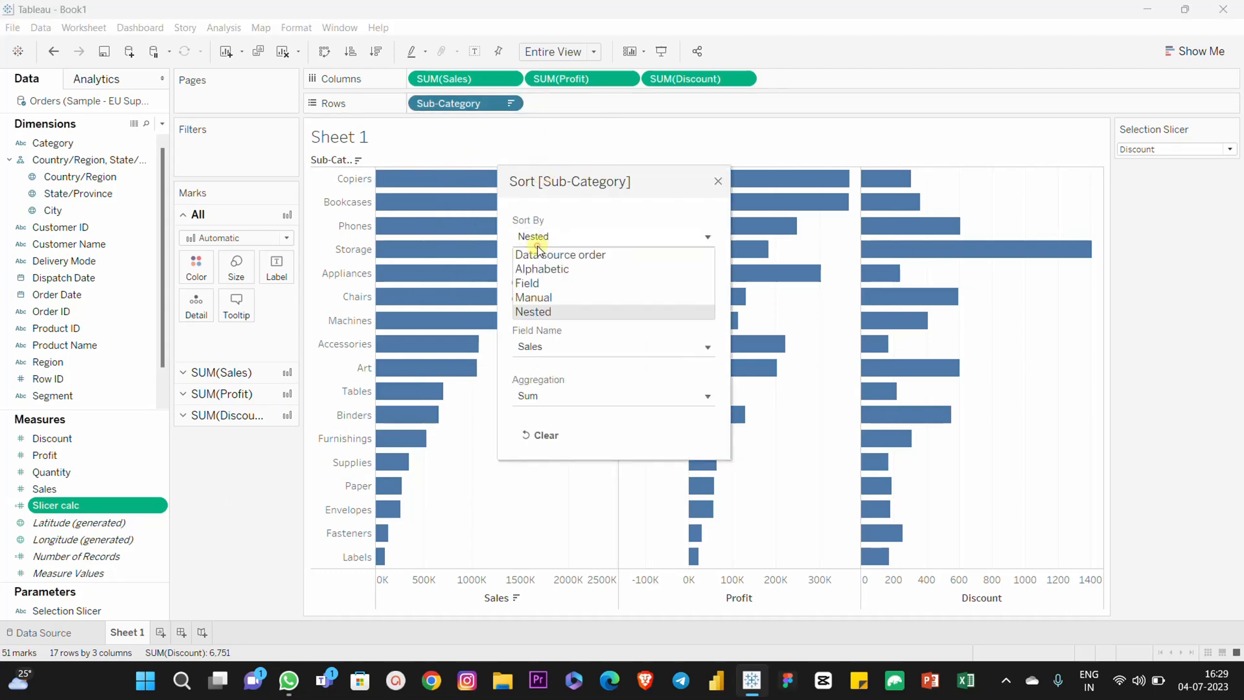
left_click(542, 285)
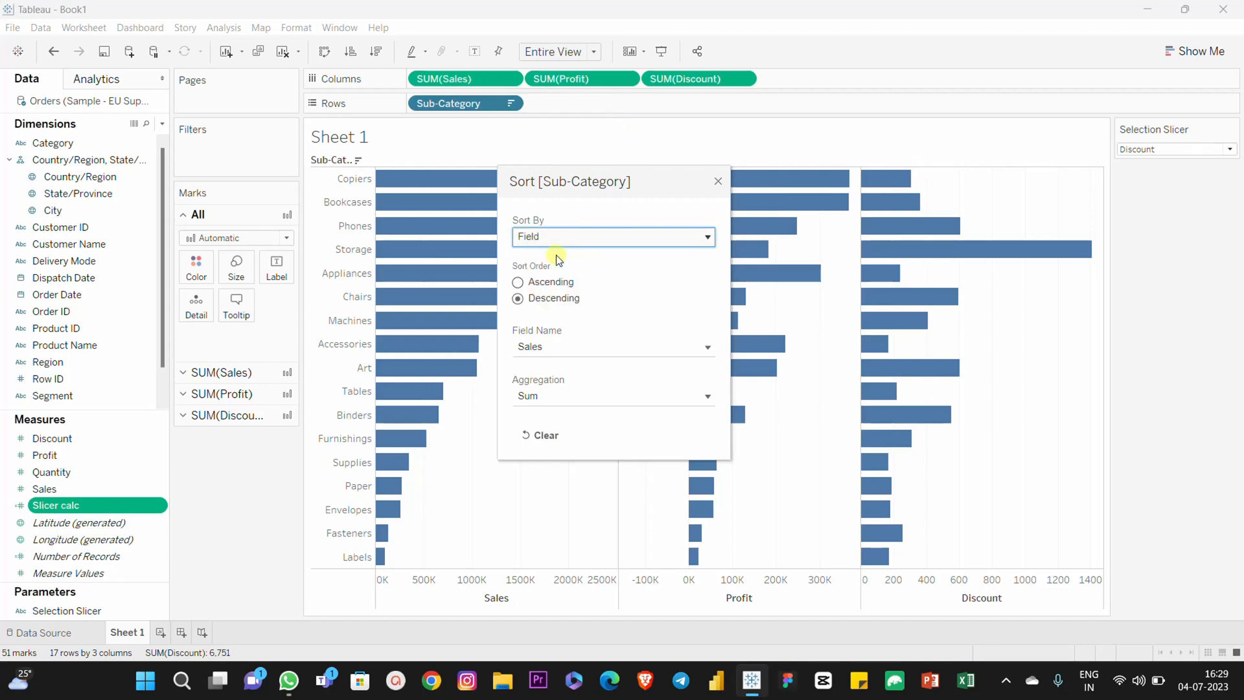
left_click(557, 349)
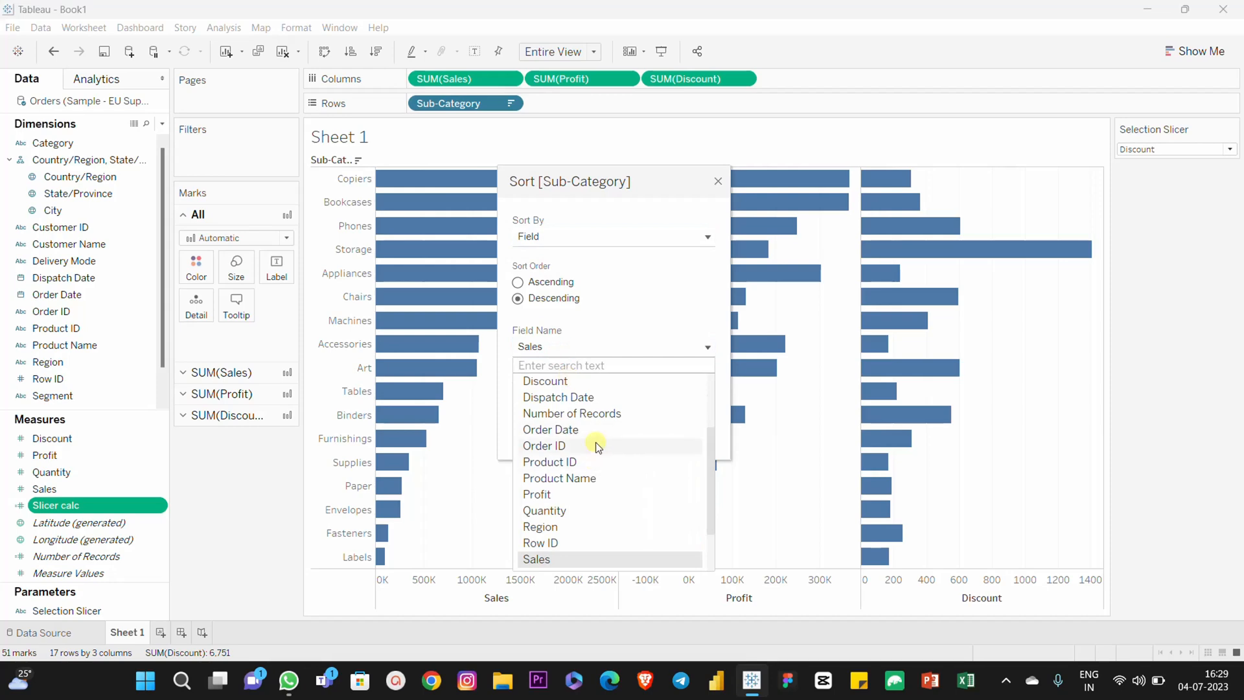
scroll(591, 447, "down", 2)
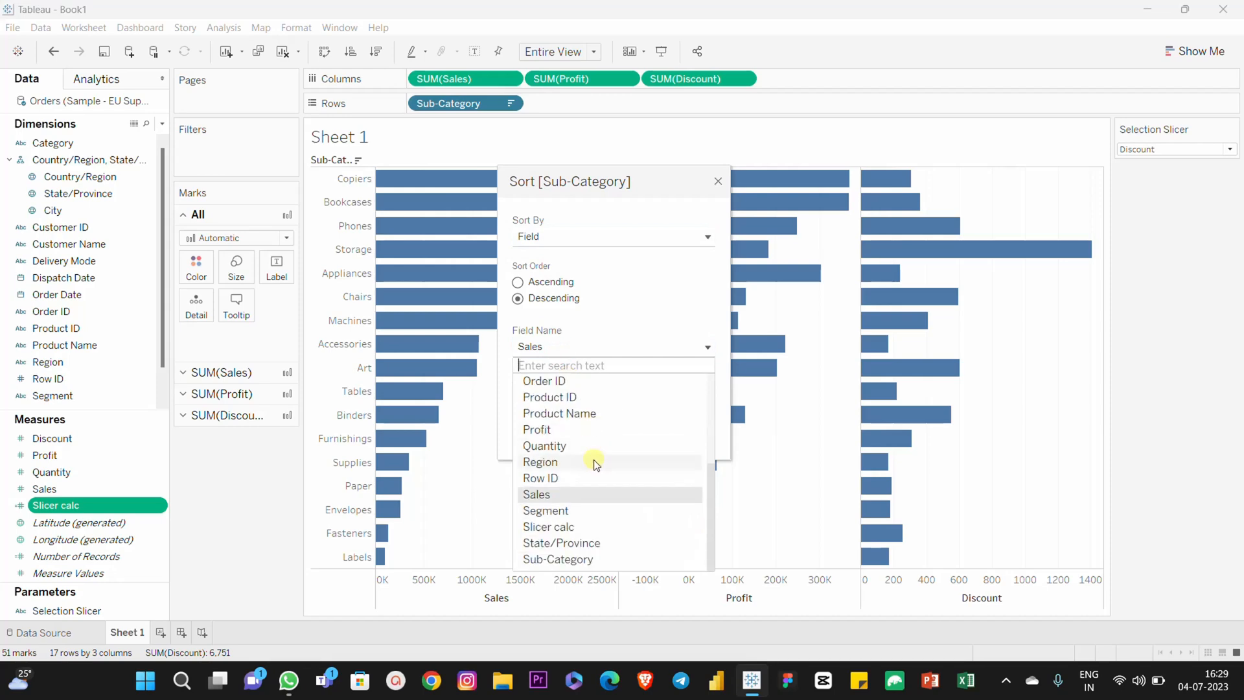
left_click(544, 528)
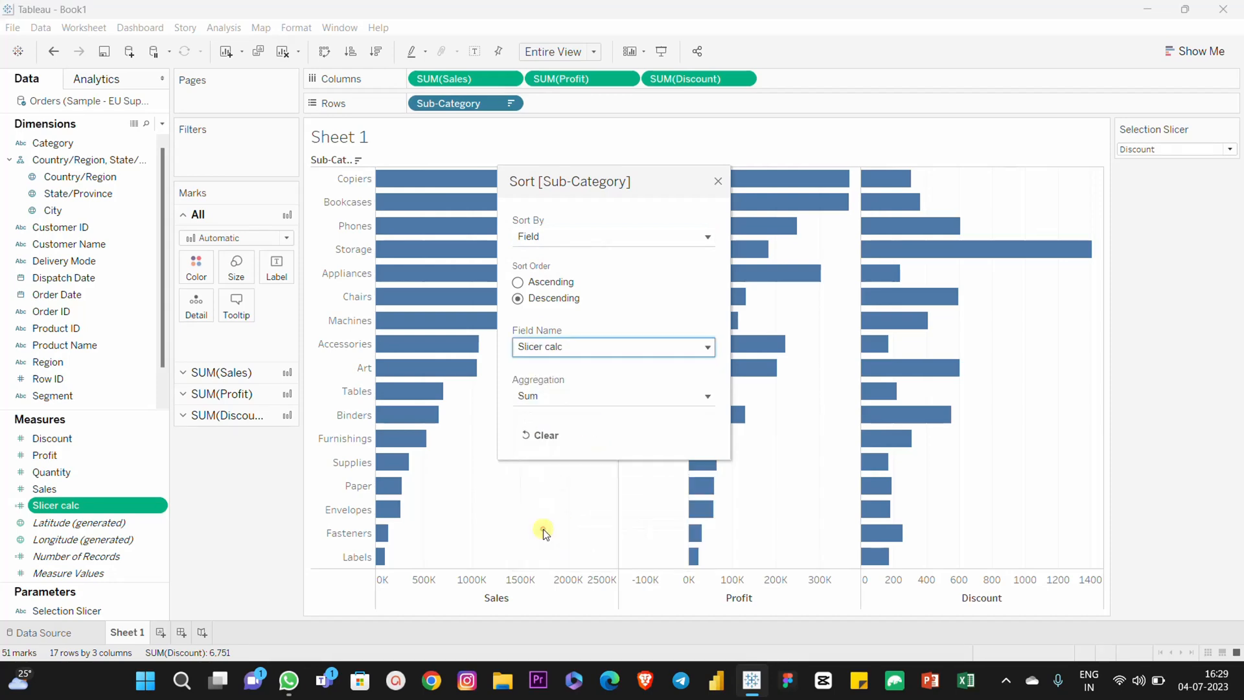
left_click(721, 181)
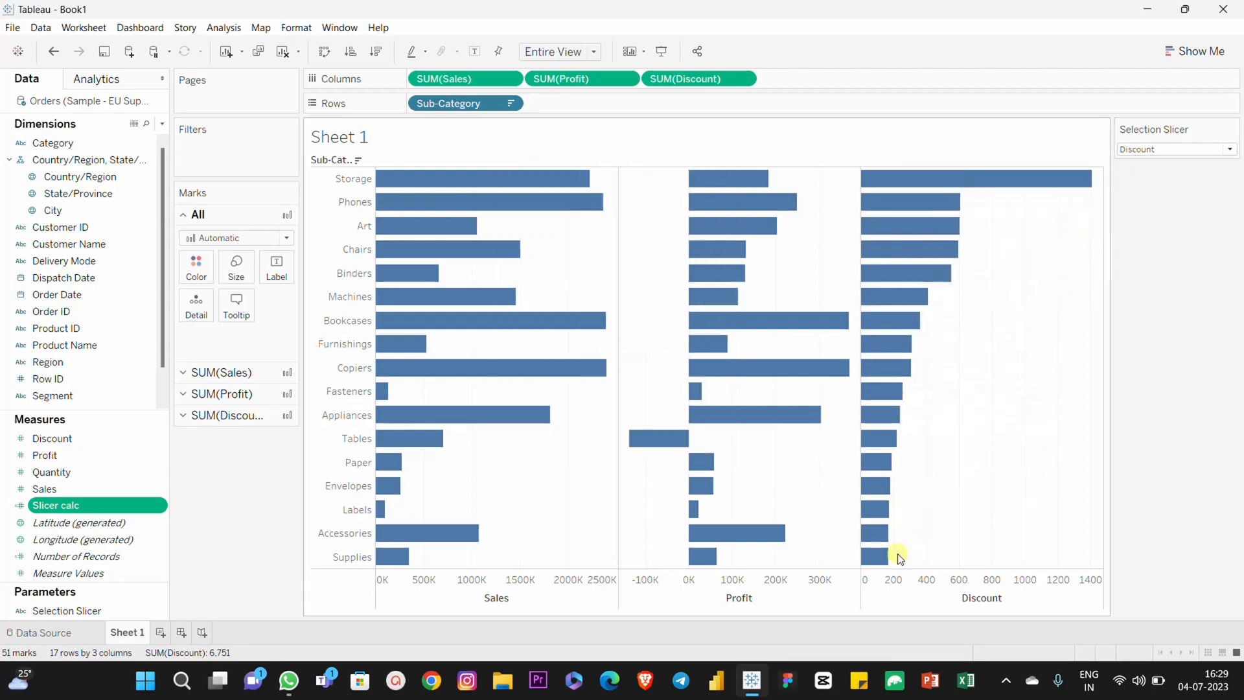
Test the dynamic sort by switching the Selection Slicer between Profit and Sales, ending with Sales.
left_click(1130, 149)
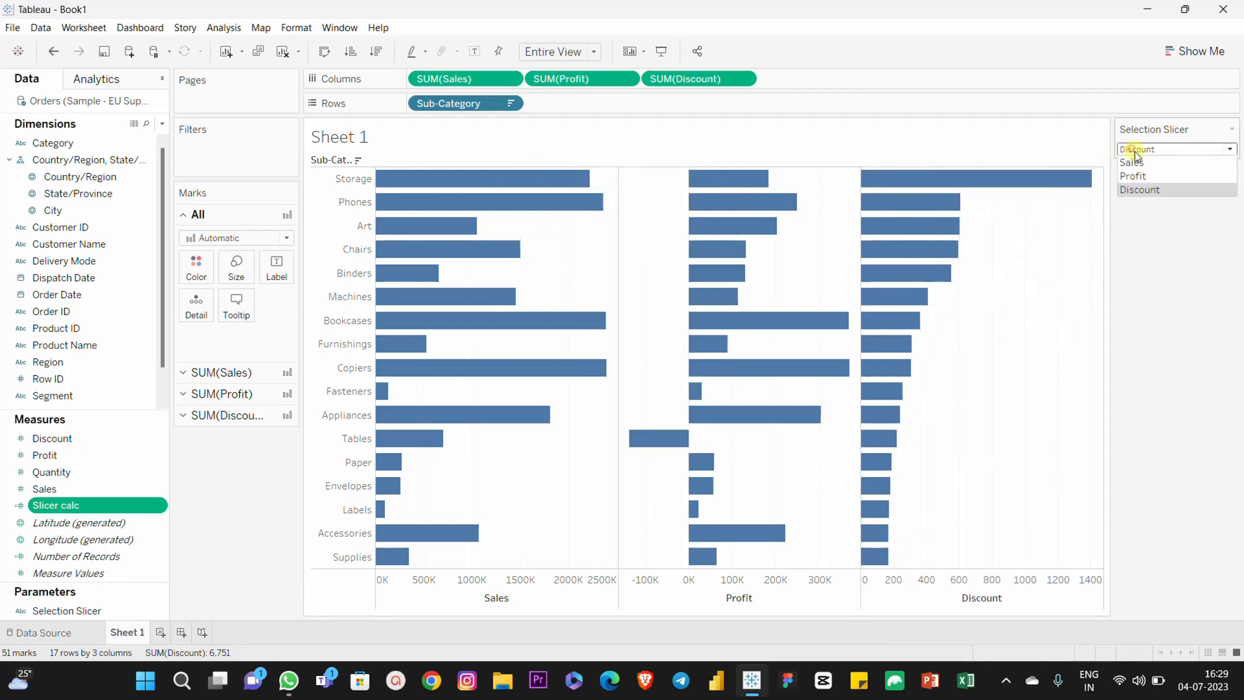
left_click(1148, 176)
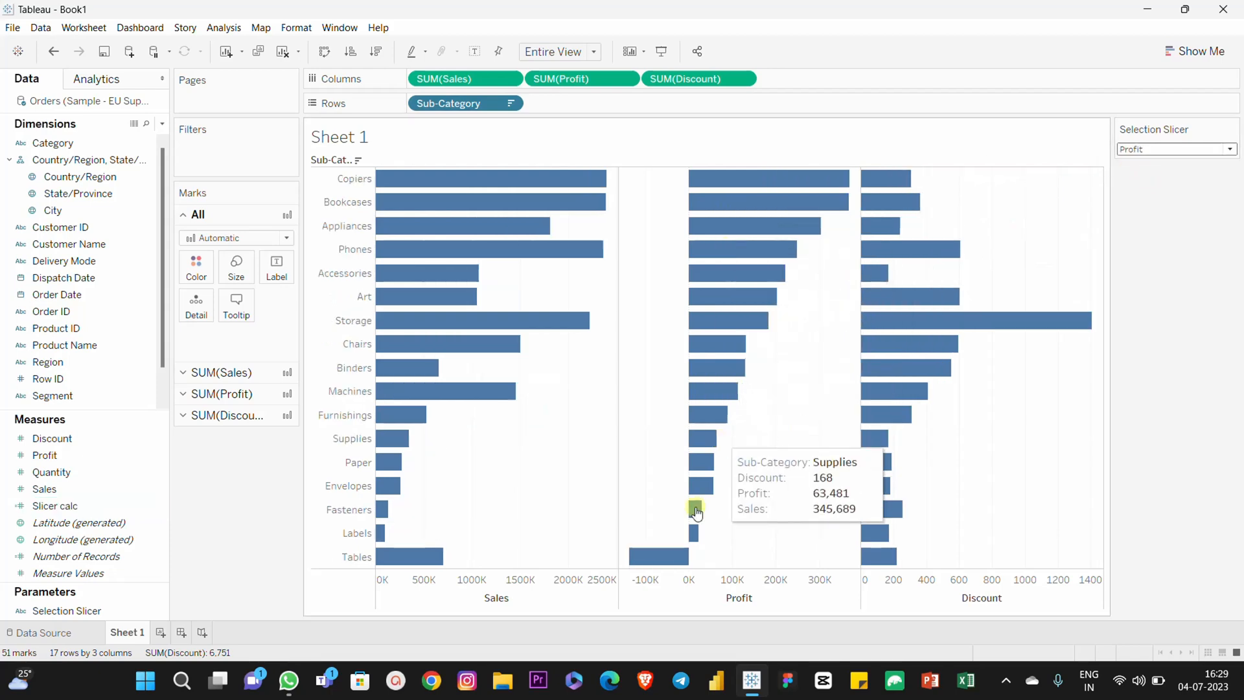
left_click(1166, 154)
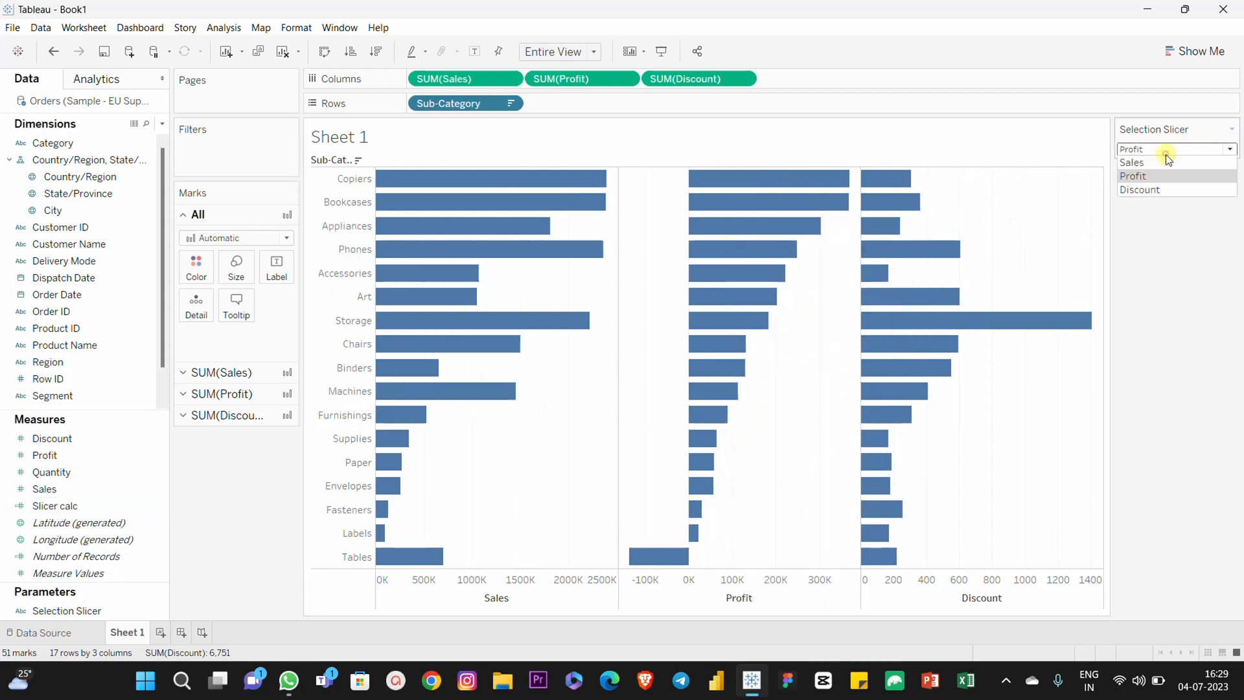
left_click(1163, 162)
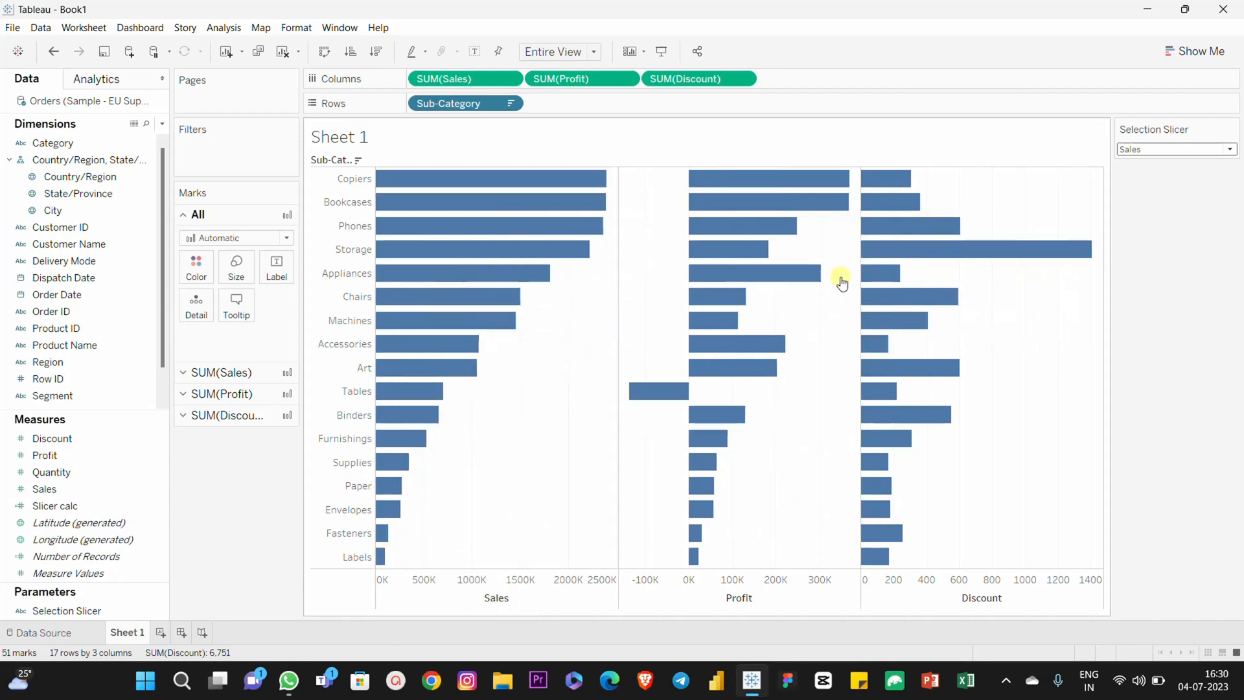
mouse_move(886, 293)
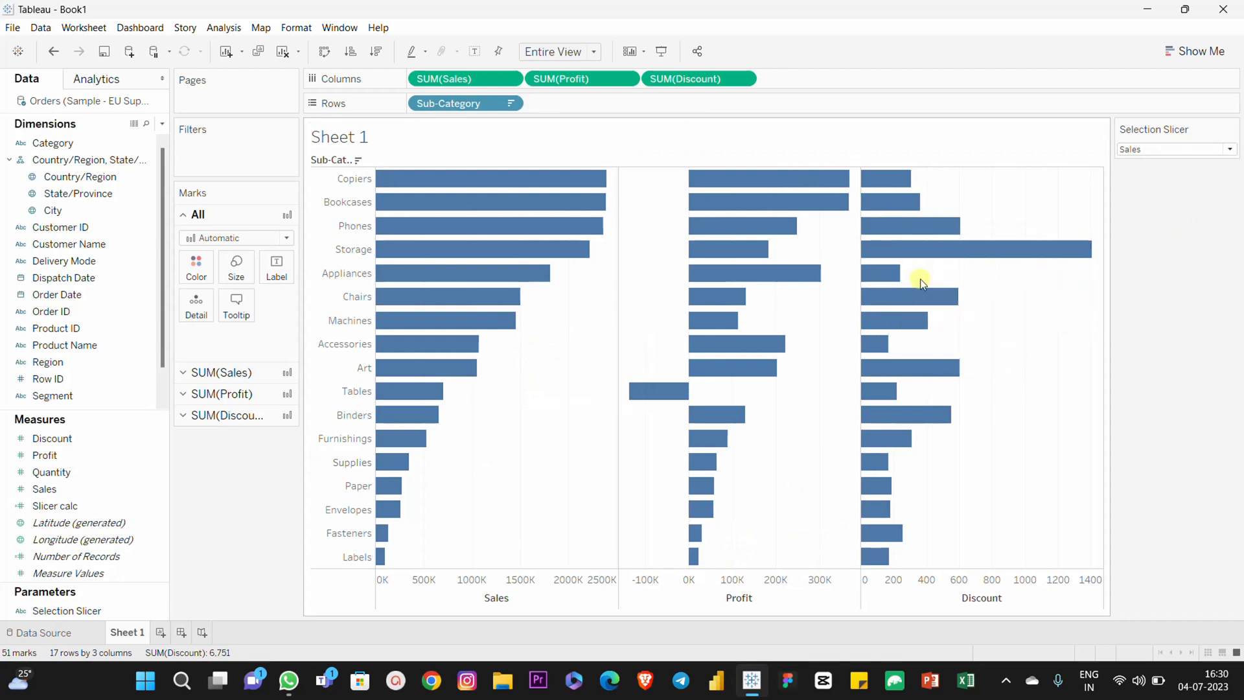
left_click(1132, 152)
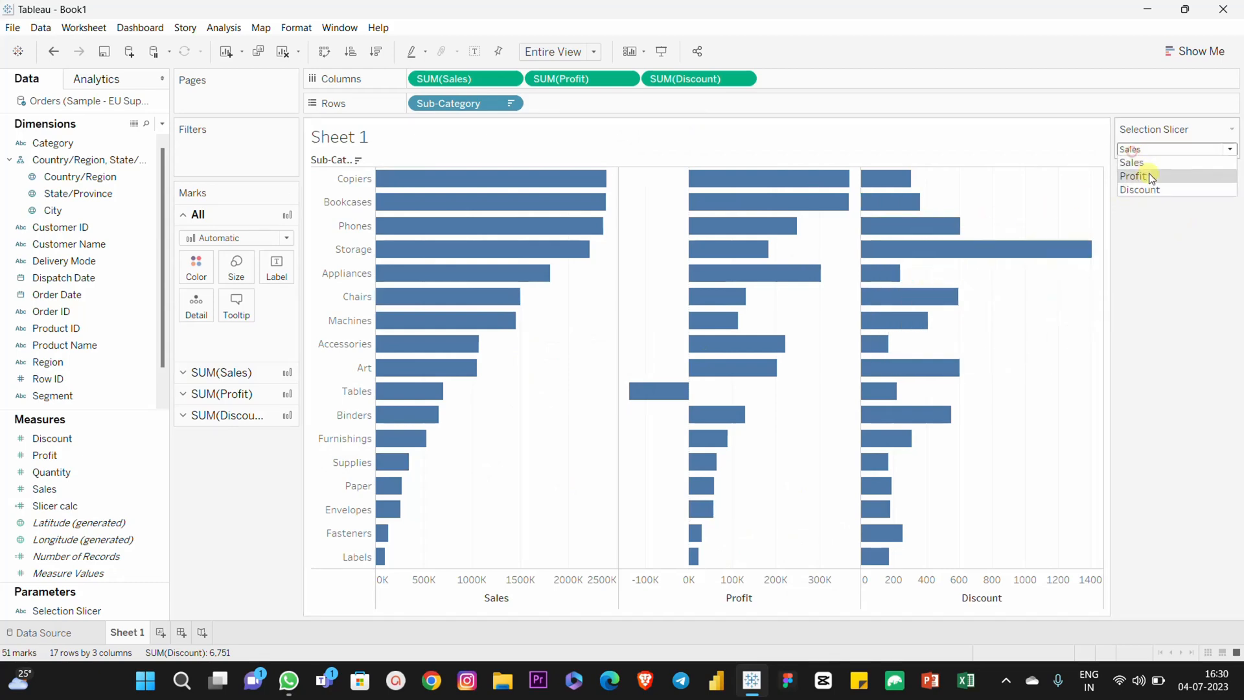
left_click(1148, 173)
left_click(1138, 149)
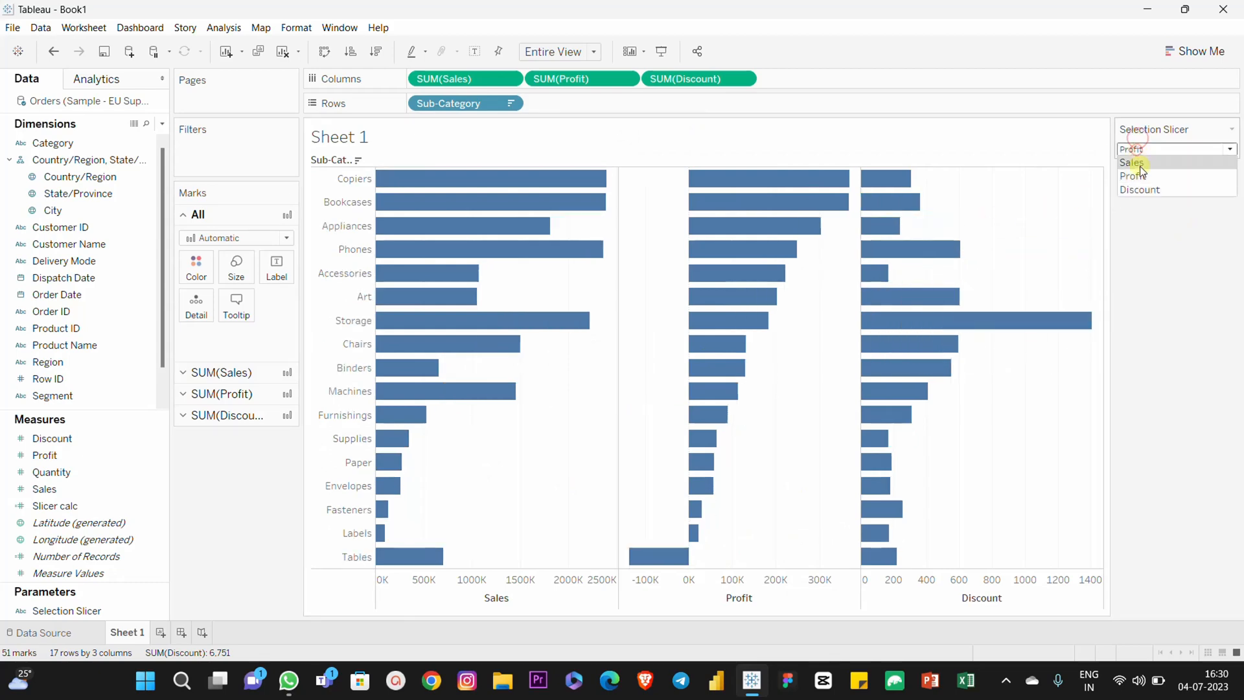
left_click(1140, 162)
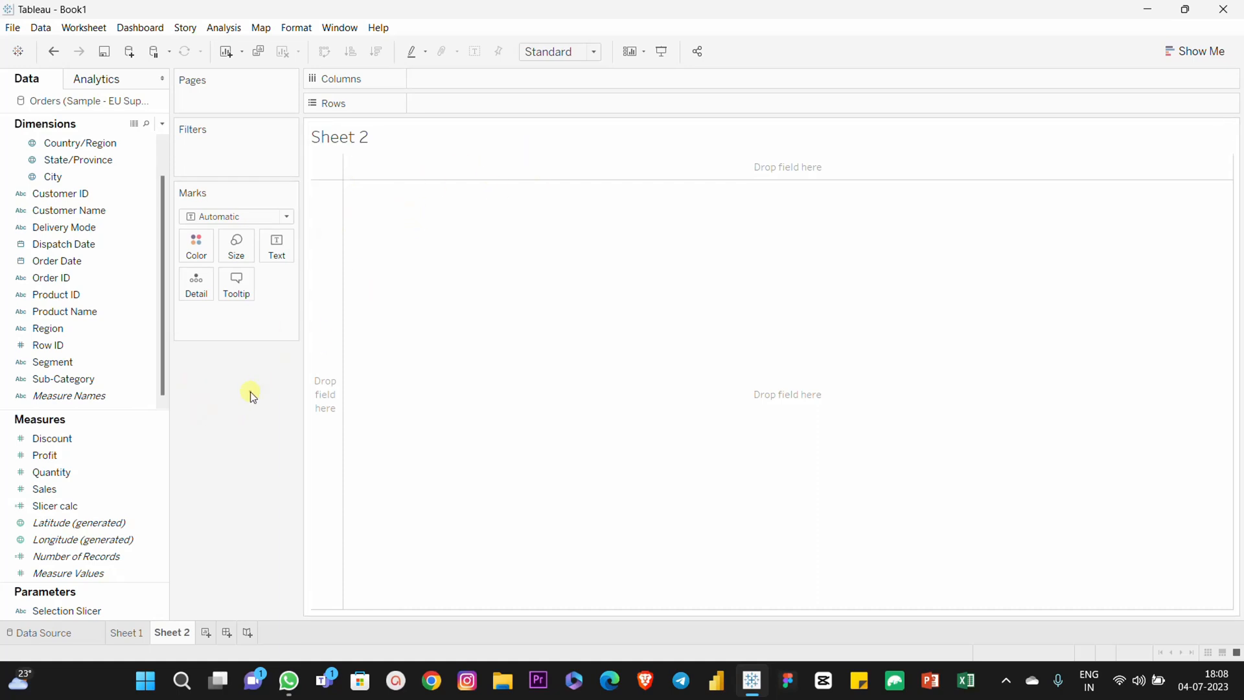
Build a text table on Sheet 2 from the Sales, Profit and Discount measures.
left_click(43, 490)
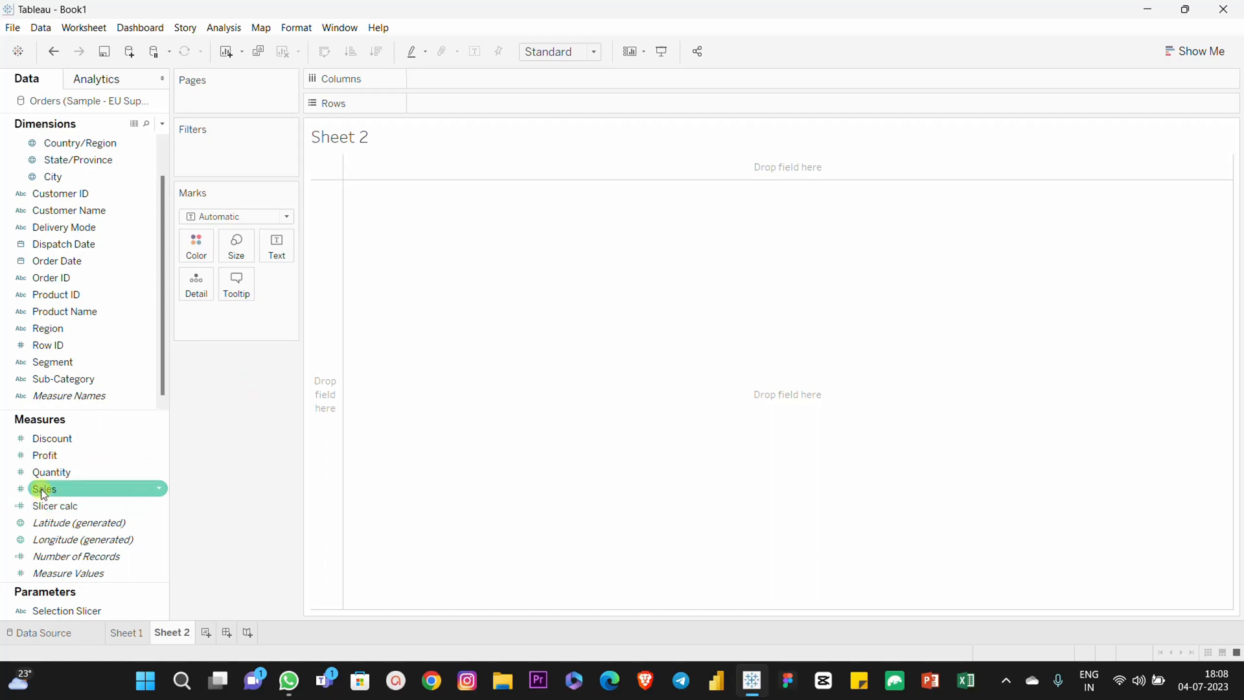
left_click_drag(43, 492, 282, 257)
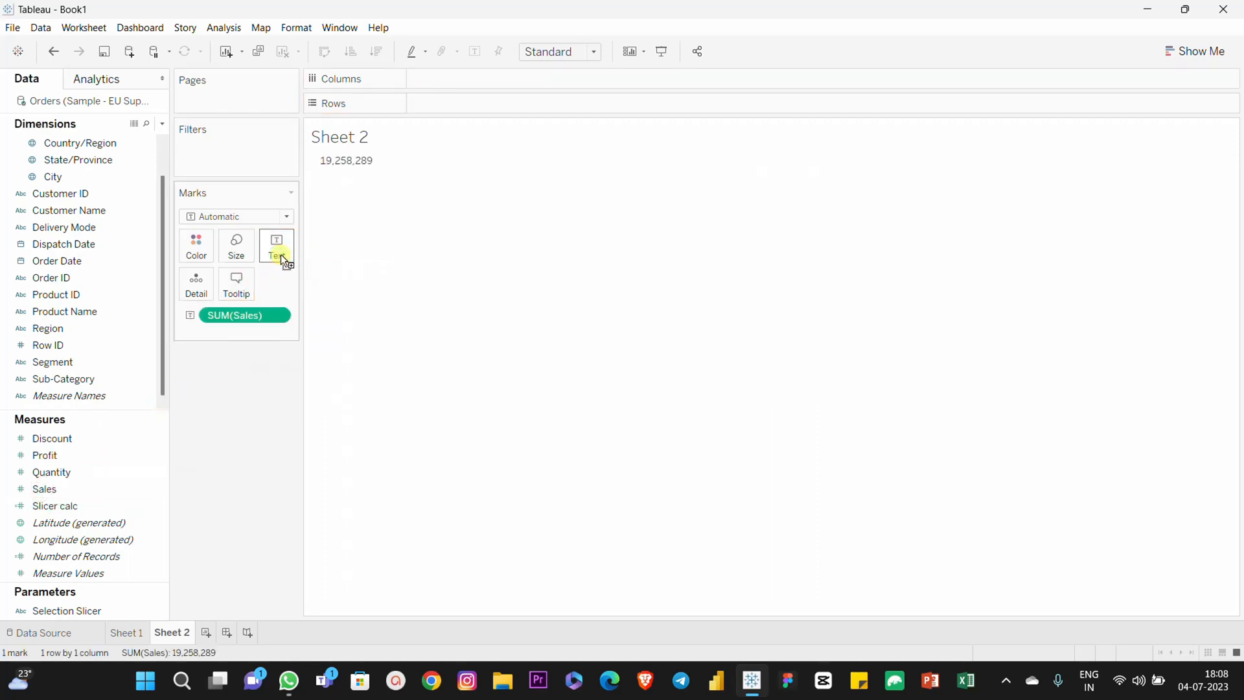
left_click_drag(43, 453, 365, 160)
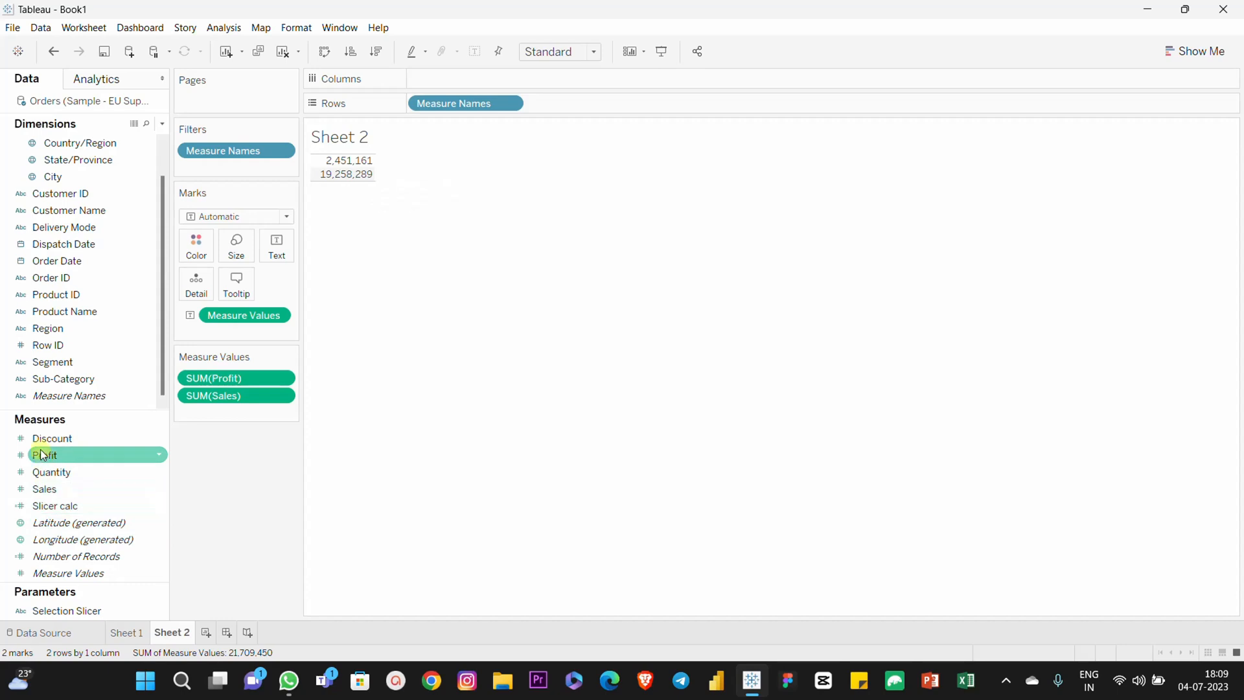
left_click_drag(40, 438, 355, 167)
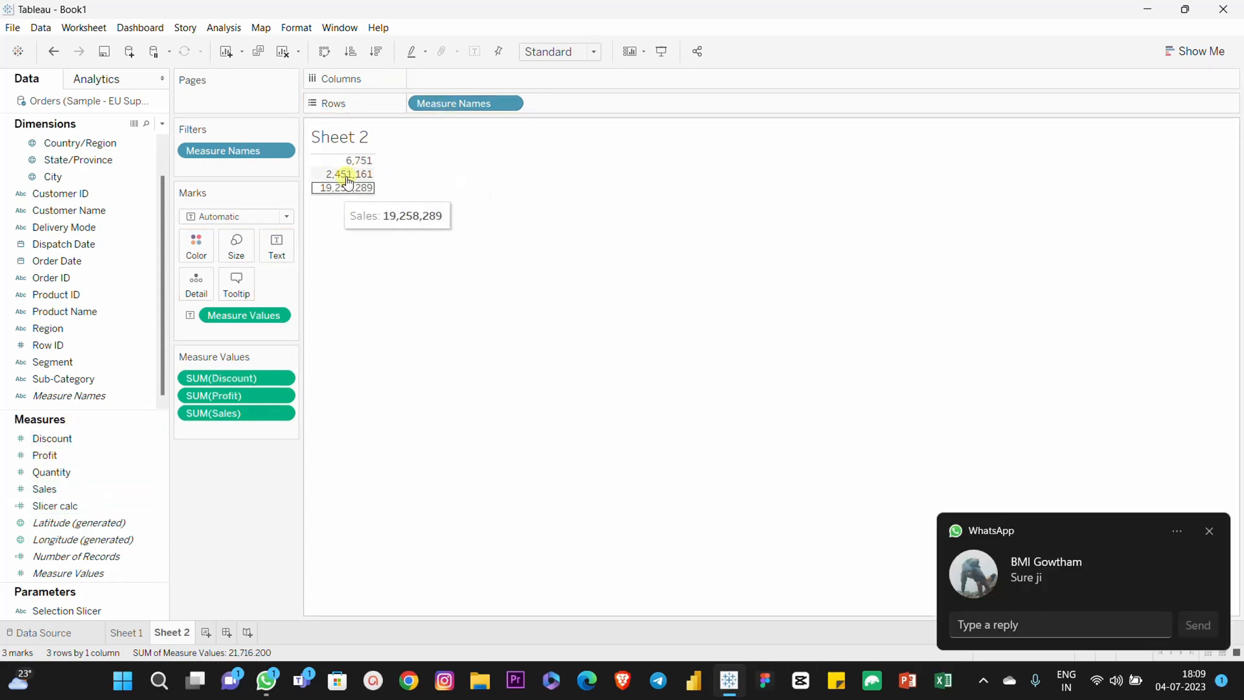
Show the header of Measure Names and move the field from rows to columns.
right_click(442, 103)
left_click(488, 223)
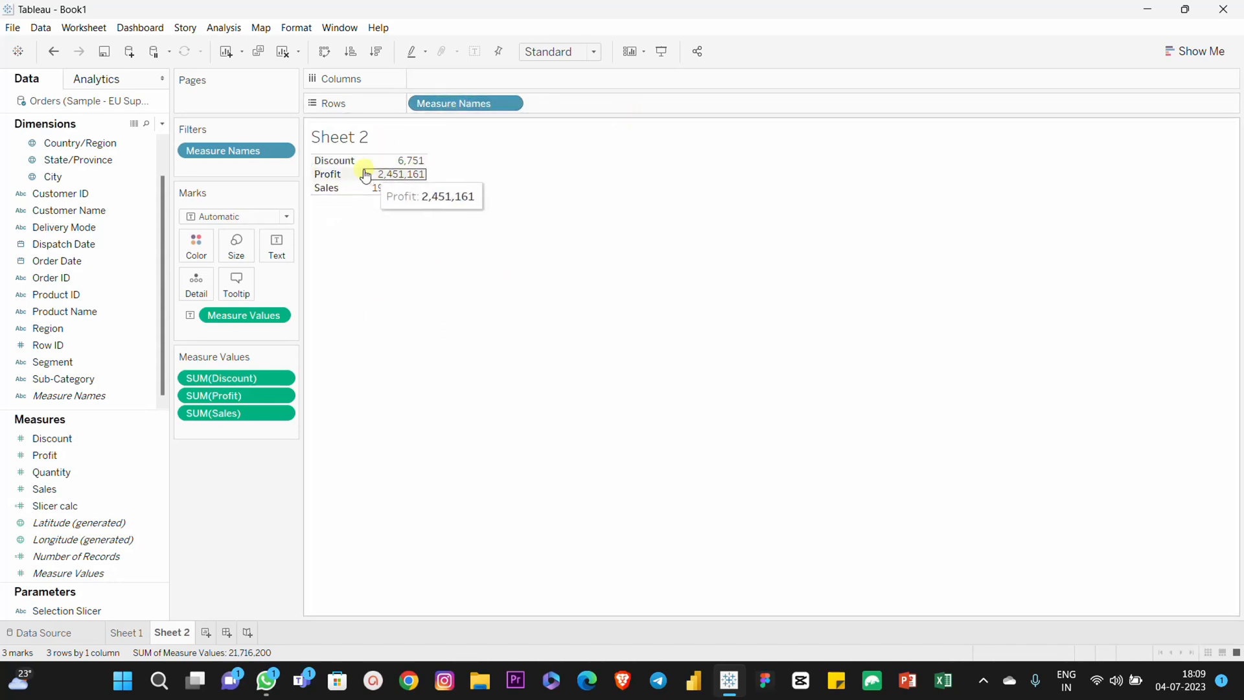
left_click_drag(482, 106, 495, 73)
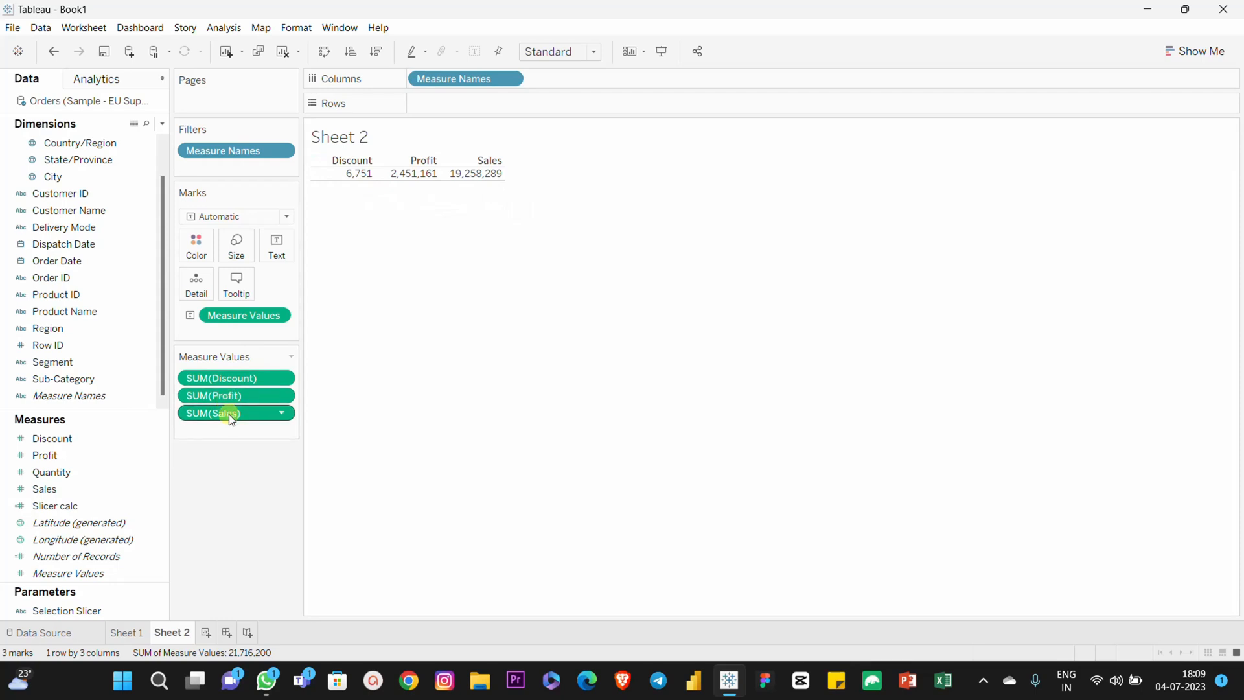
Reorder the measure values as Sales, Profit, Discount and centre-align the table's text.
mouse_move(228, 382)
left_mouse_down()
mouse_move(229, 421)
mouse_move(235, 390)
mouse_move(240, 403)
left_mouse_up()
key("ctrl+z")
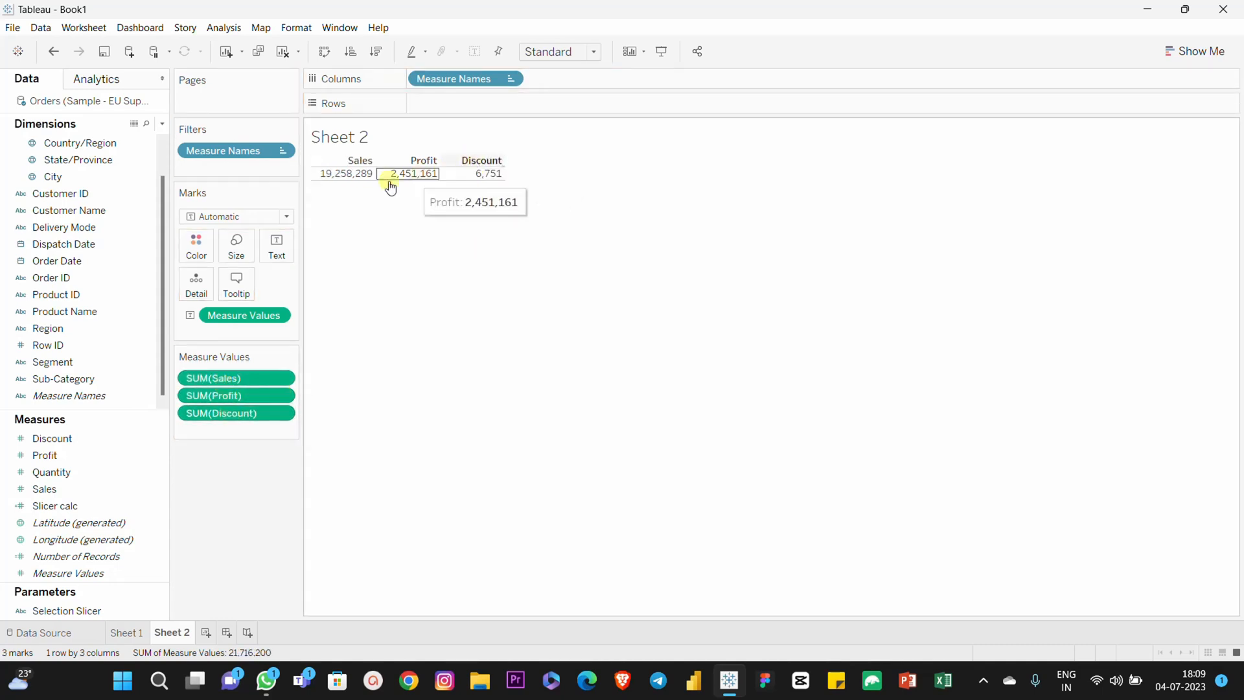
left_click(276, 247)
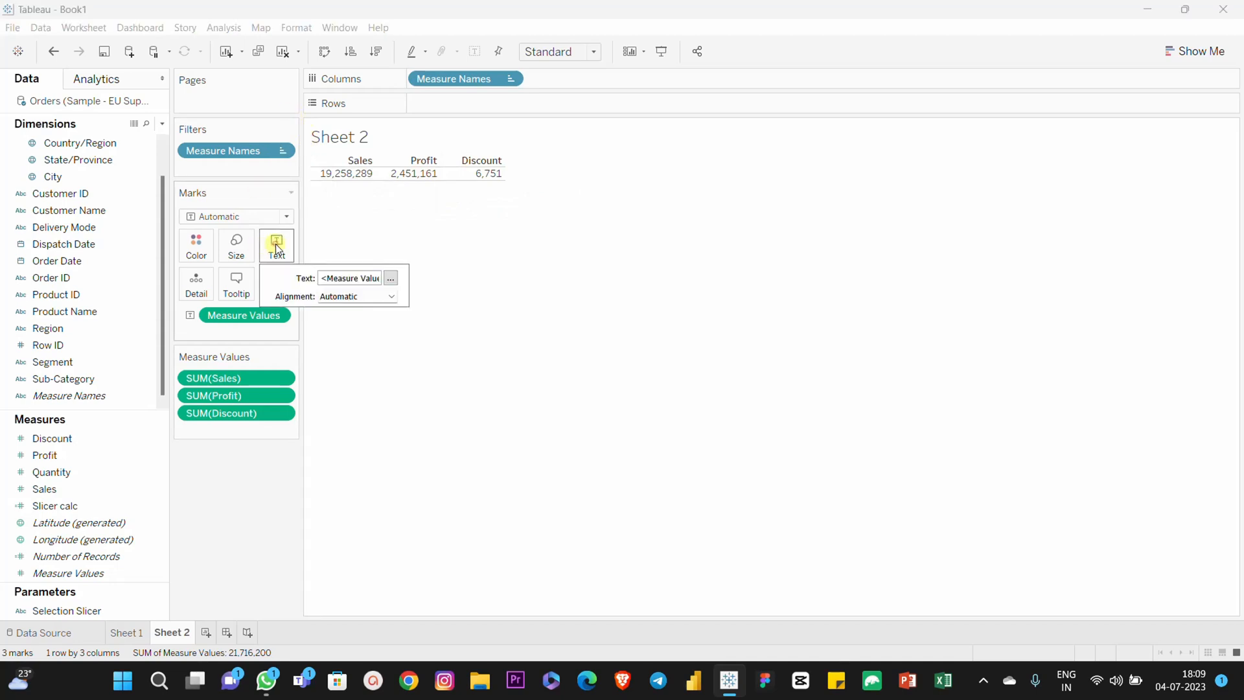
left_click(391, 297)
left_click(357, 353)
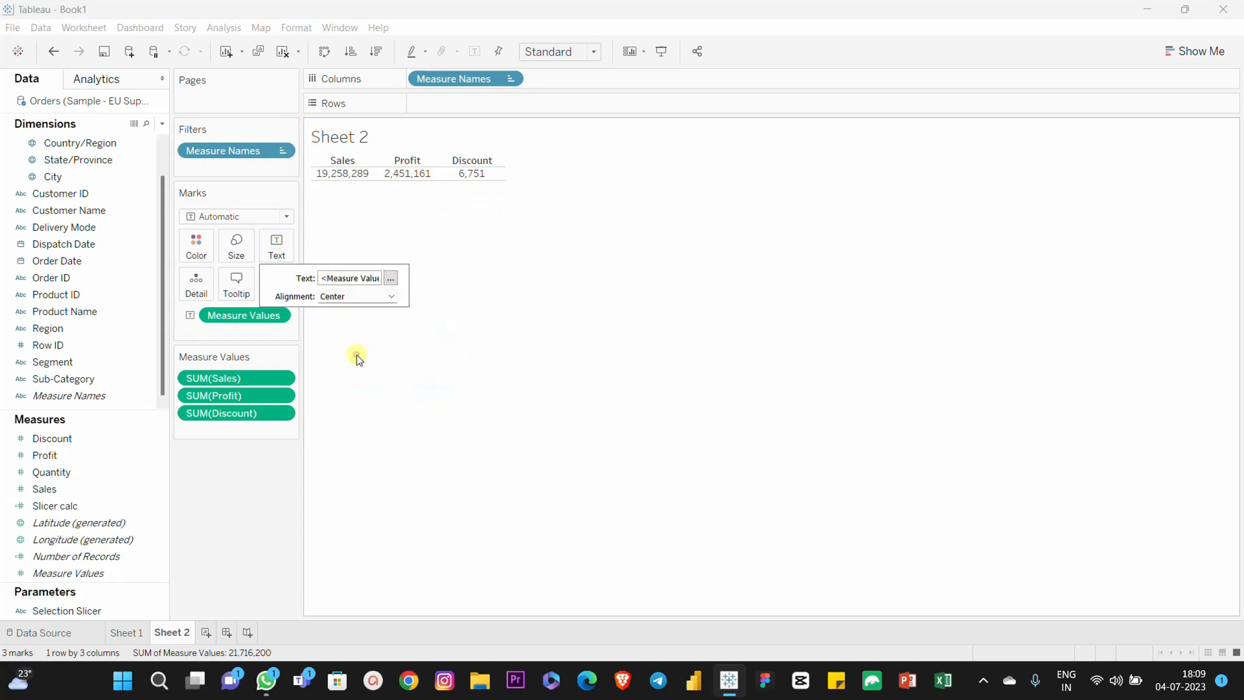
left_click(375, 296)
left_click(359, 416)
left_click(232, 478)
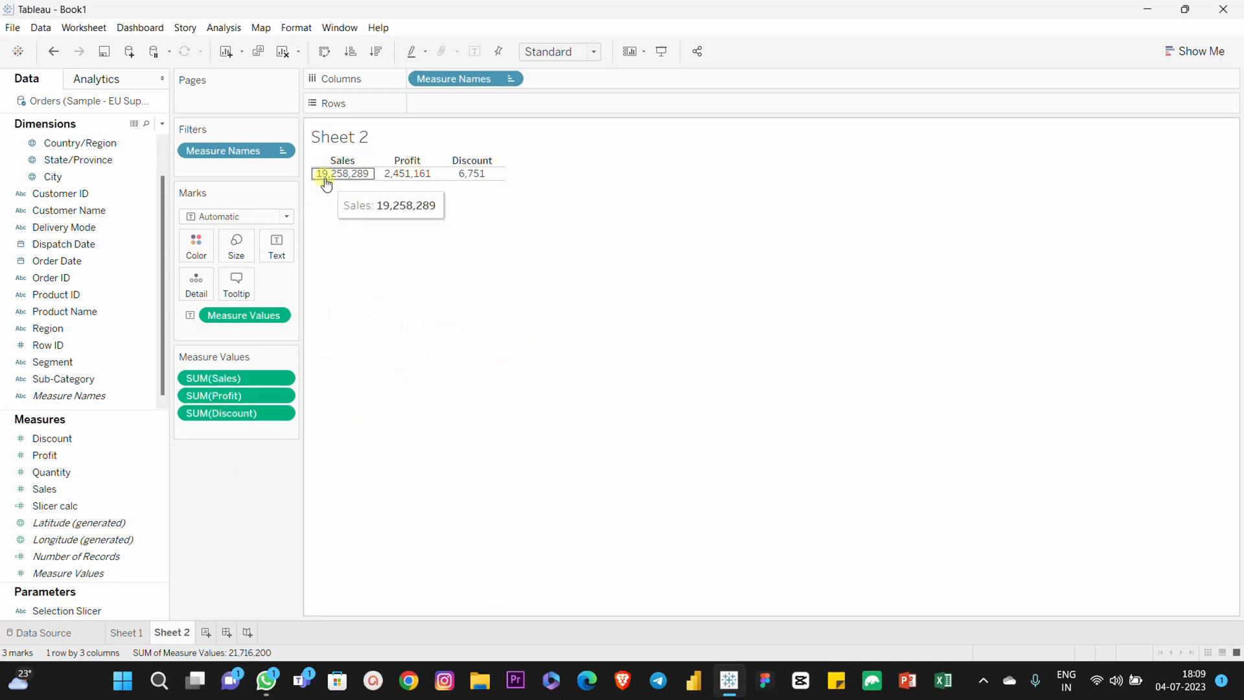
Add Measure Names to the text marks and move Measure Values from text to detail.
mouse_move(460, 185)
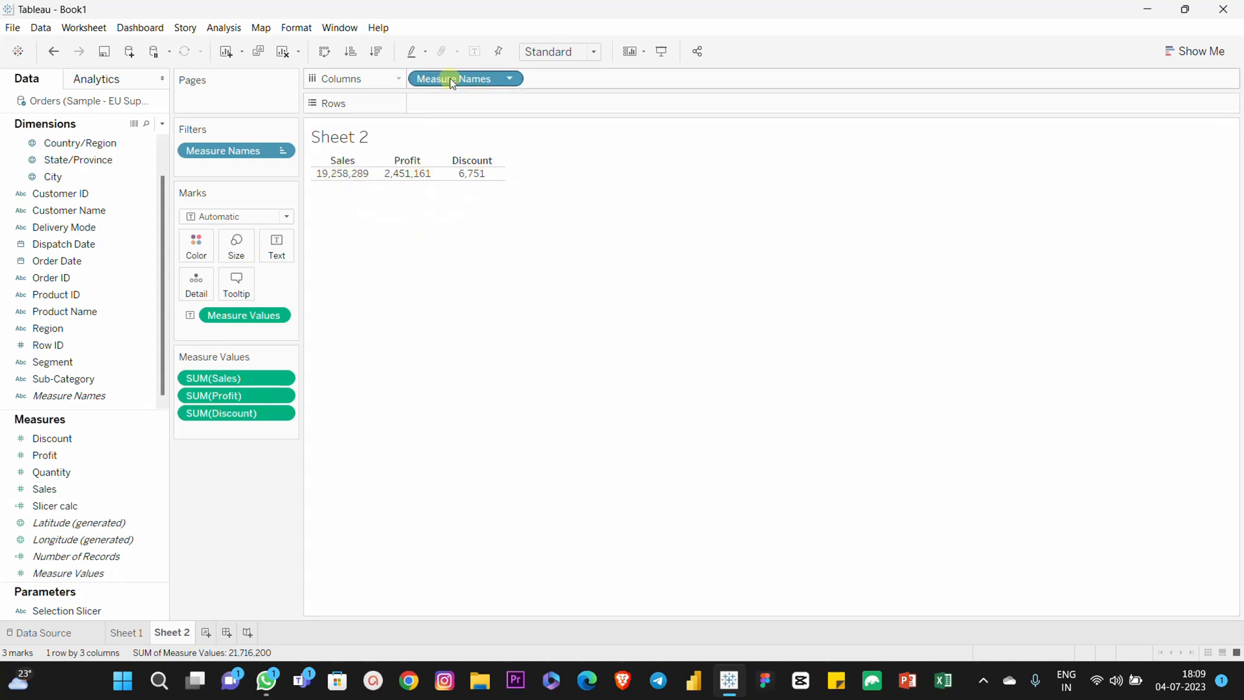
left_click_drag(433, 77, 276, 253)
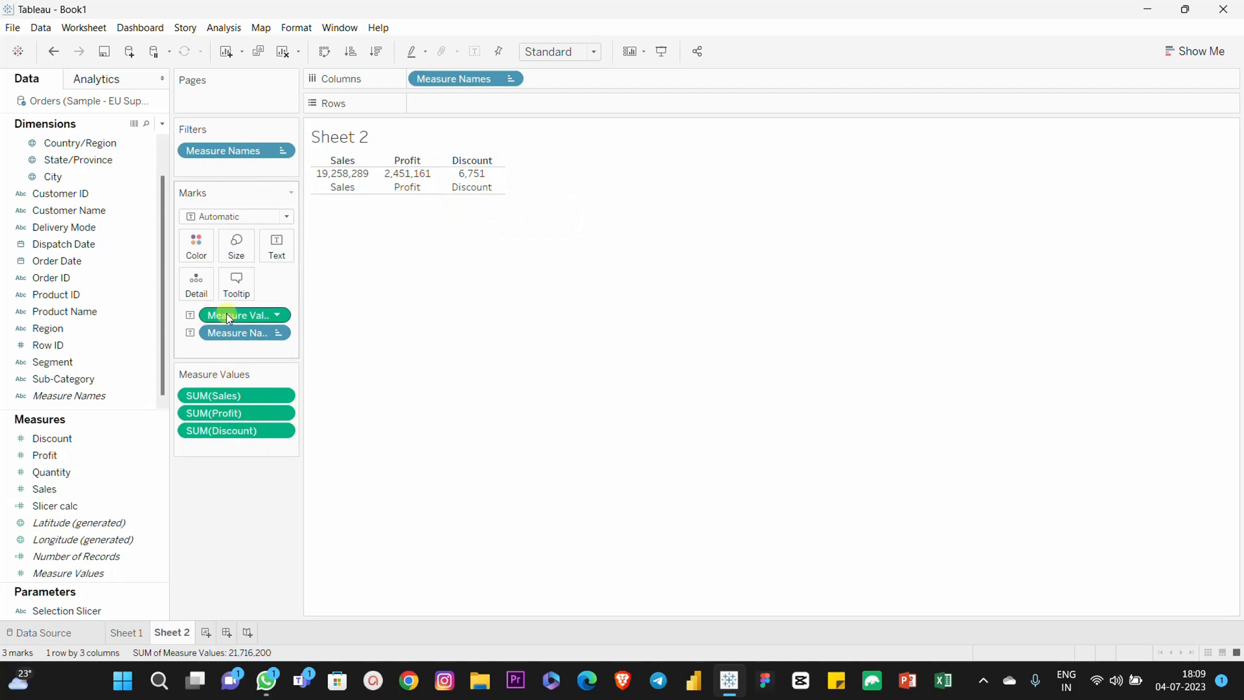
left_click_drag(228, 317, 196, 284)
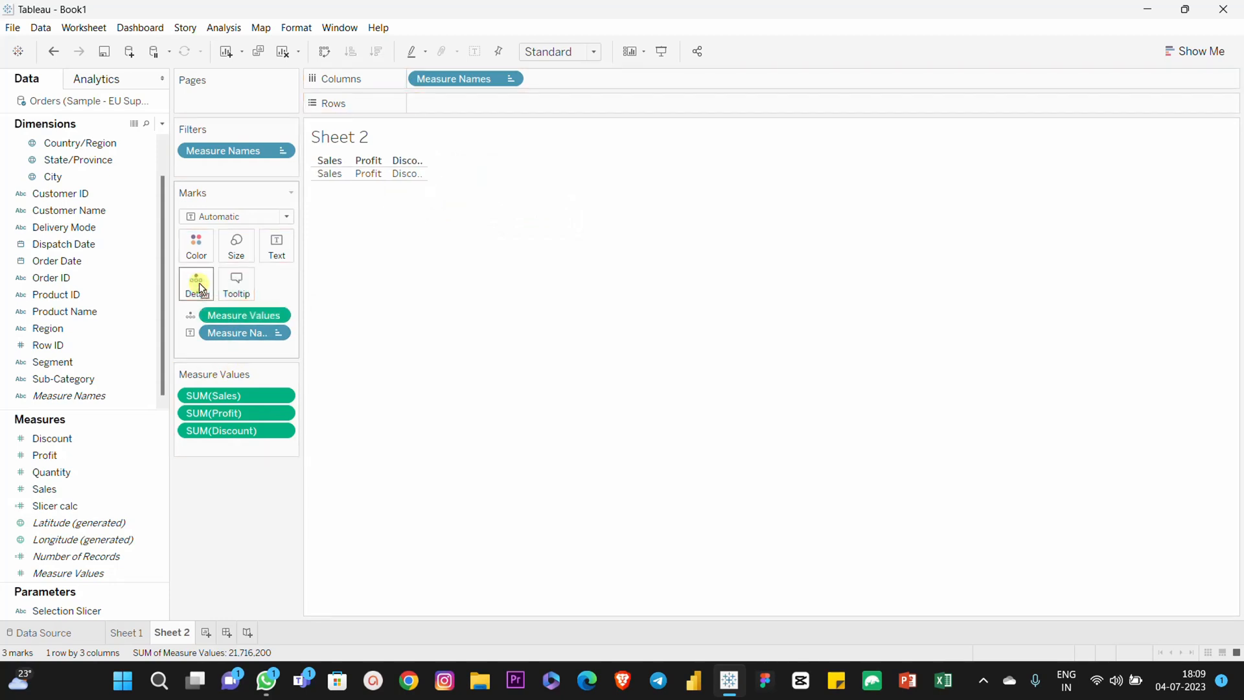
left_click(426, 175)
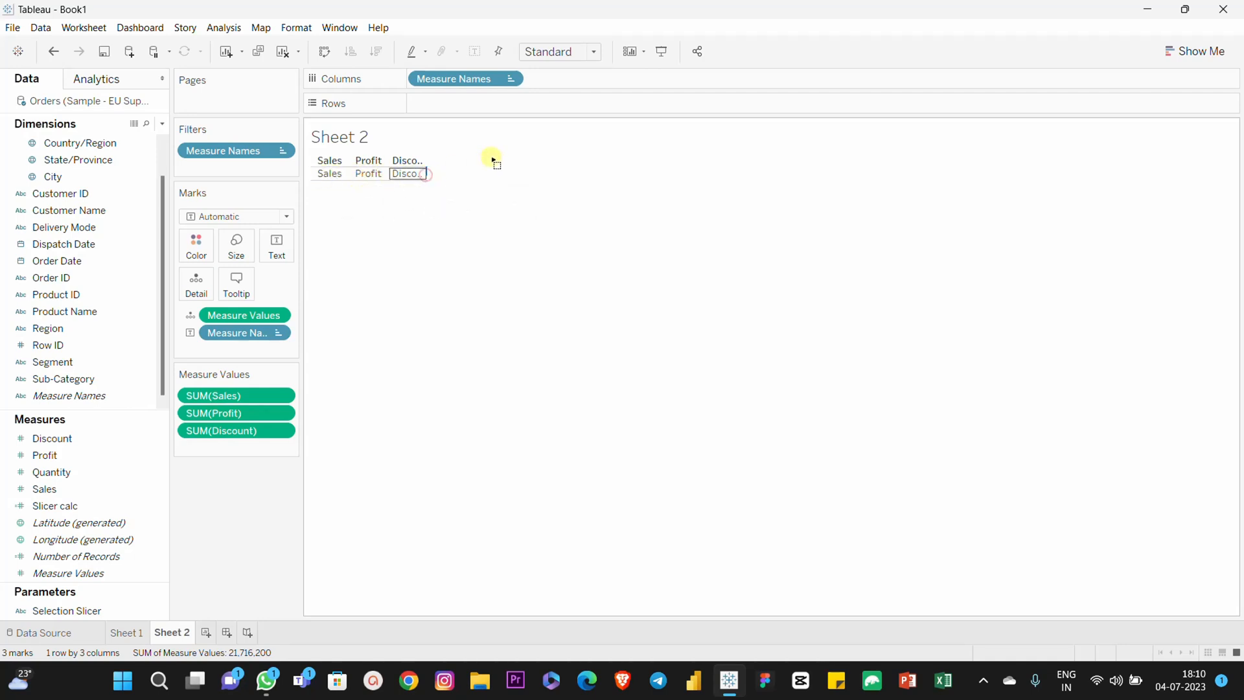
Widen the Sales, Profit and Discount columns on Sheet 2 and hide the column header row.
left_click(417, 217)
left_click_drag(428, 172, 500, 160)
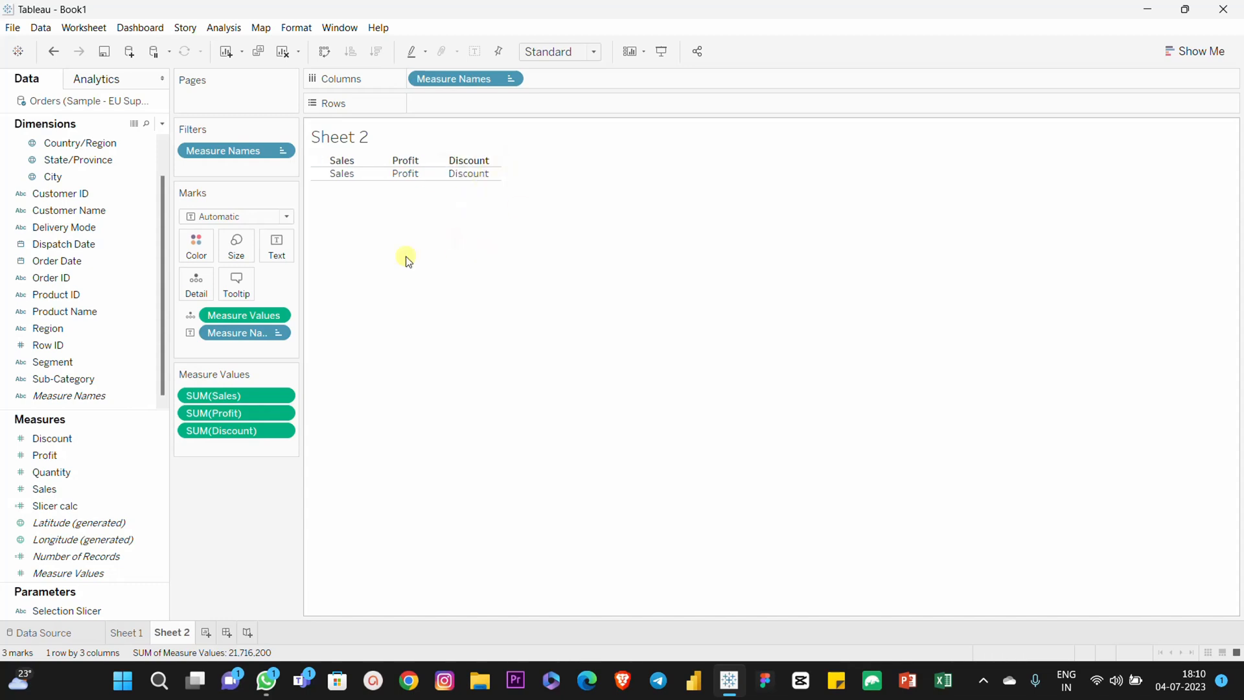
left_click(338, 163)
right_click(338, 164)
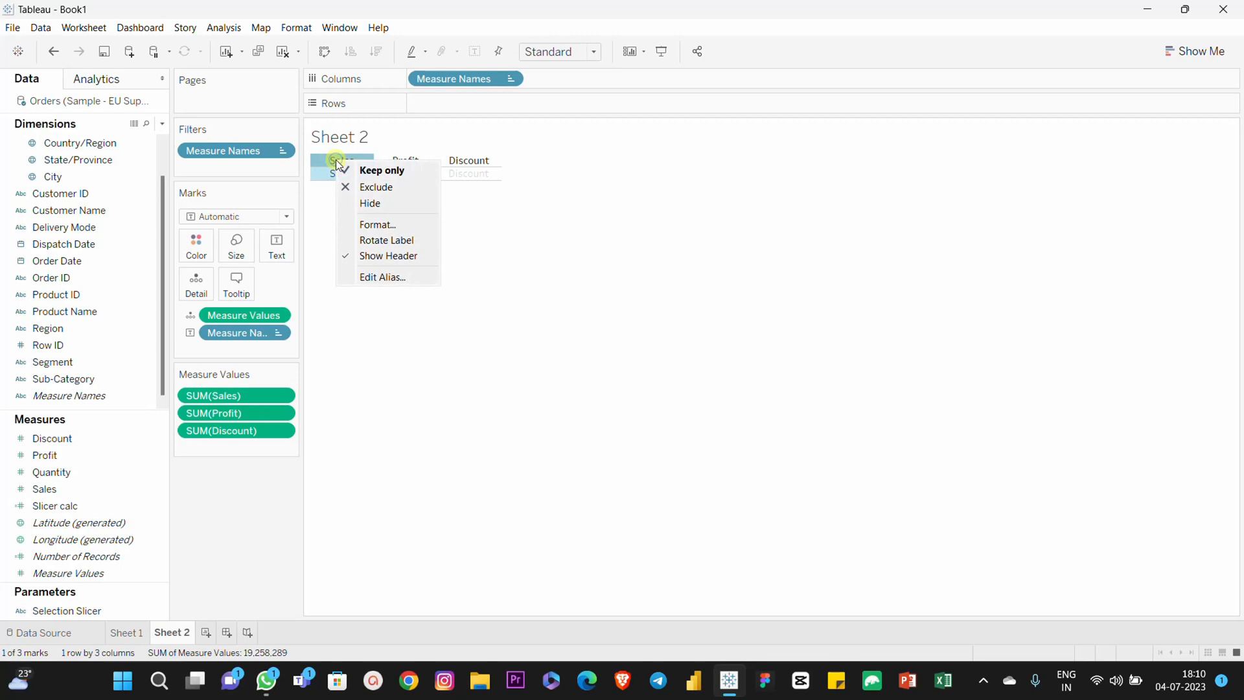
left_click(387, 255)
left_click(434, 280)
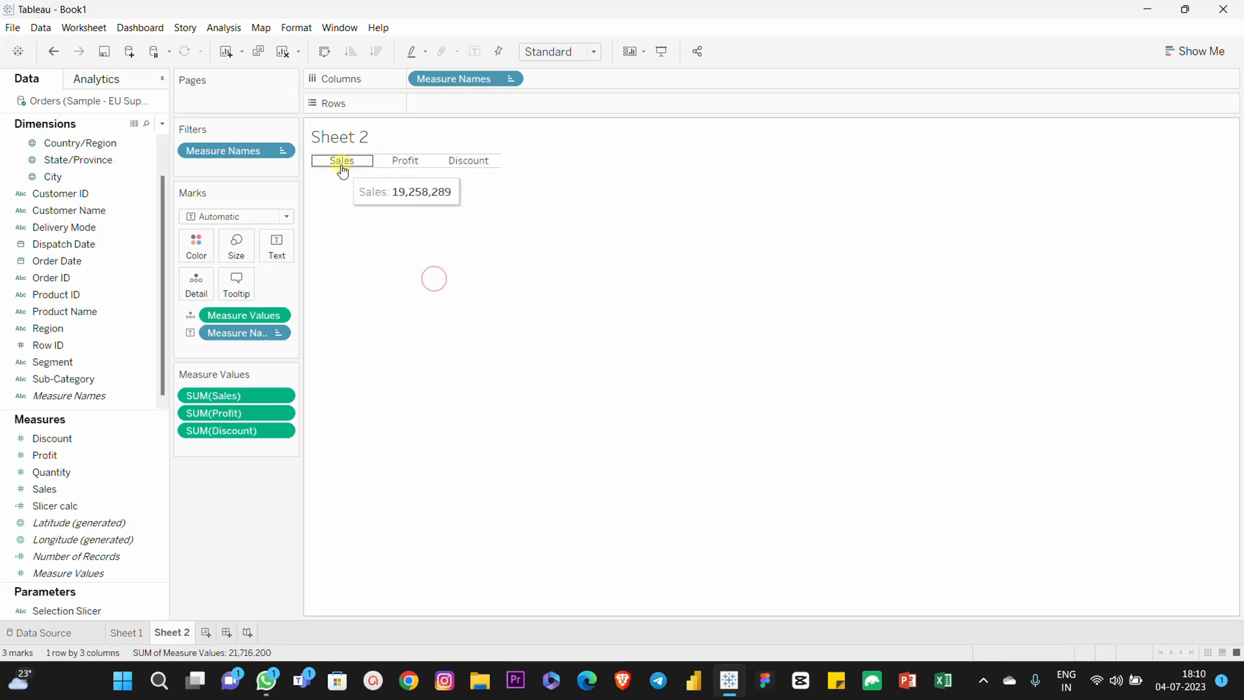
Add a thin light grey cell border to the columns as a divider between Sales, Profit and Discount.
mouse_move(396, 167)
mouse_move(479, 170)
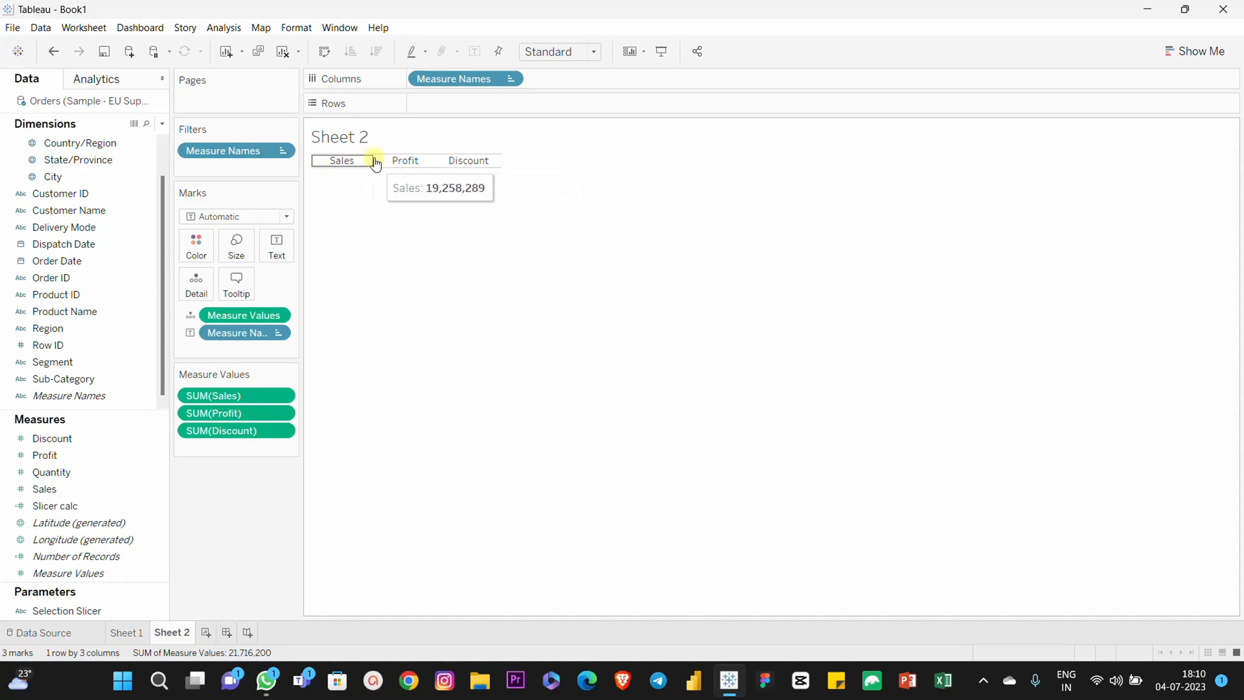
left_click(295, 28)
left_click(327, 149)
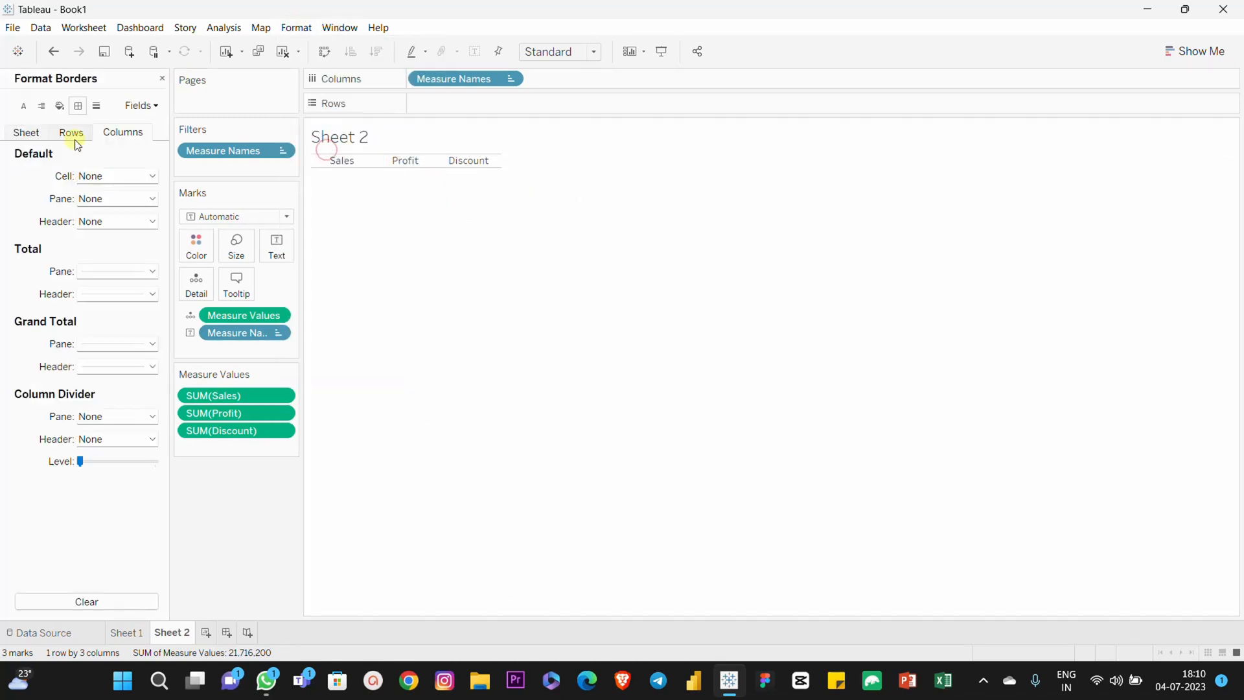
left_click(153, 176)
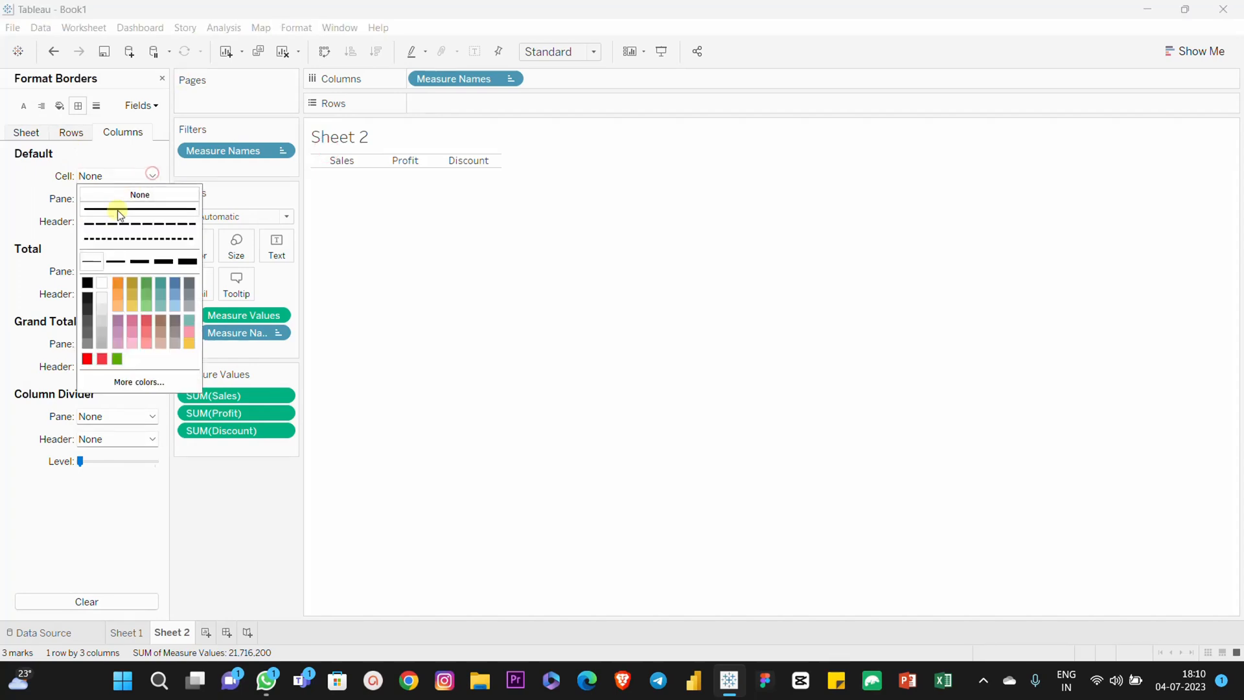
left_click(104, 313)
left_click(503, 268)
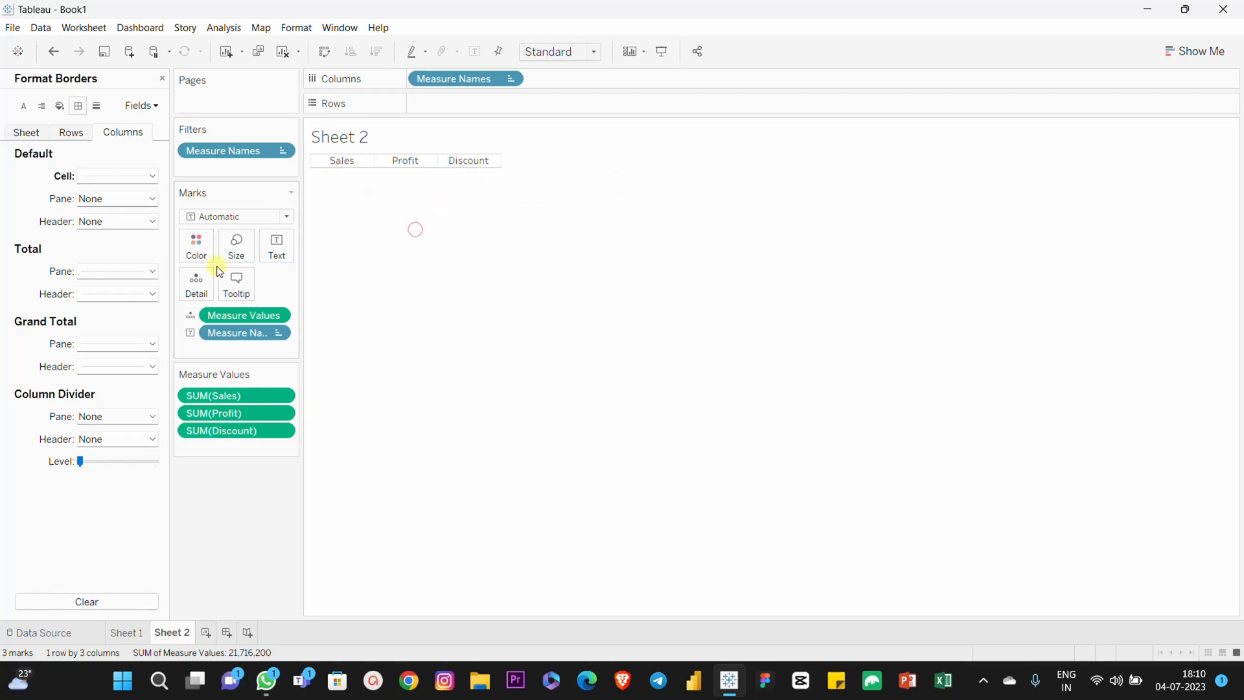
Format the Measure Names label text as bold at size 14 and apply it.
left_click(287, 257)
left_click(392, 278)
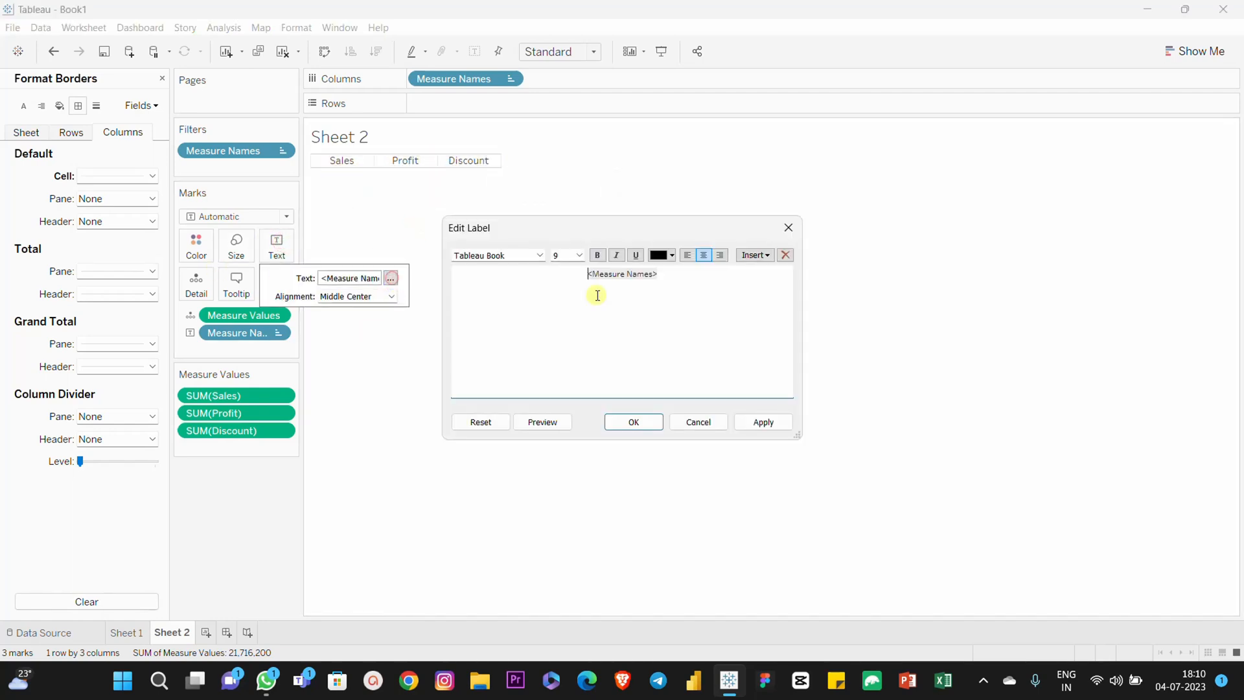
left_click_drag(594, 291, 649, 285)
left_click(581, 260)
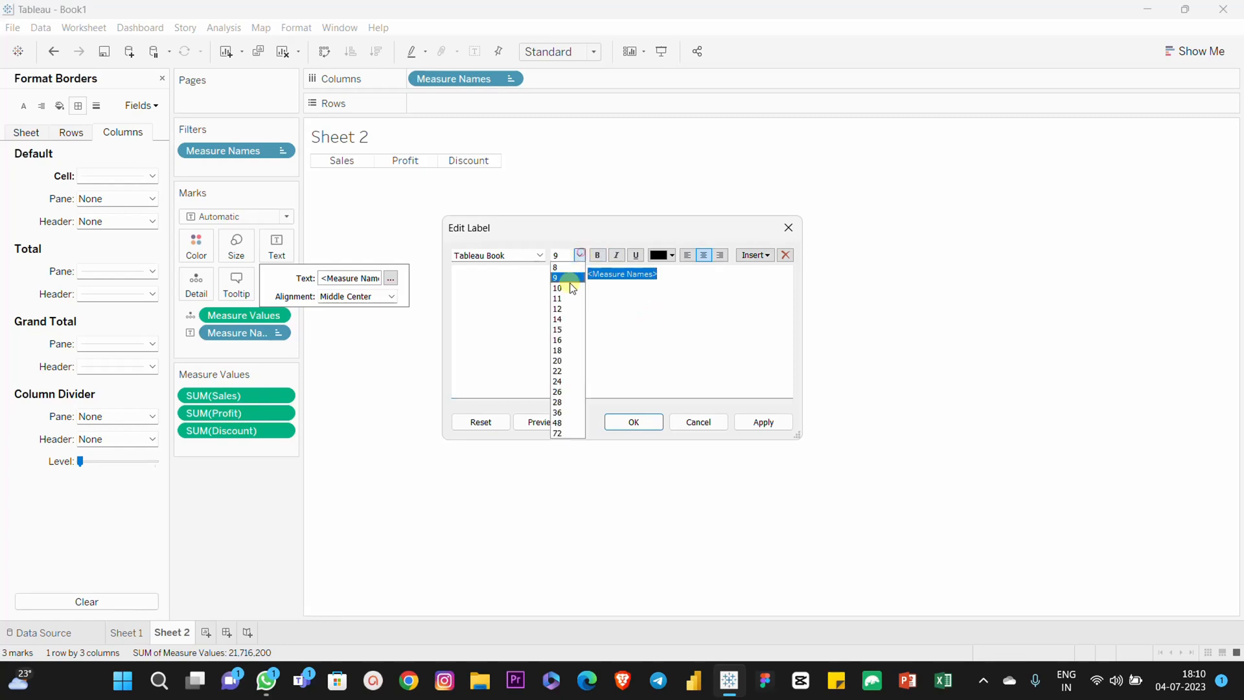
left_click(564, 319)
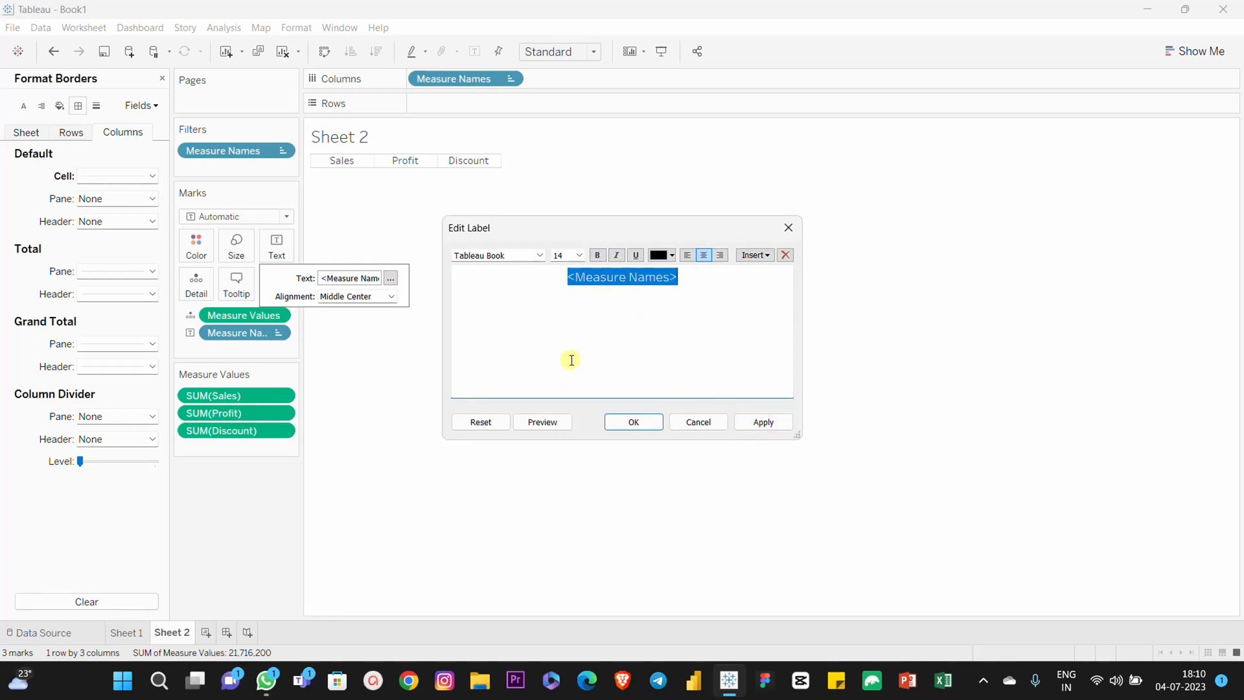
key("ctrl+b")
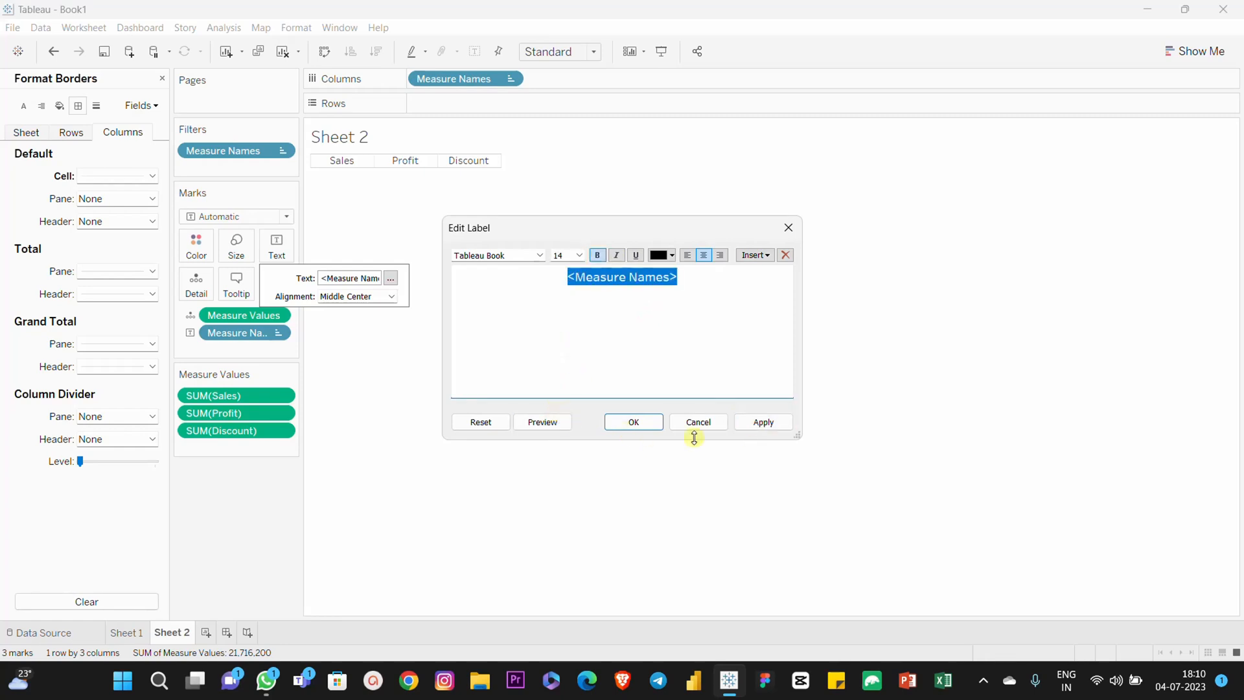
left_click(762, 422)
left_click(636, 422)
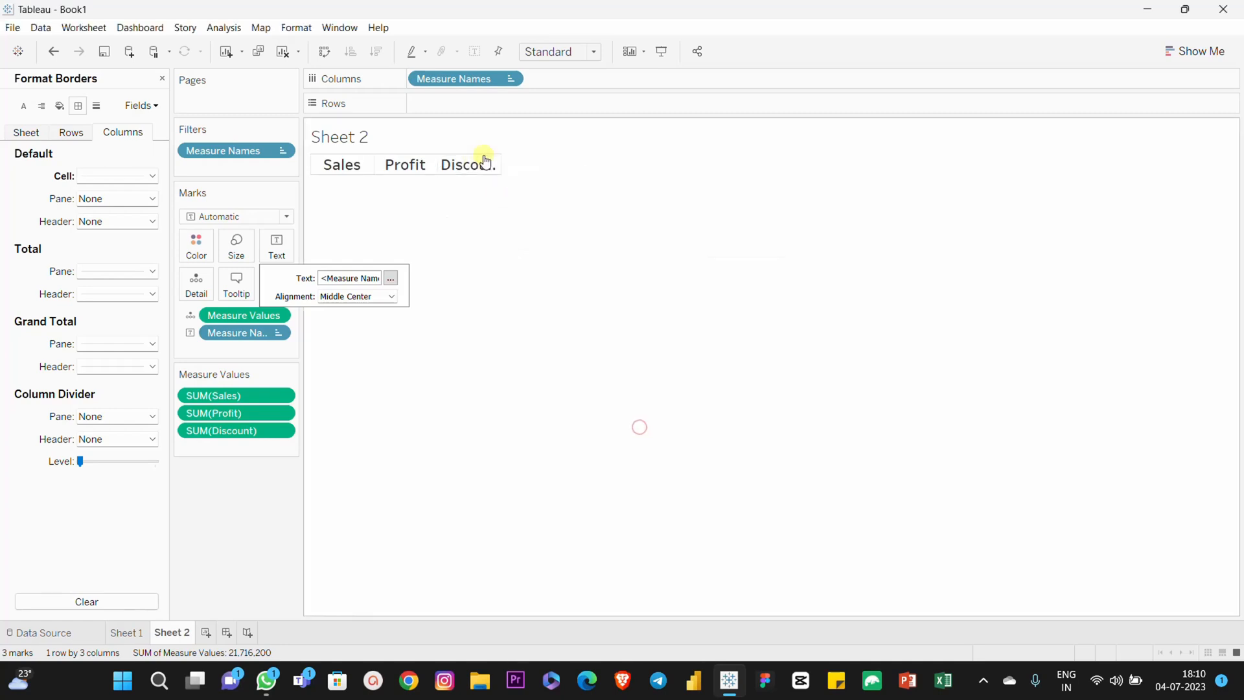
Widen the Sheet 2 columns so that the full Discount label fits.
left_click(500, 165)
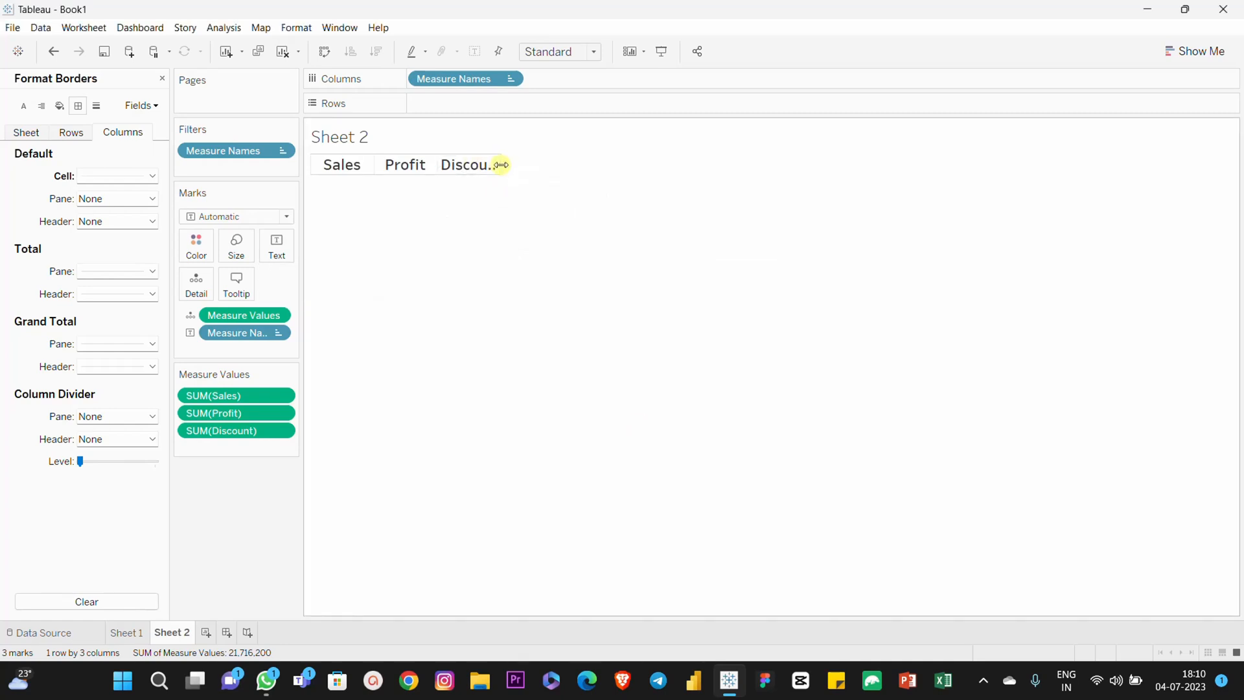
left_click_drag(531, 169, 534, 175)
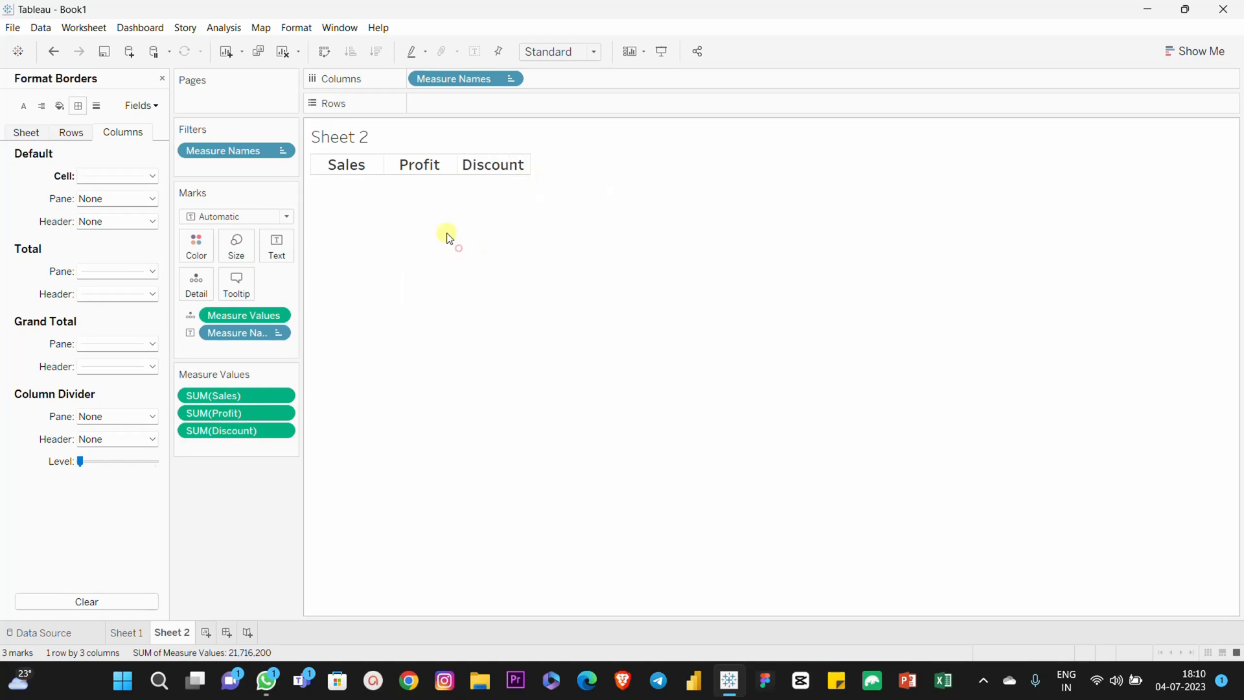
mouse_move(494, 167)
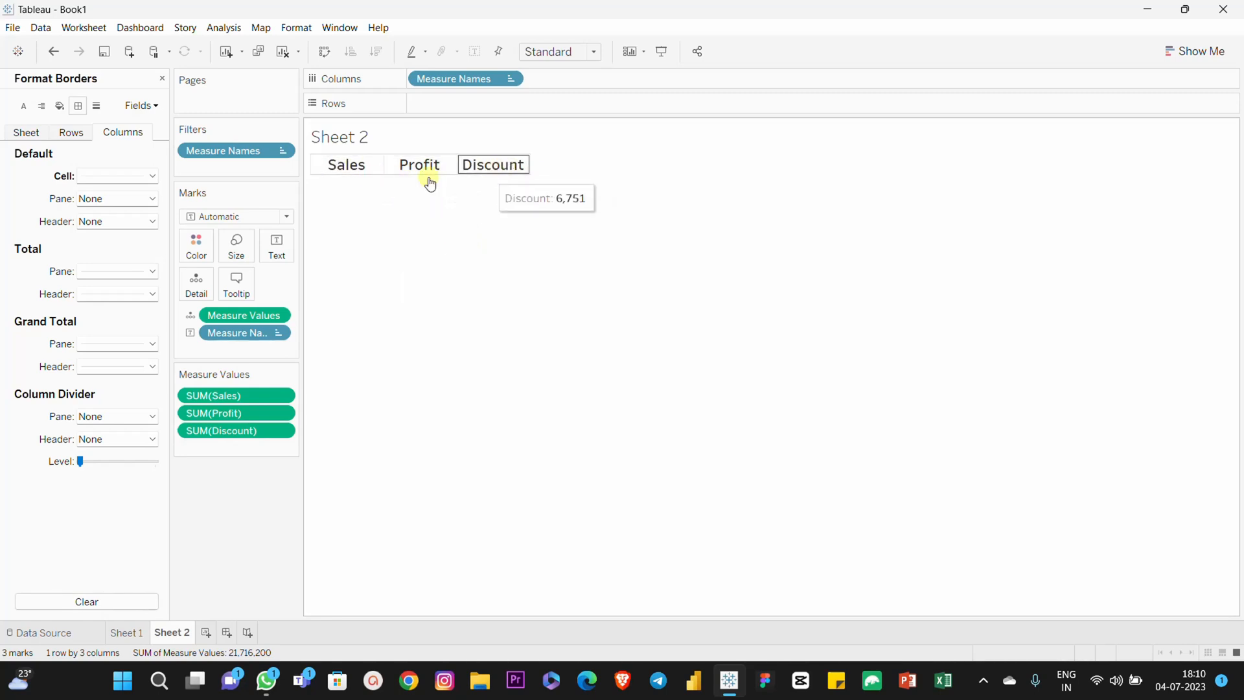
Create a new dashboard in the workbook.
left_click(227, 632)
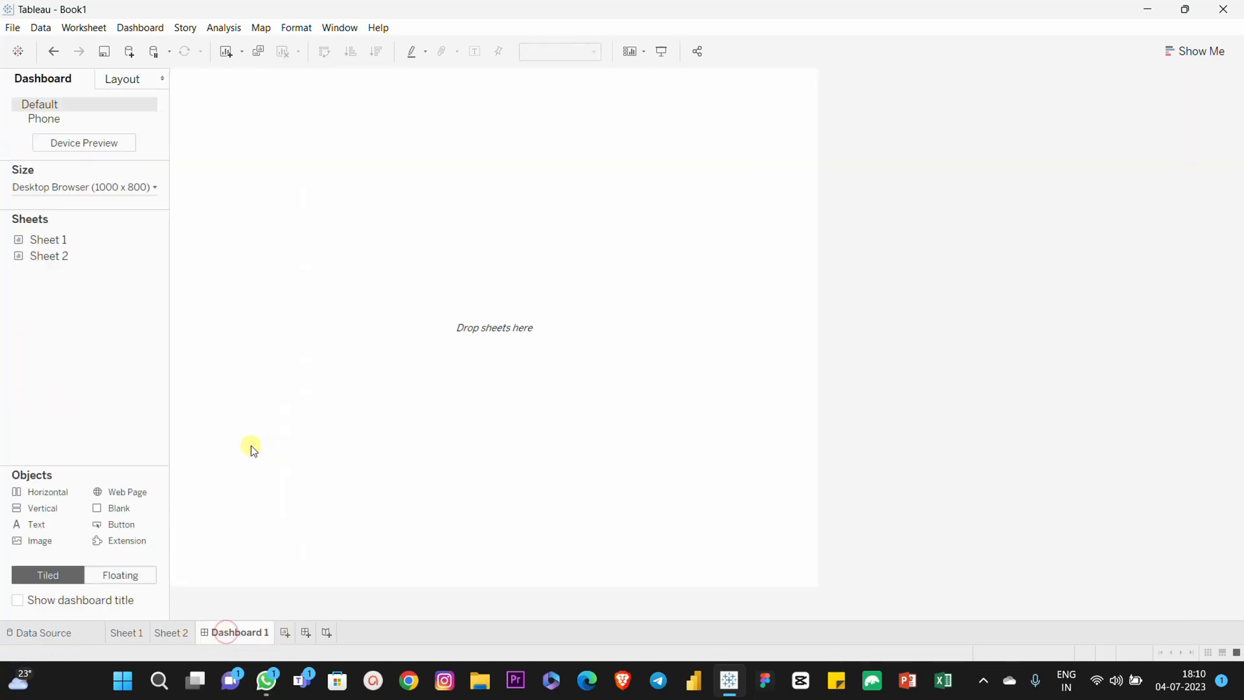
left_click(363, 315)
mouse_move(83, 262)
Rename Sheet 1 as Bar Chart.
left_click(127, 635)
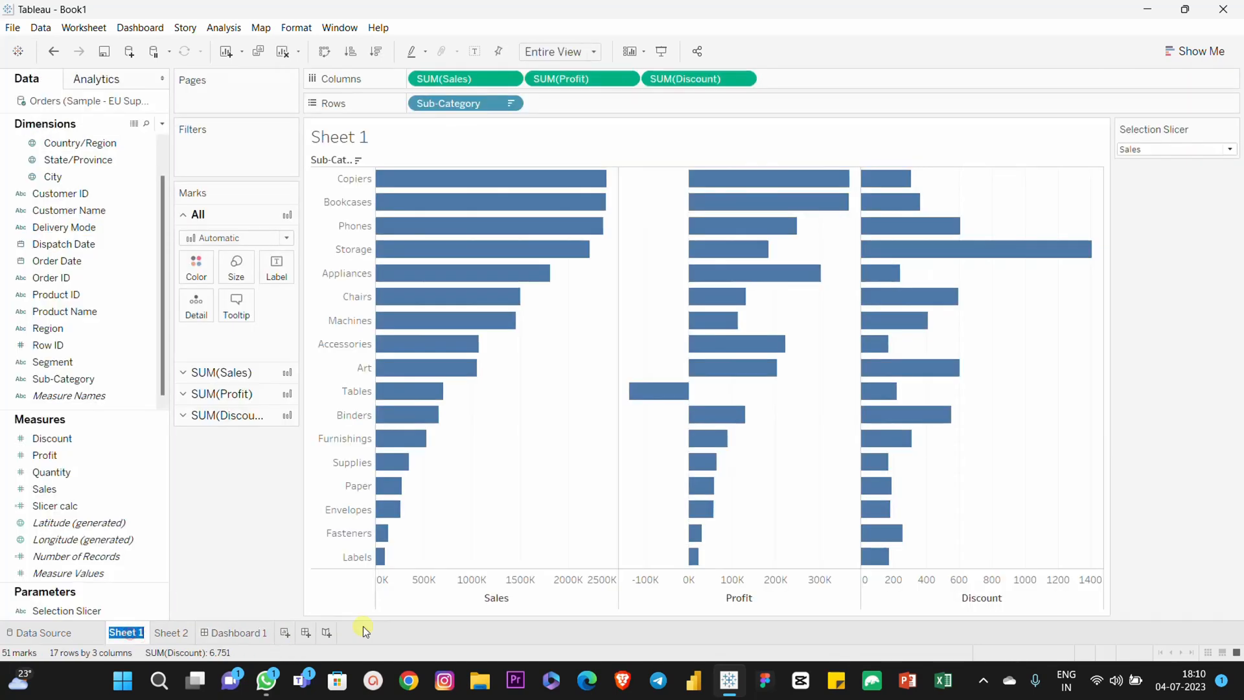
type("Bar Chart")
key("Return")
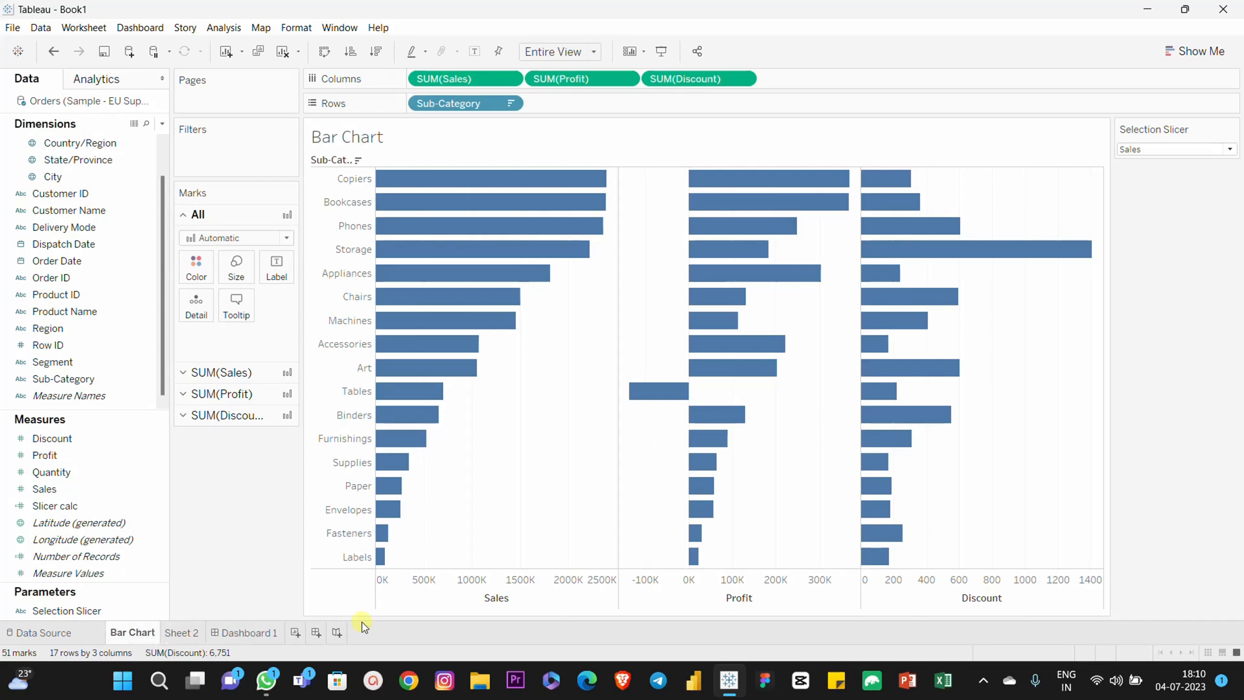
Return to Dashboard 1 and place the Bar Chart sheet on its empty canvas.
left_click(251, 635)
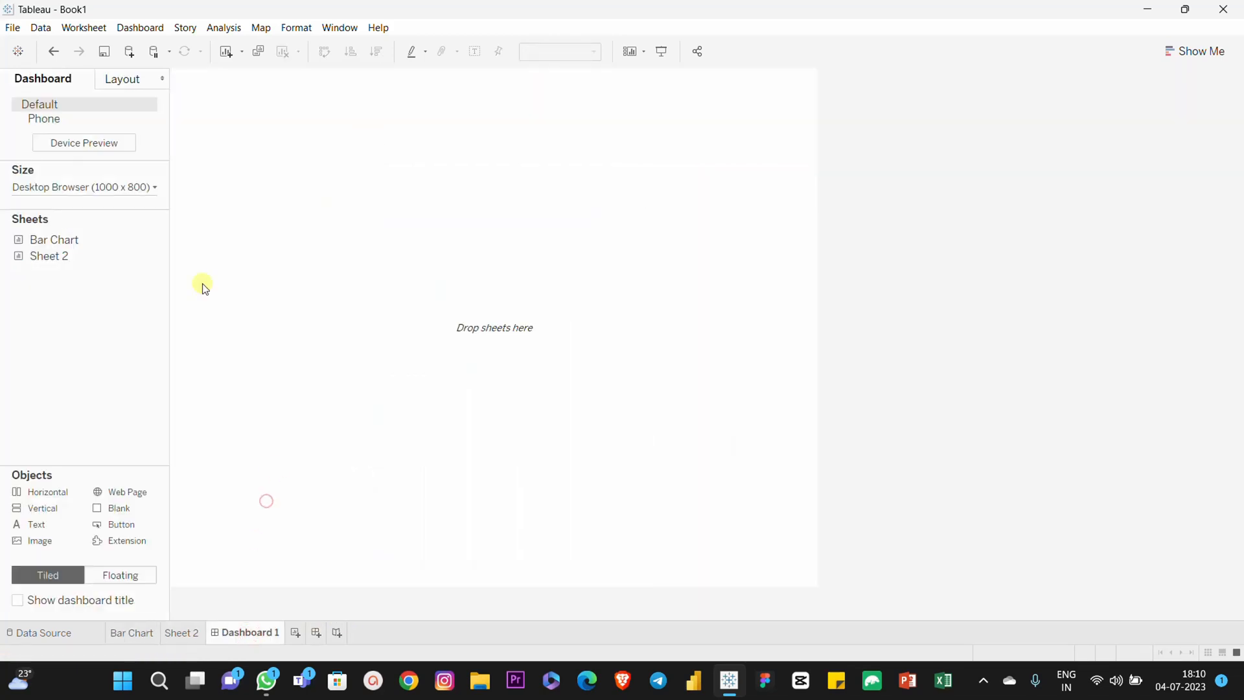
left_click_drag(46, 493, 425, 394)
left_click(52, 333)
mouse_move(52, 263)
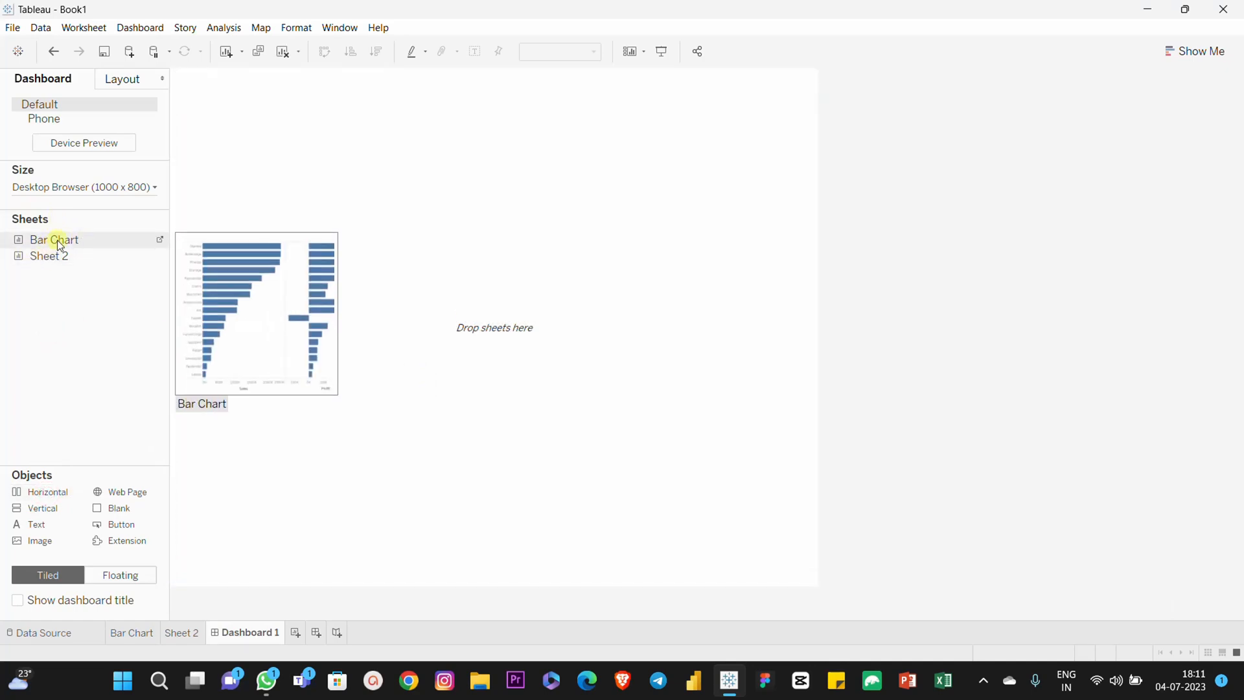
left_click_drag(55, 247, 359, 336)
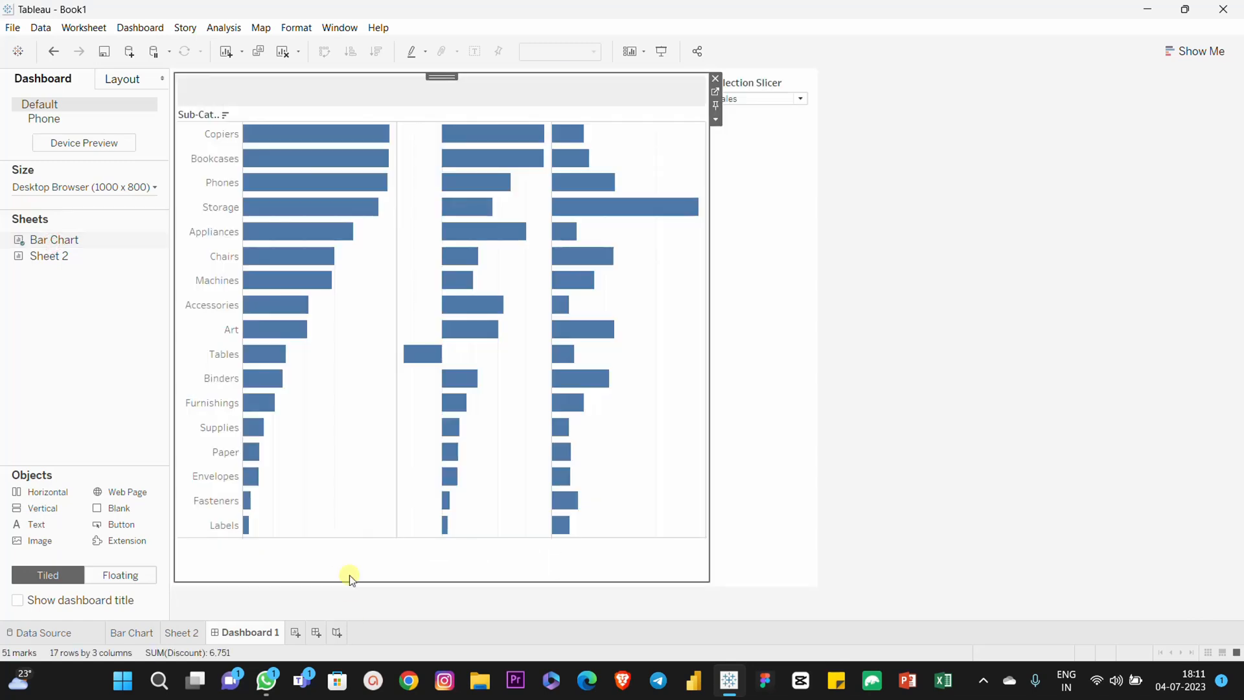
left_click(369, 601)
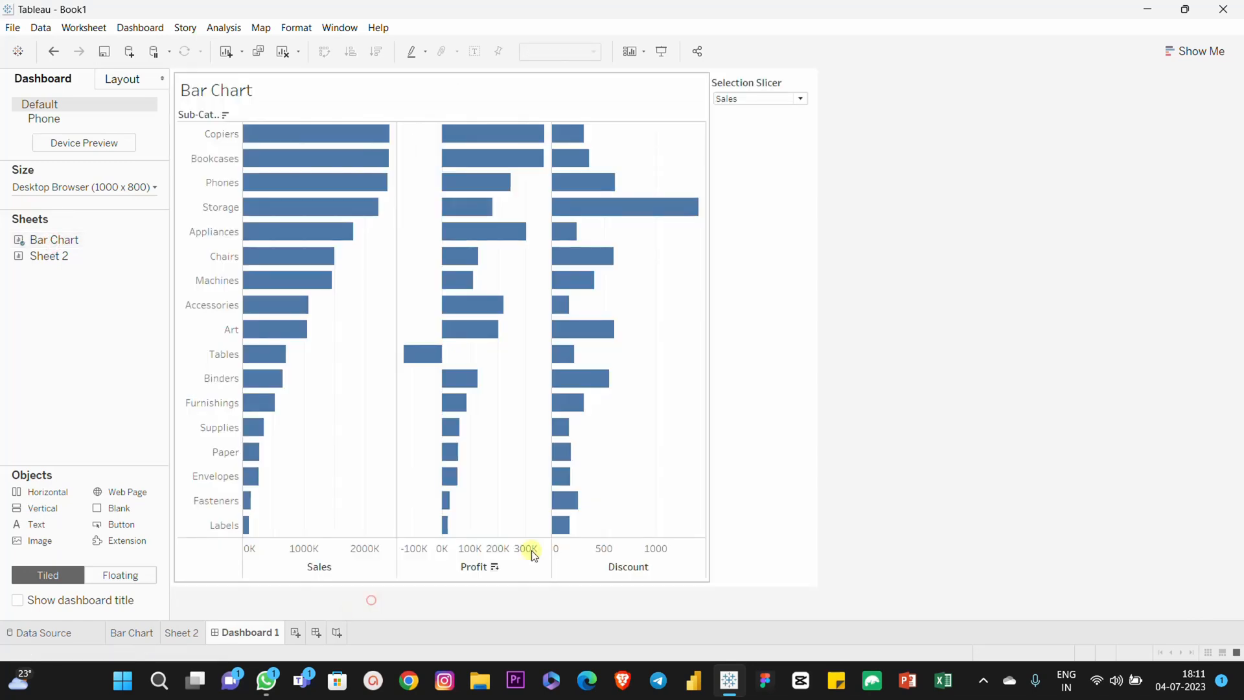
Test the chart's sorting by switching the Selection Slicer to Profit and back to Sales.
left_click(761, 97)
left_click(753, 126)
left_click(762, 98)
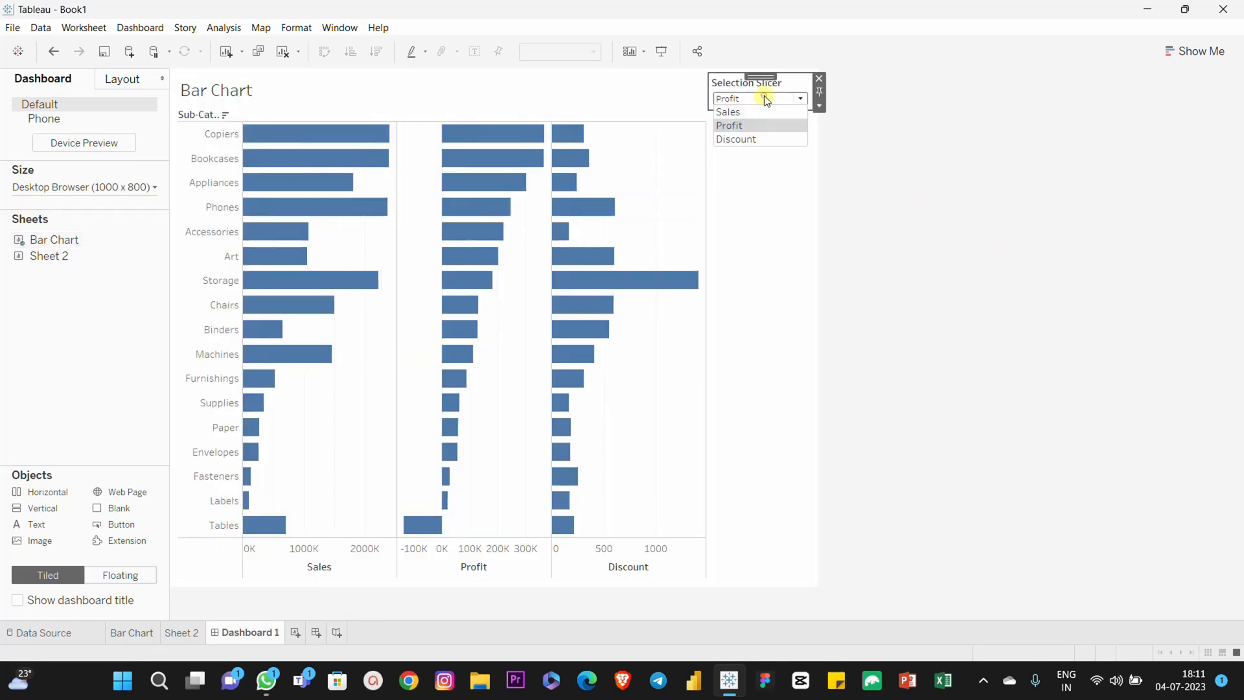
left_click(759, 112)
left_click(865, 153)
Remove the Selection Slicer from the dashboard and hide the Bar Chart title.
left_click(326, 87)
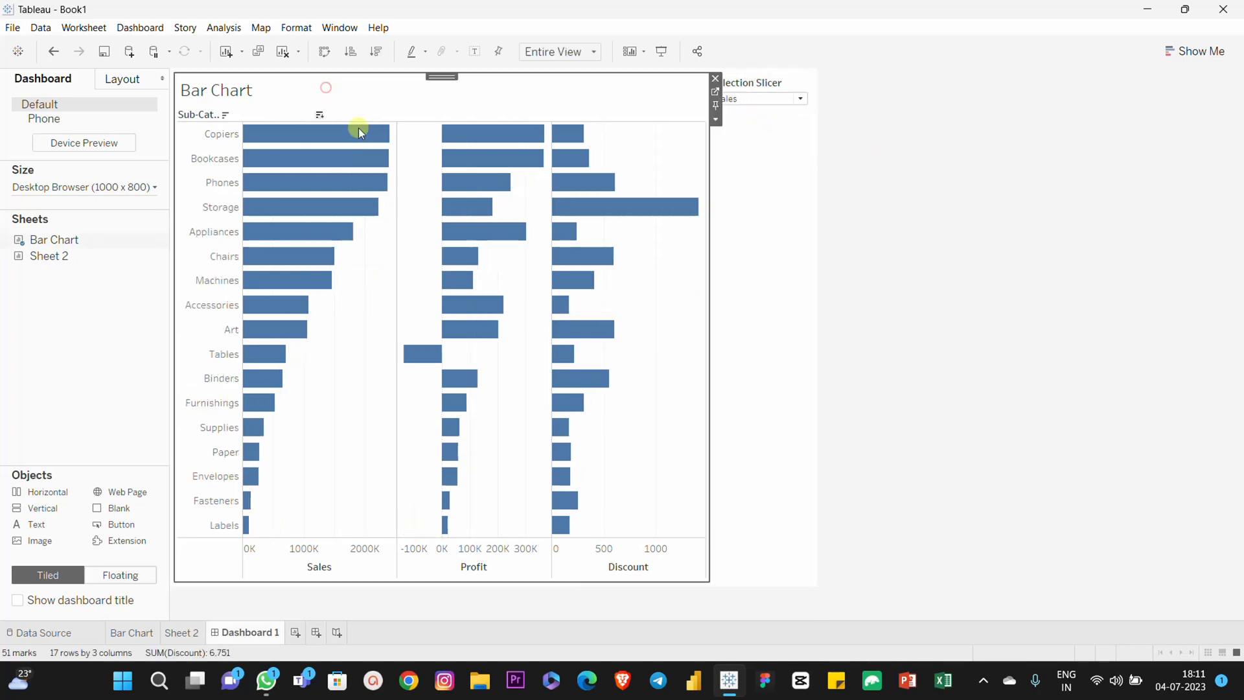
left_click(783, 75)
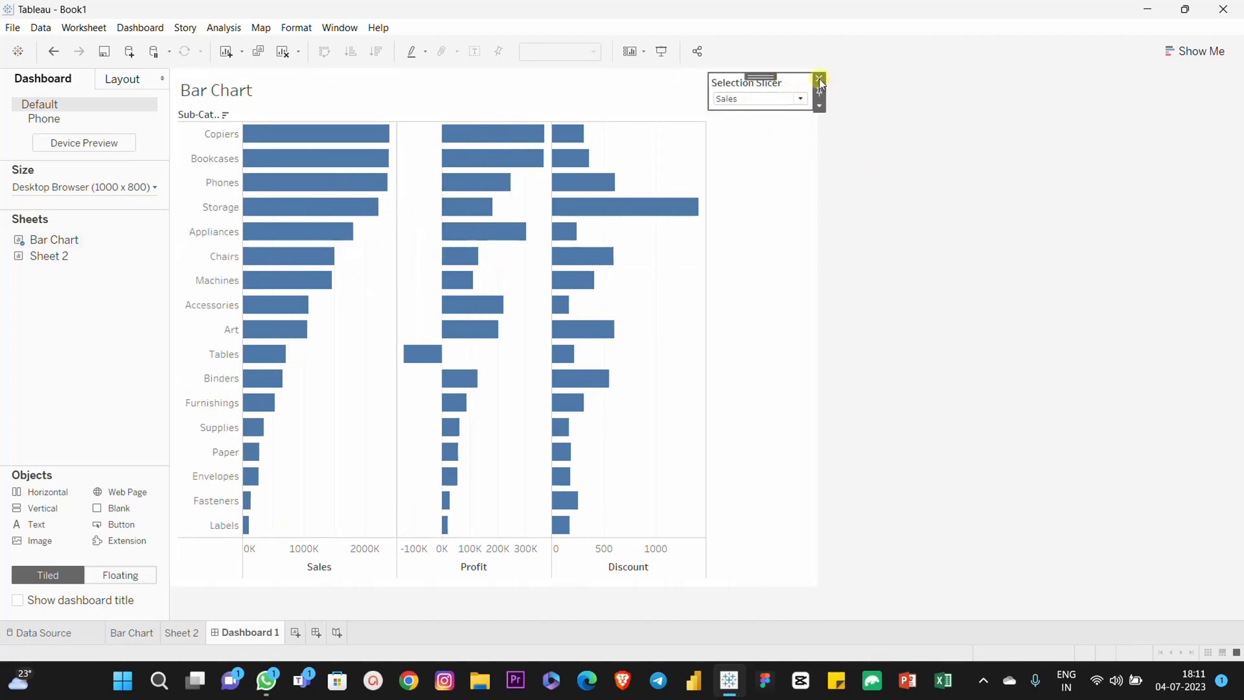
left_click(819, 79)
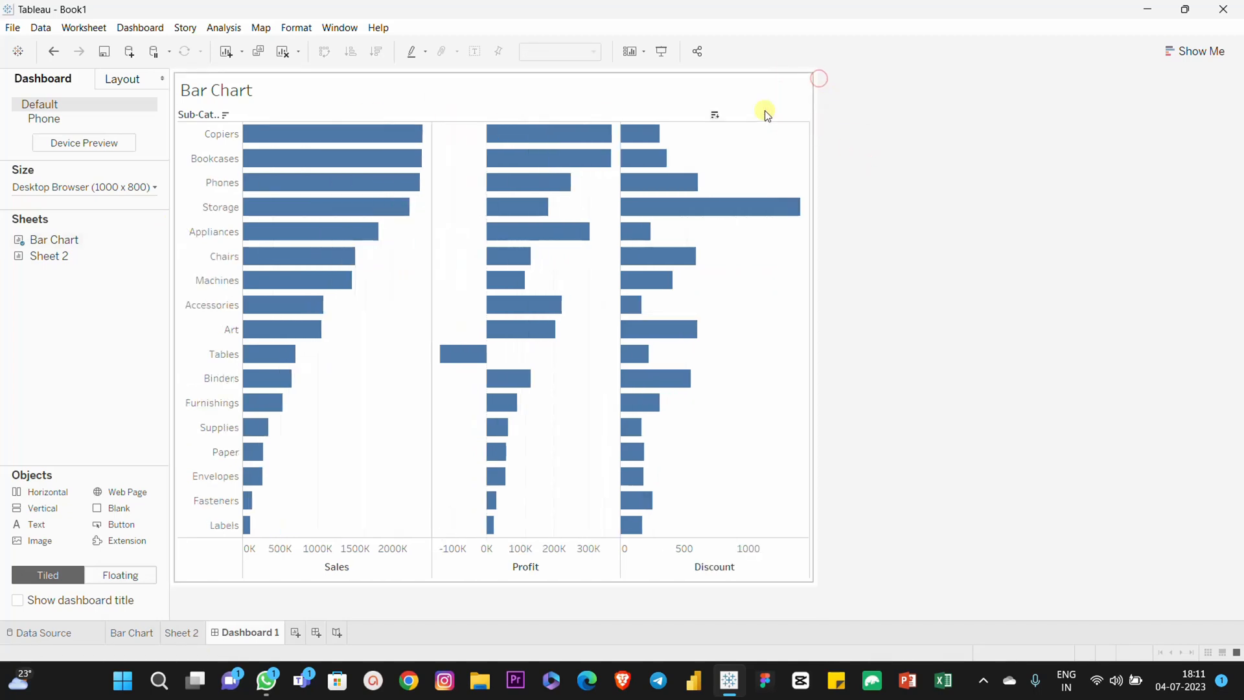
right_click(207, 94)
left_click(253, 128)
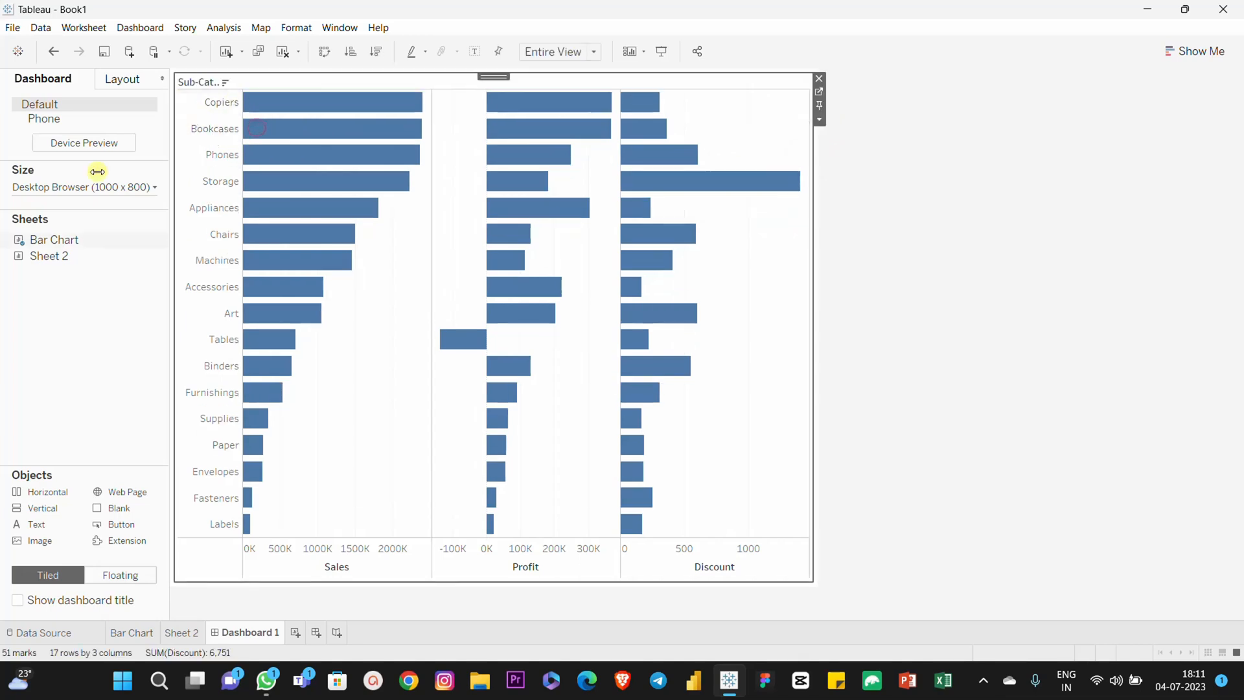
Place Sheet 2 above the bar chart on the dashboard and hide its title.
mouse_move(53, 258)
left_click_drag(56, 261, 336, 137)
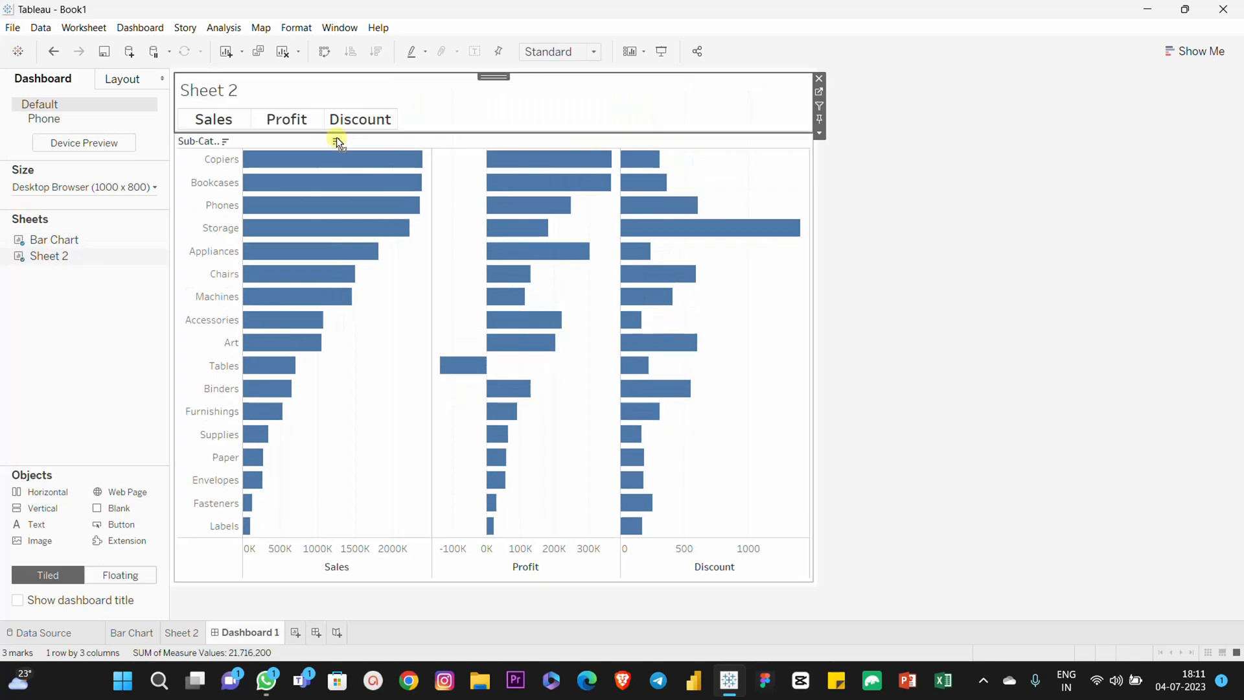
right_click(224, 91)
left_click(278, 131)
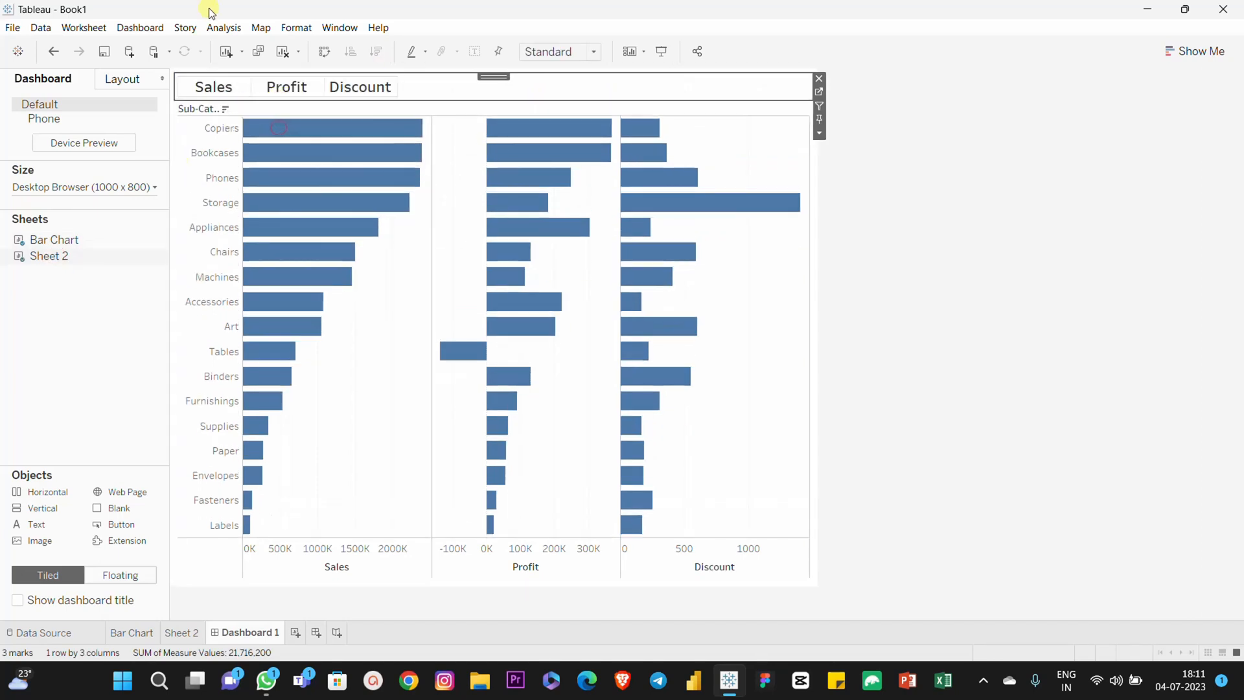
Set the fit of Sheet 2 on the dashboard to Entire View.
left_click(820, 135)
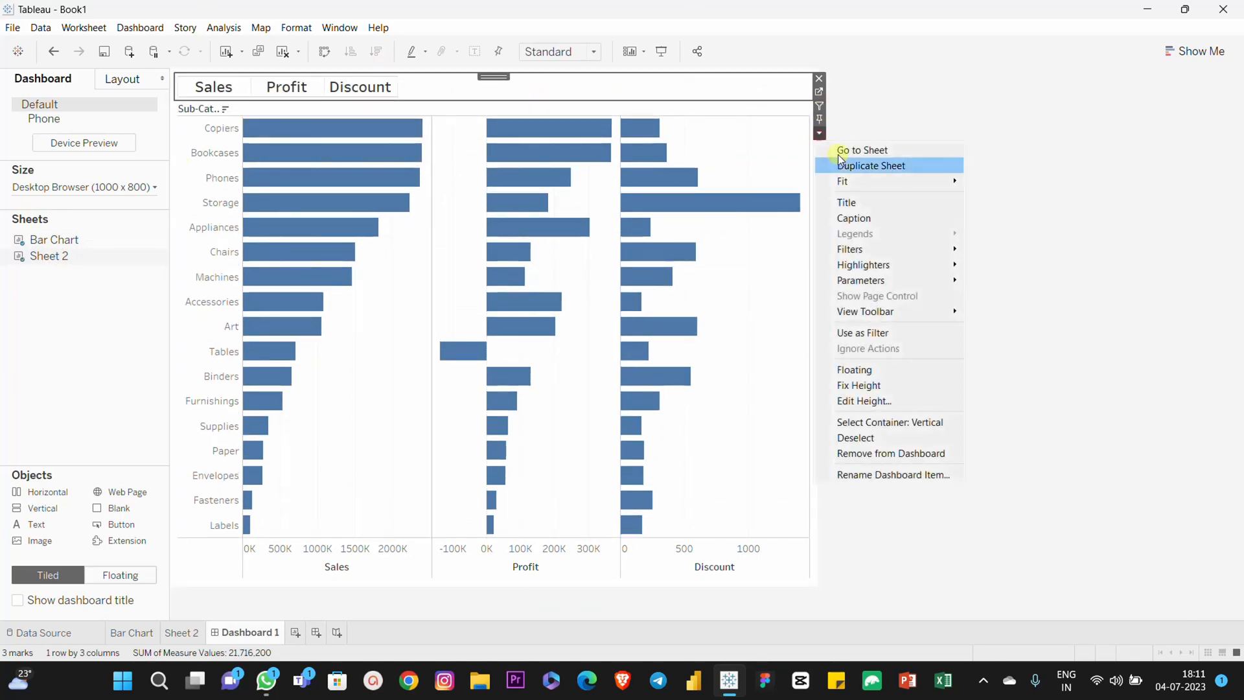
mouse_move(839, 178)
left_click(1008, 230)
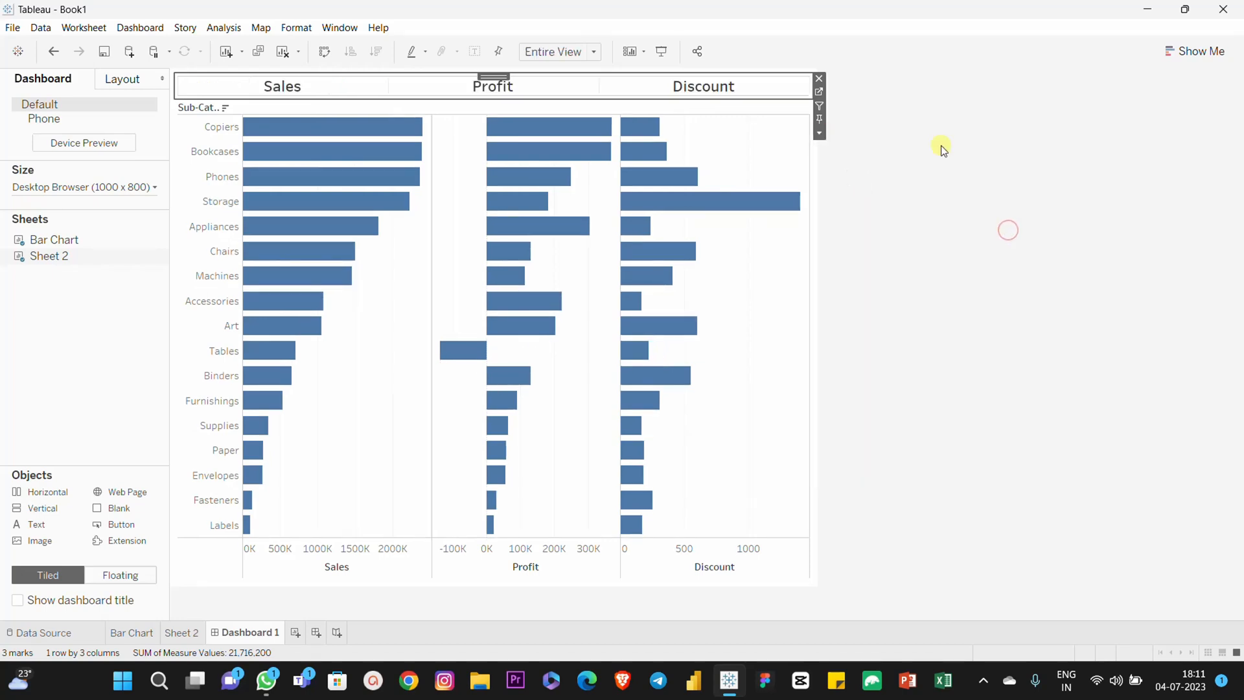
left_click(889, 145)
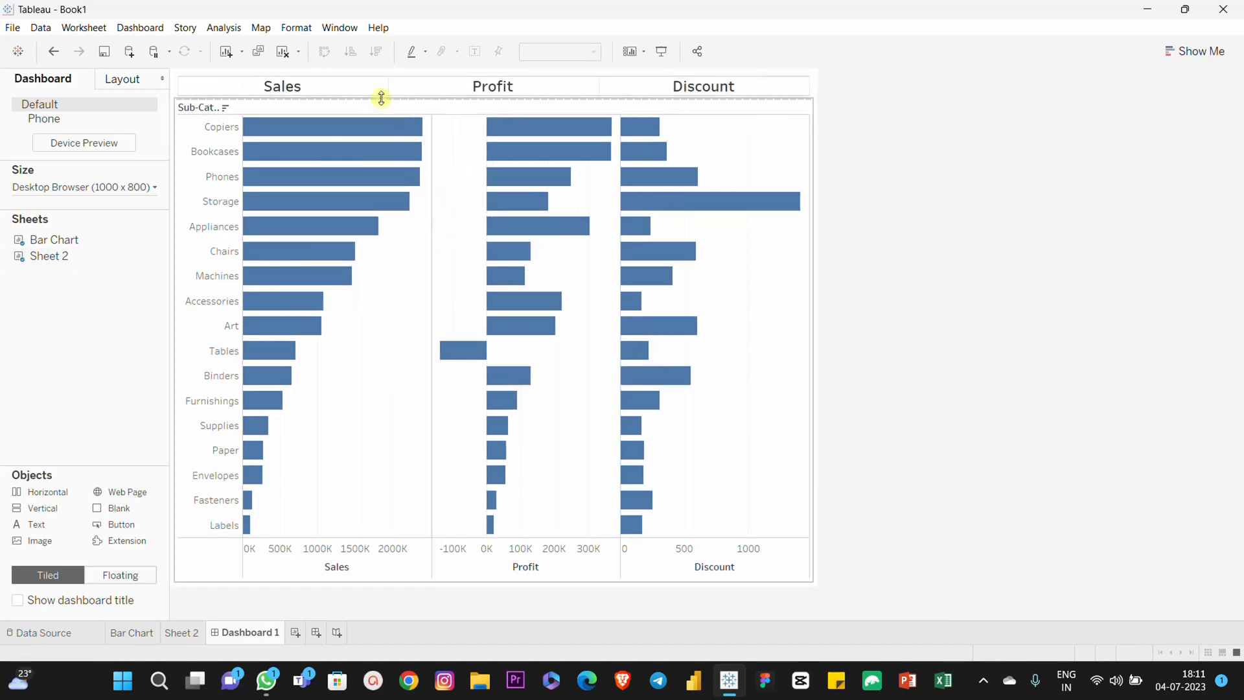
Increase the height of the Sales, Profit and Discount label strip and hide the bar chart's field labels for rows.
left_click_drag(381, 98, 379, 132)
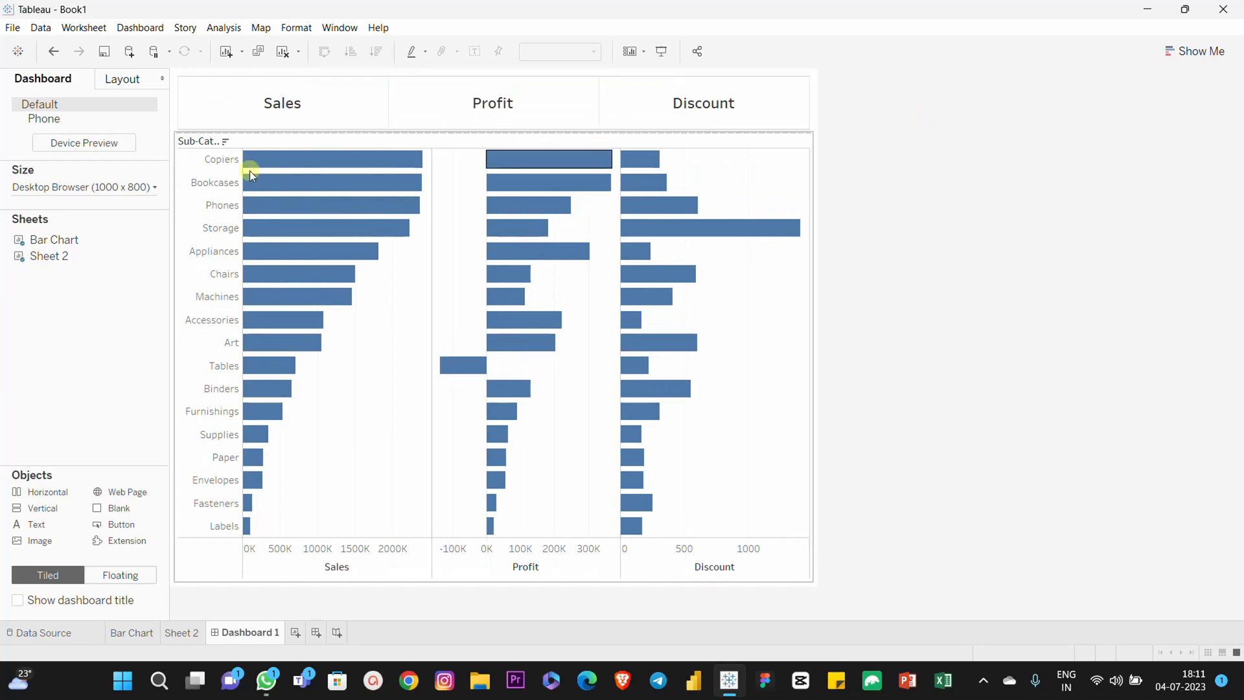
right_click(186, 141)
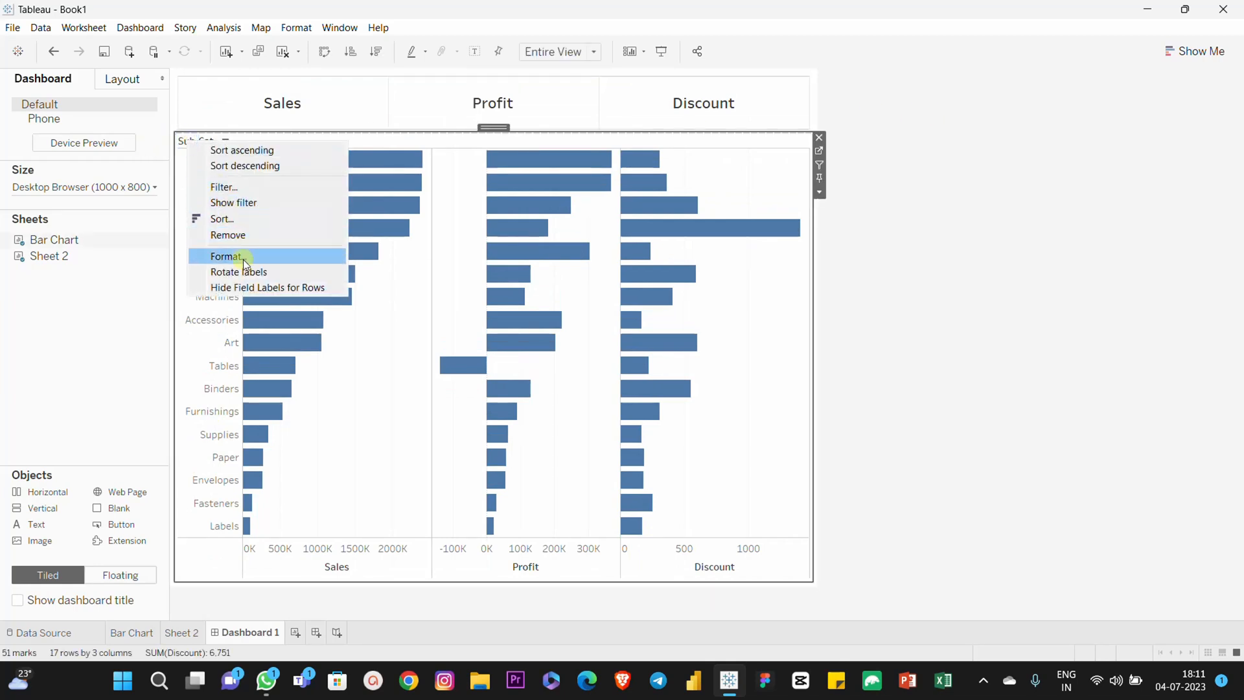
left_click(251, 287)
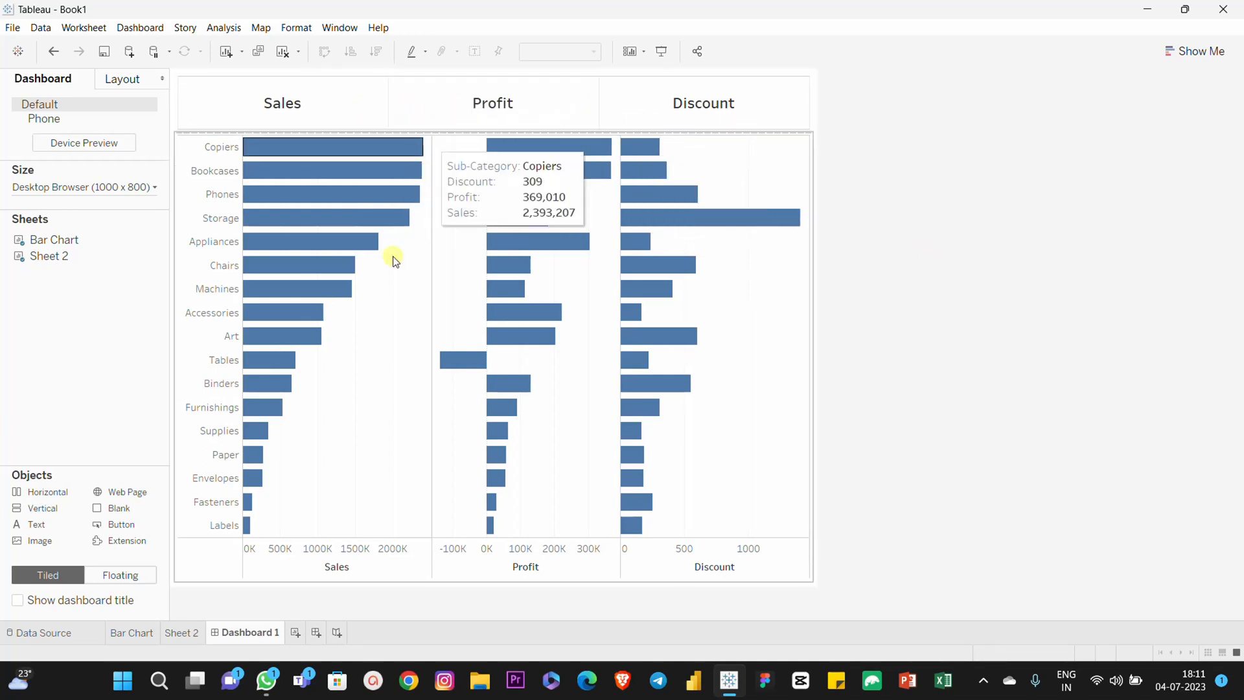
Add an empty-text field "" to Sheet 2's columns and move it to the rows, ahead of the Sales, Profit and Discount labels.
left_click(185, 633)
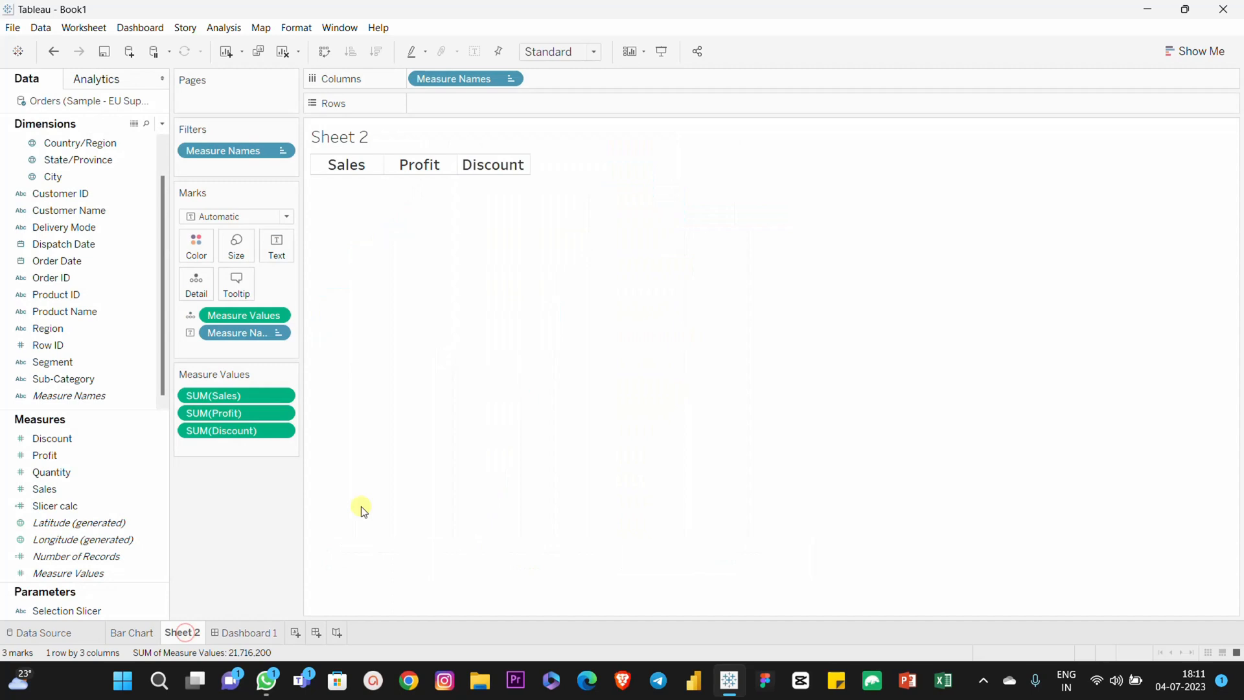
double_click(565, 76)
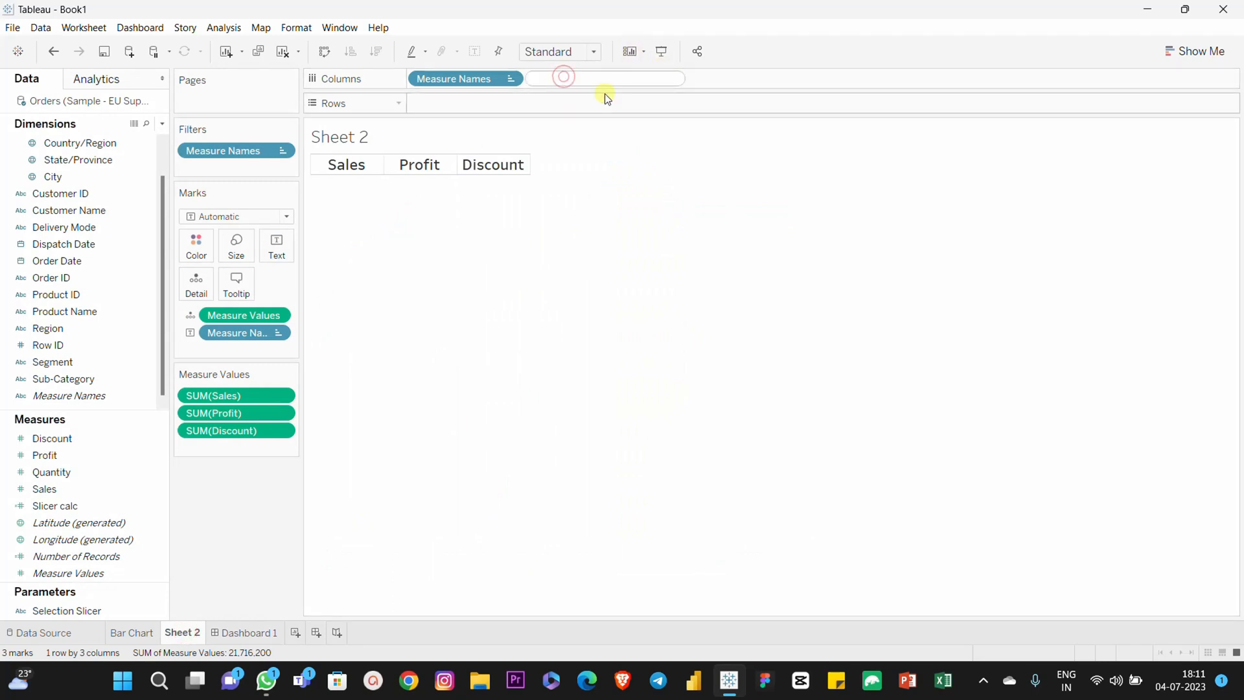
type("\"\"")
key("Return")
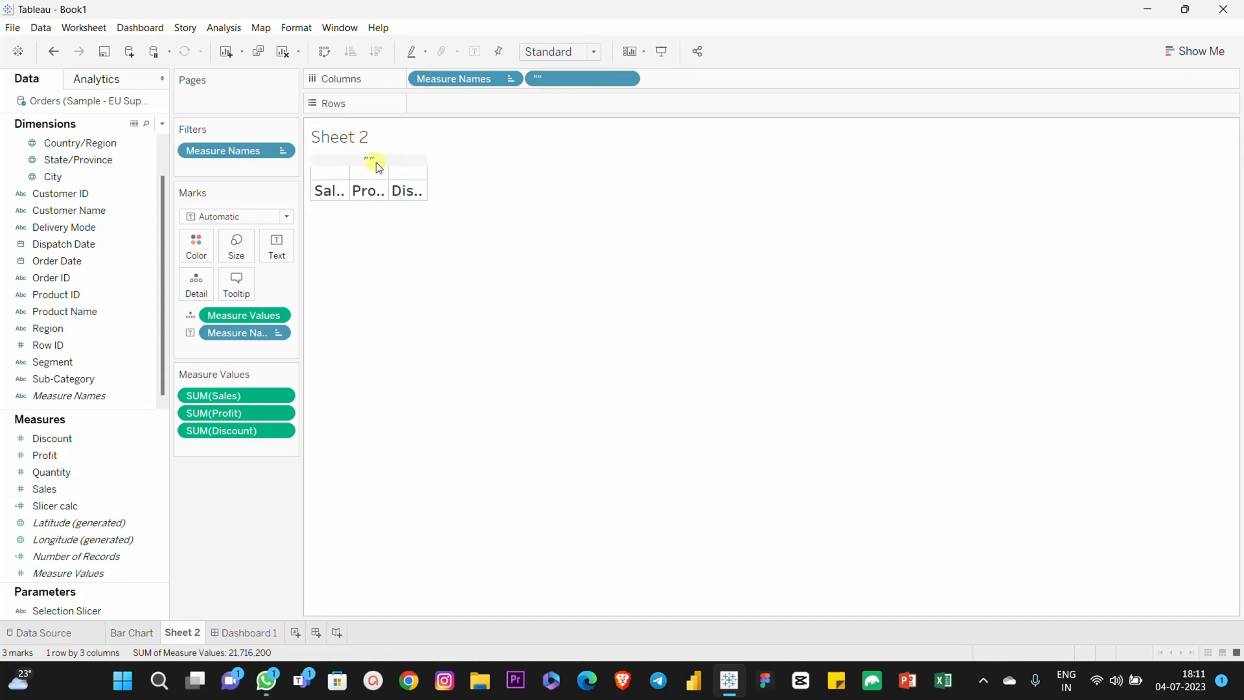
left_click_drag(370, 166, 466, 103)
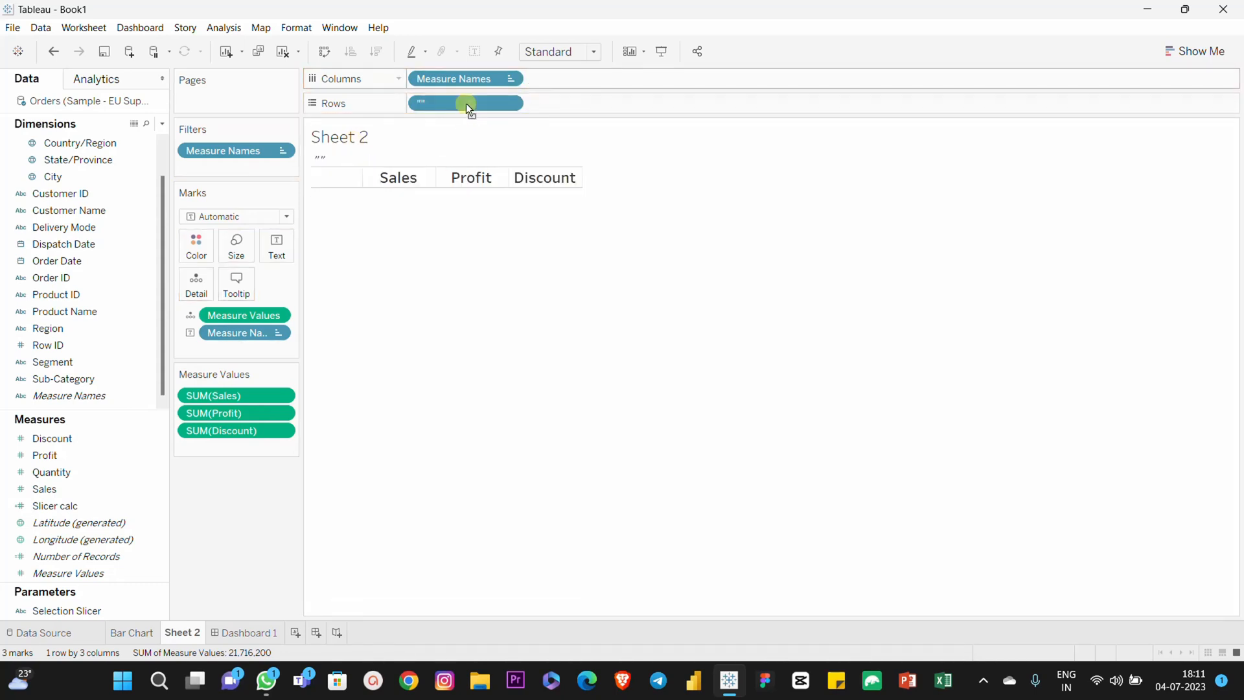
Format Sheet 2's borders from the blank row header, setting the column Total pane border to None.
left_click(352, 178)
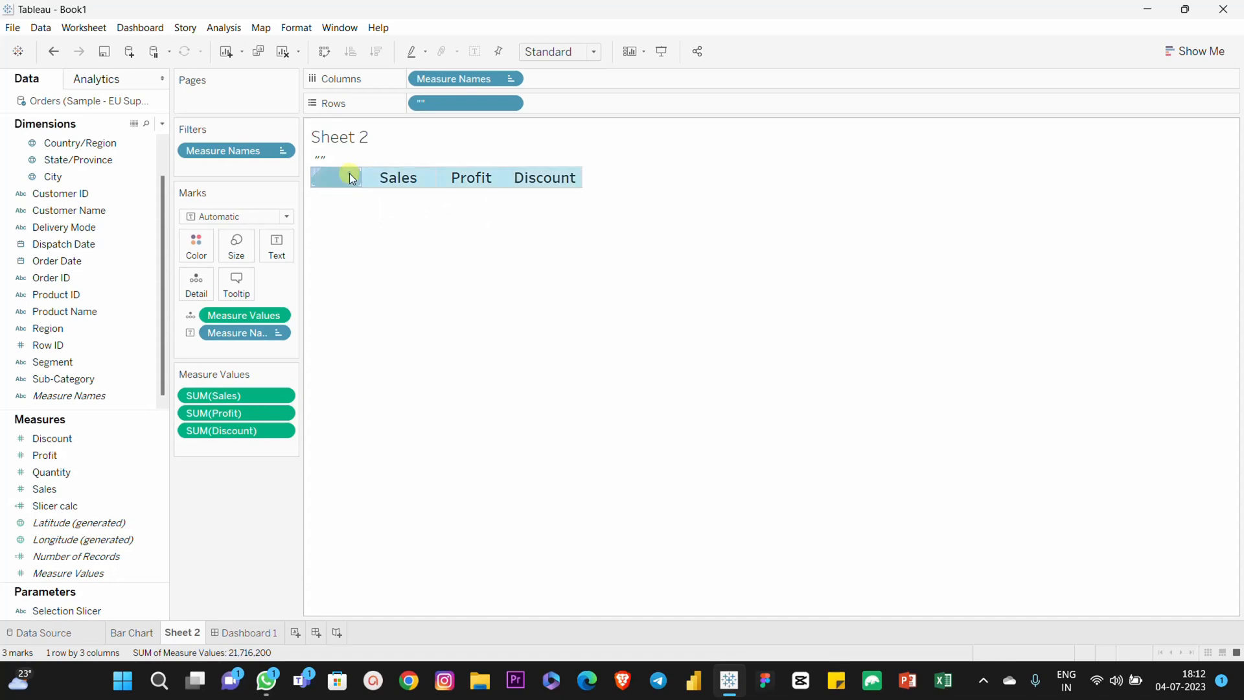
right_click(352, 178)
left_click(428, 239)
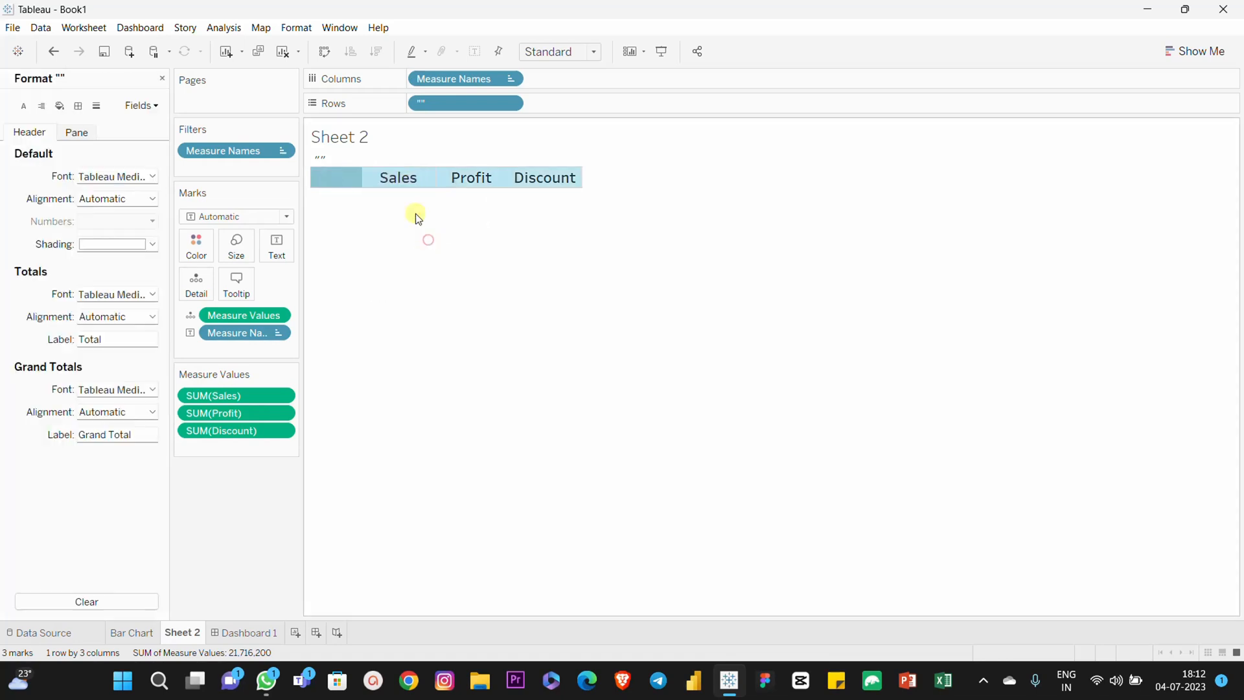
left_click(79, 106)
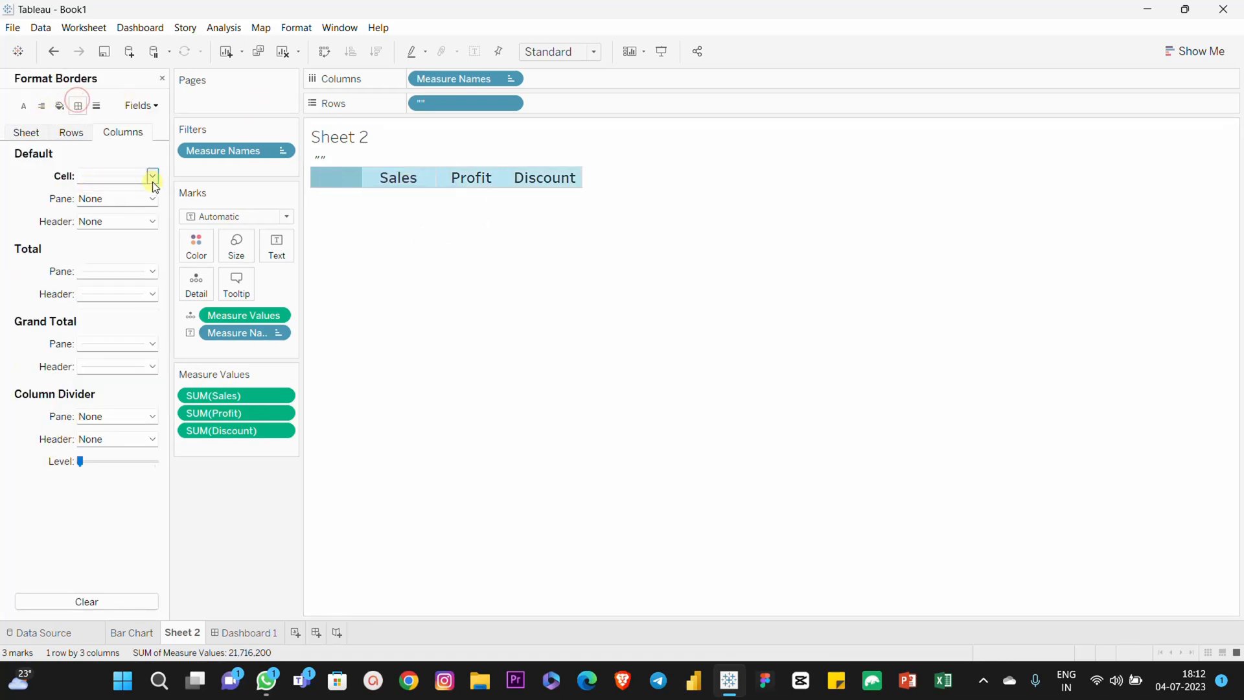
left_click(146, 283)
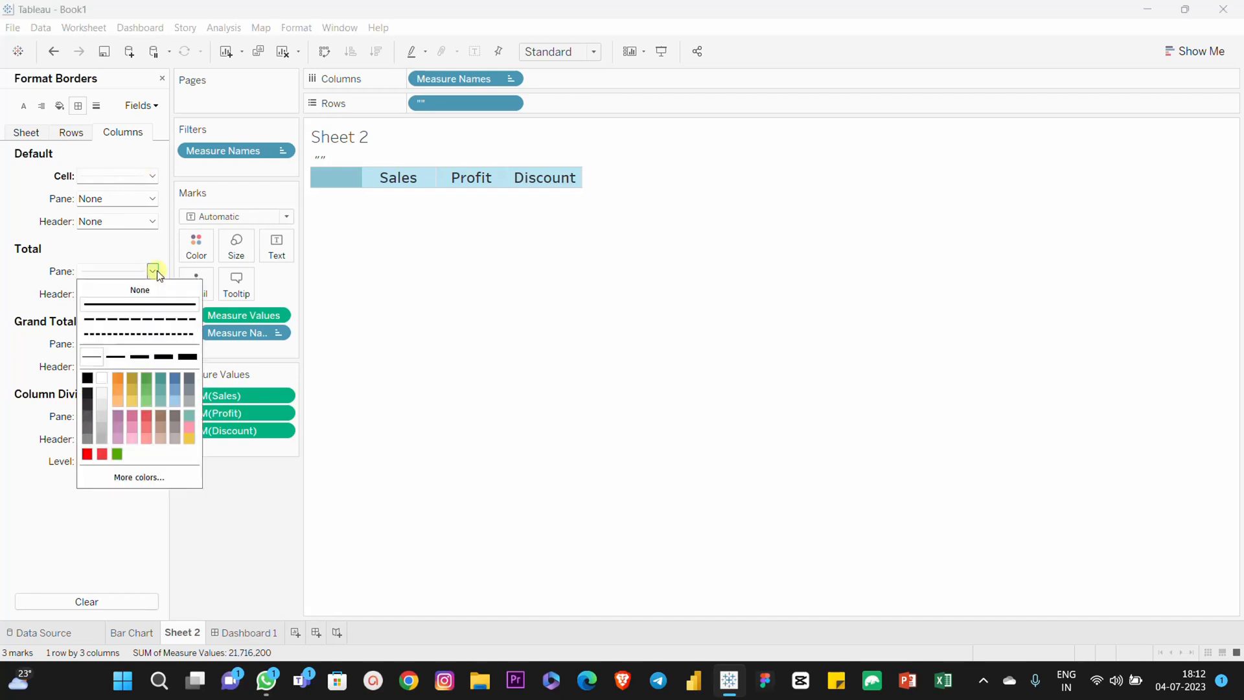
left_click(147, 288)
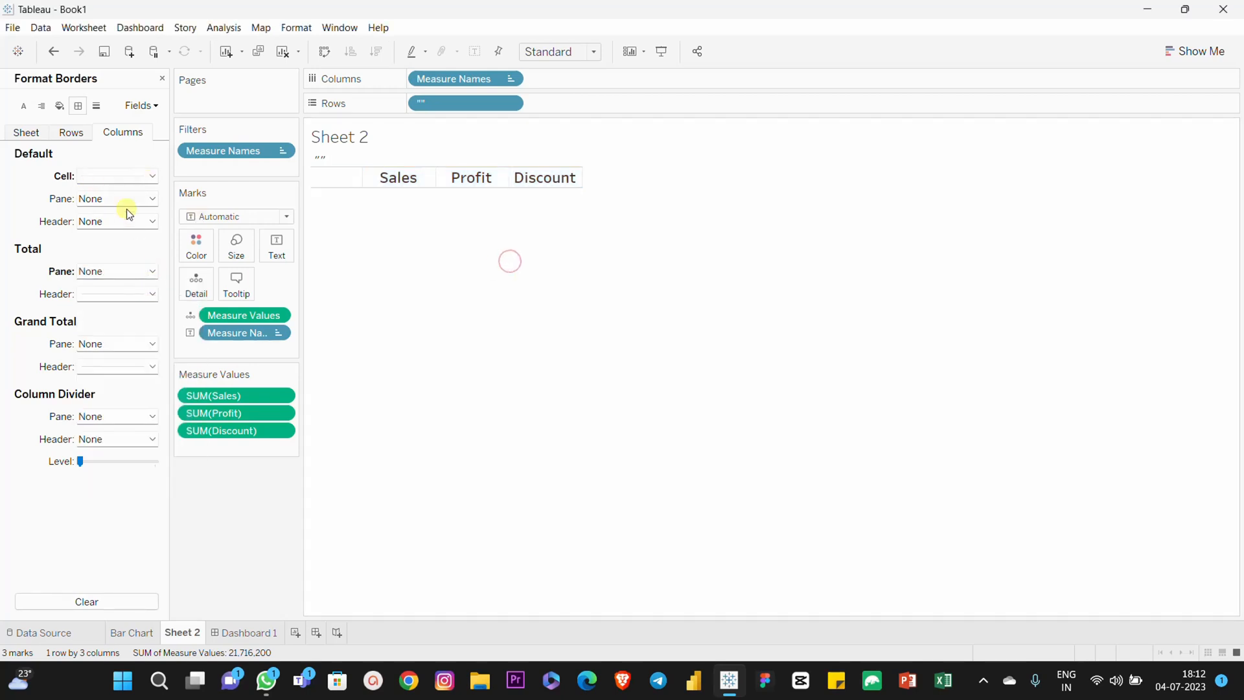
Set the Total pane border to None for the whole of Sheet 2.
left_click(344, 176)
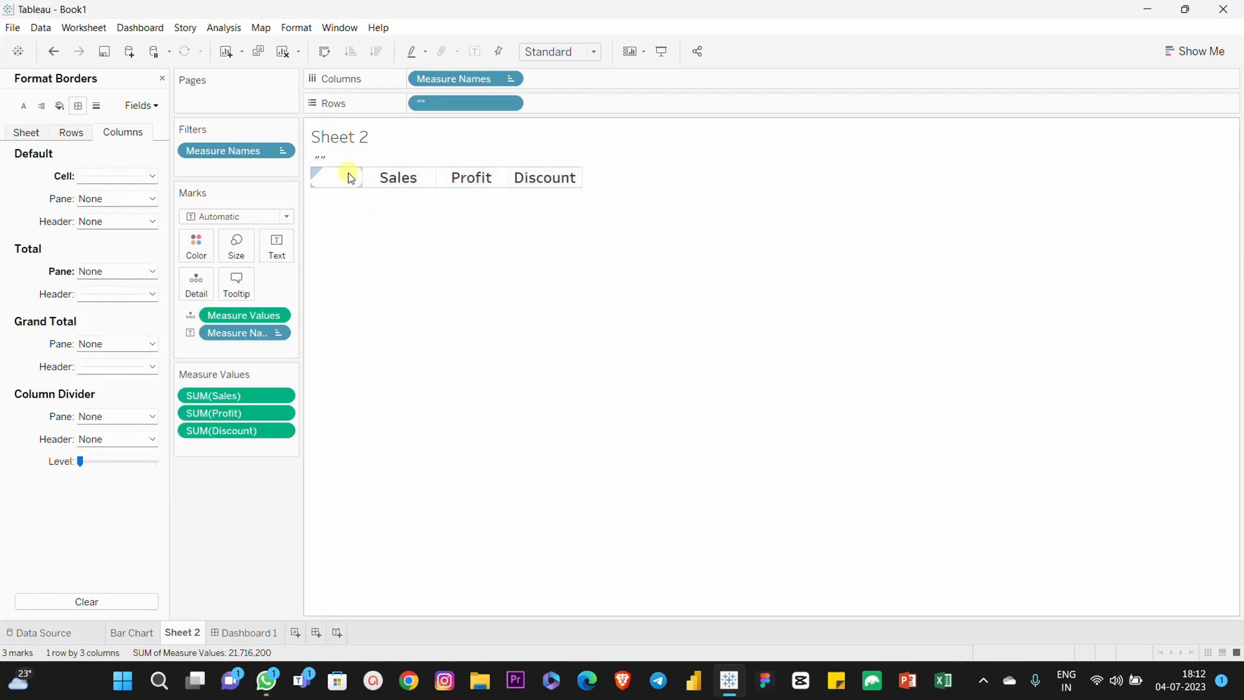
left_click(73, 133)
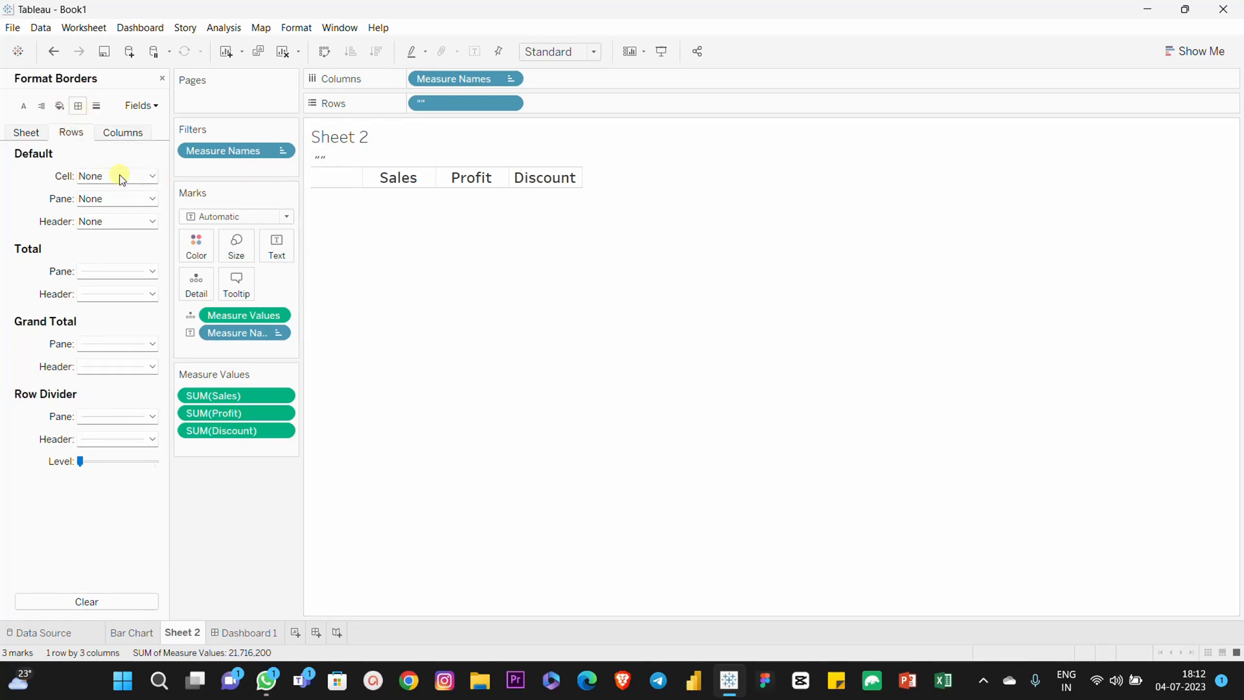
left_click(27, 132)
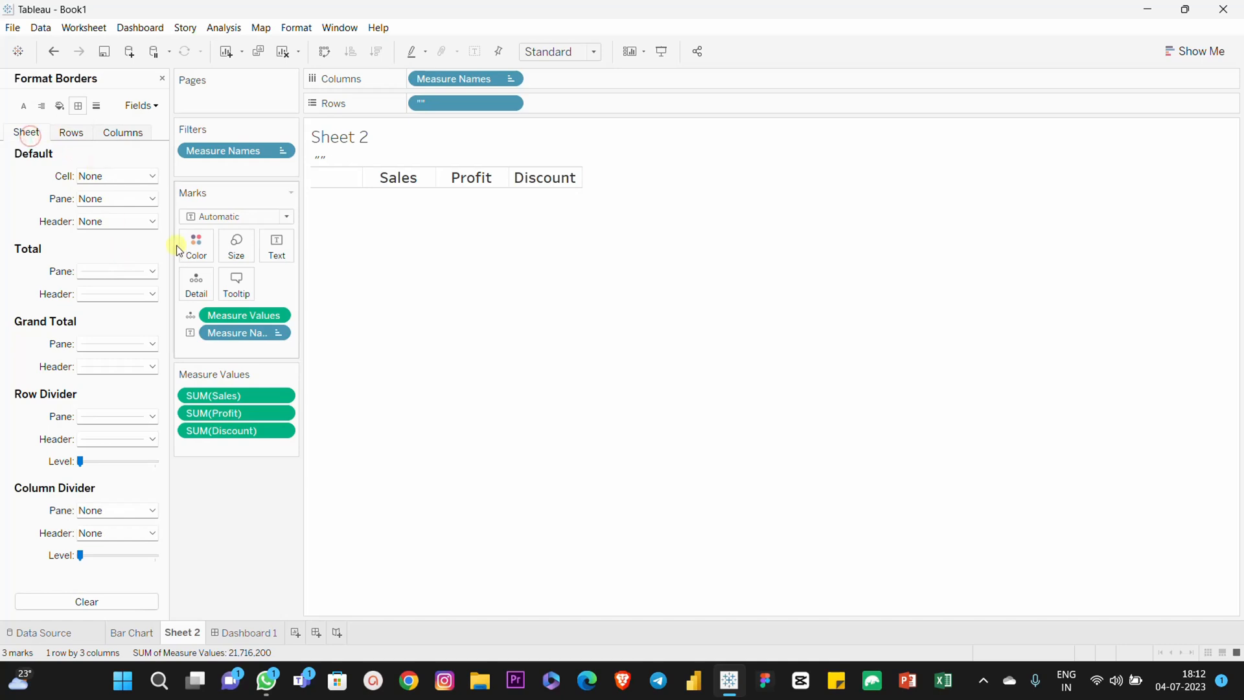
left_click(148, 270)
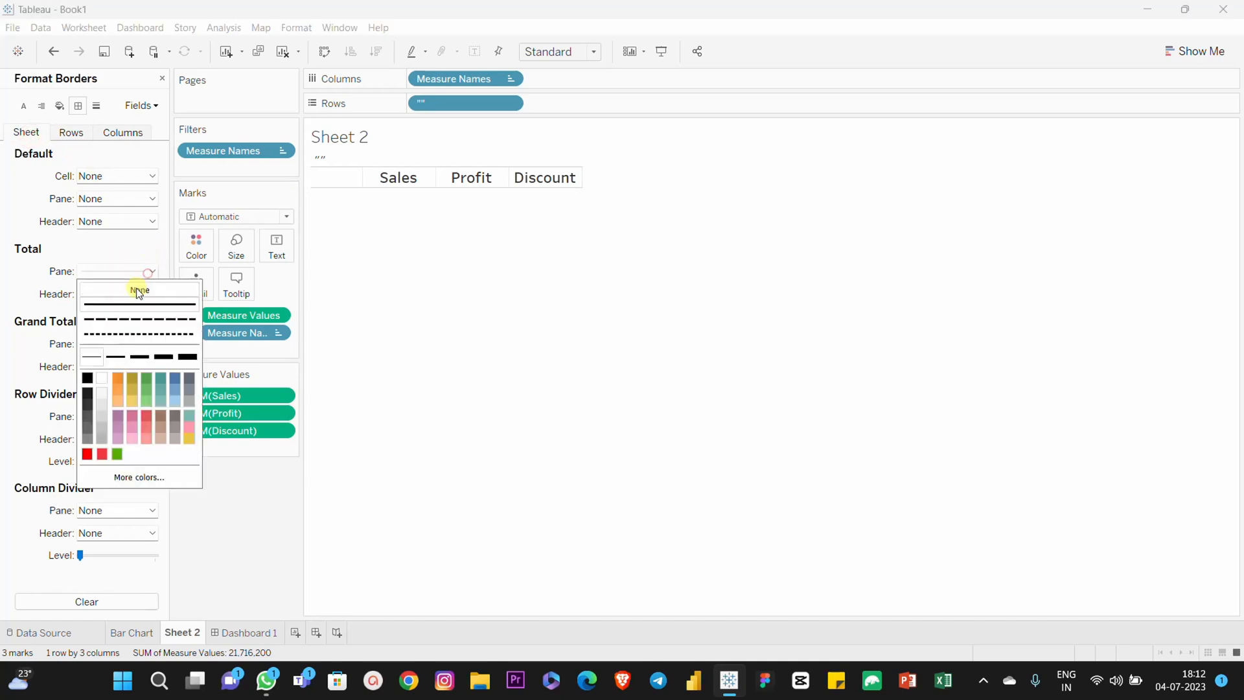
Try None for the default column cell border on Sheet 2, and restore a light grey line.
left_click(123, 132)
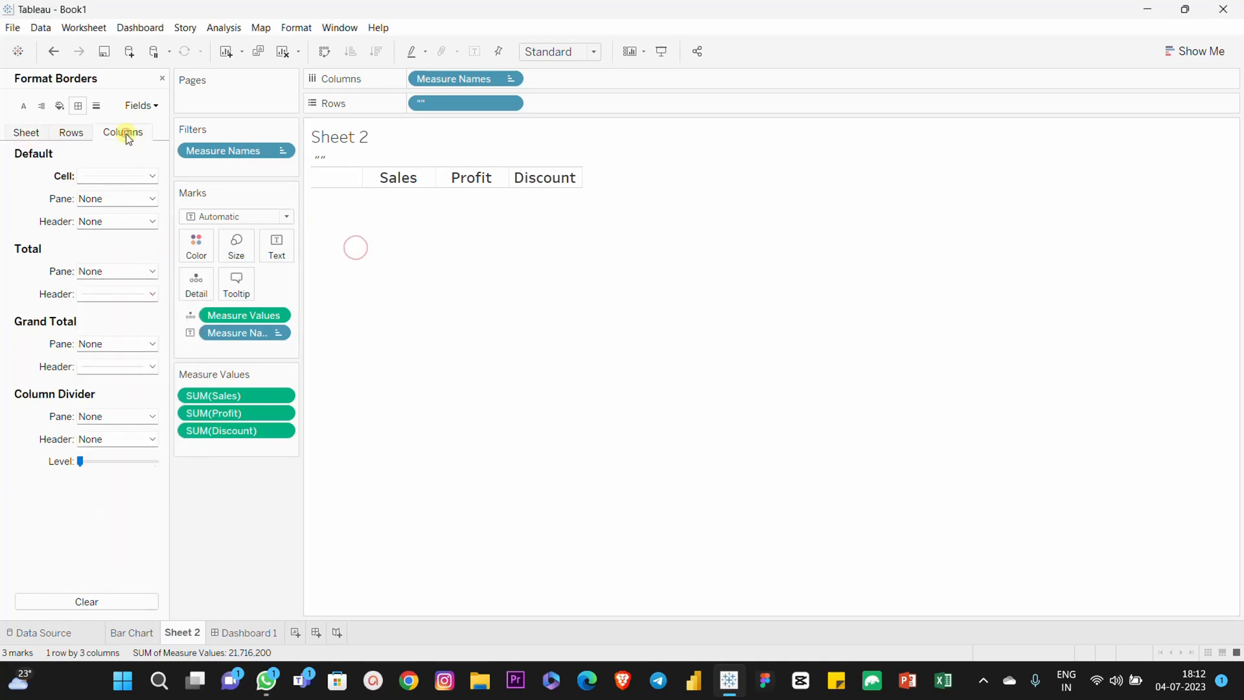
left_click(149, 175)
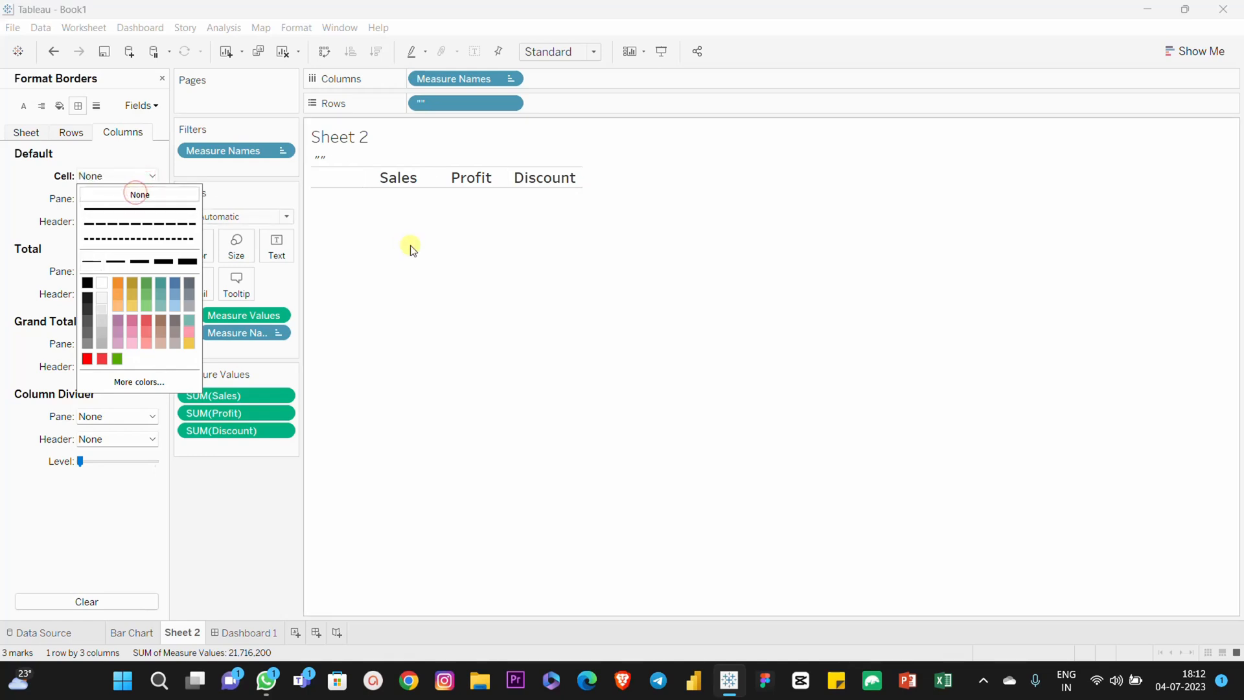
left_click(103, 320)
left_click(344, 203)
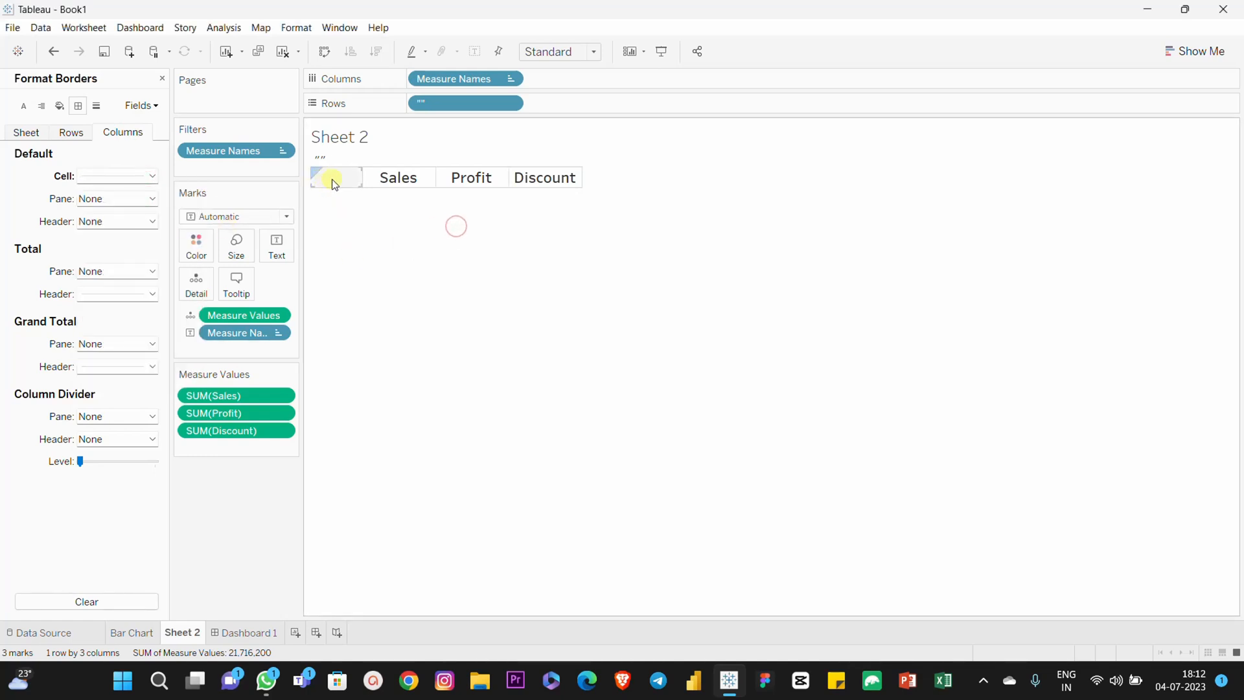
Set the column Total header border on Sheet 2 to None.
left_click(149, 295)
left_click(140, 312)
left_click(438, 261)
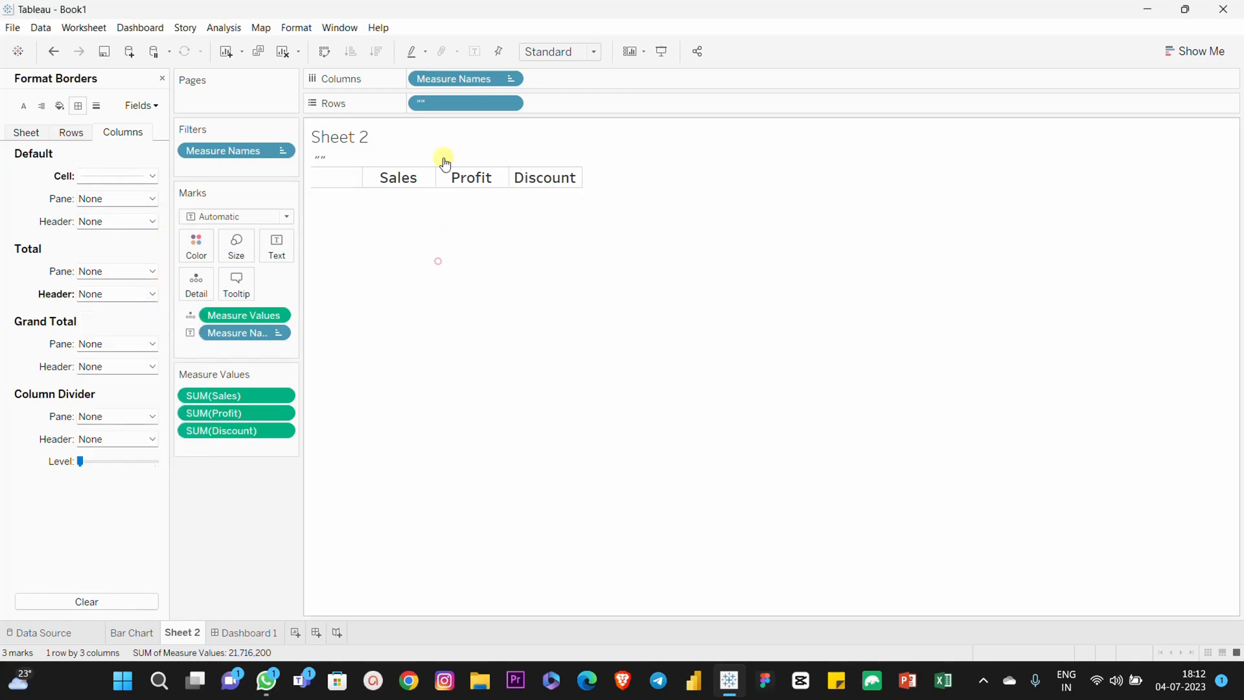
Check the blank field's formatting, retry None for the column cell border, and return it to the grey line.
right_click(434, 105)
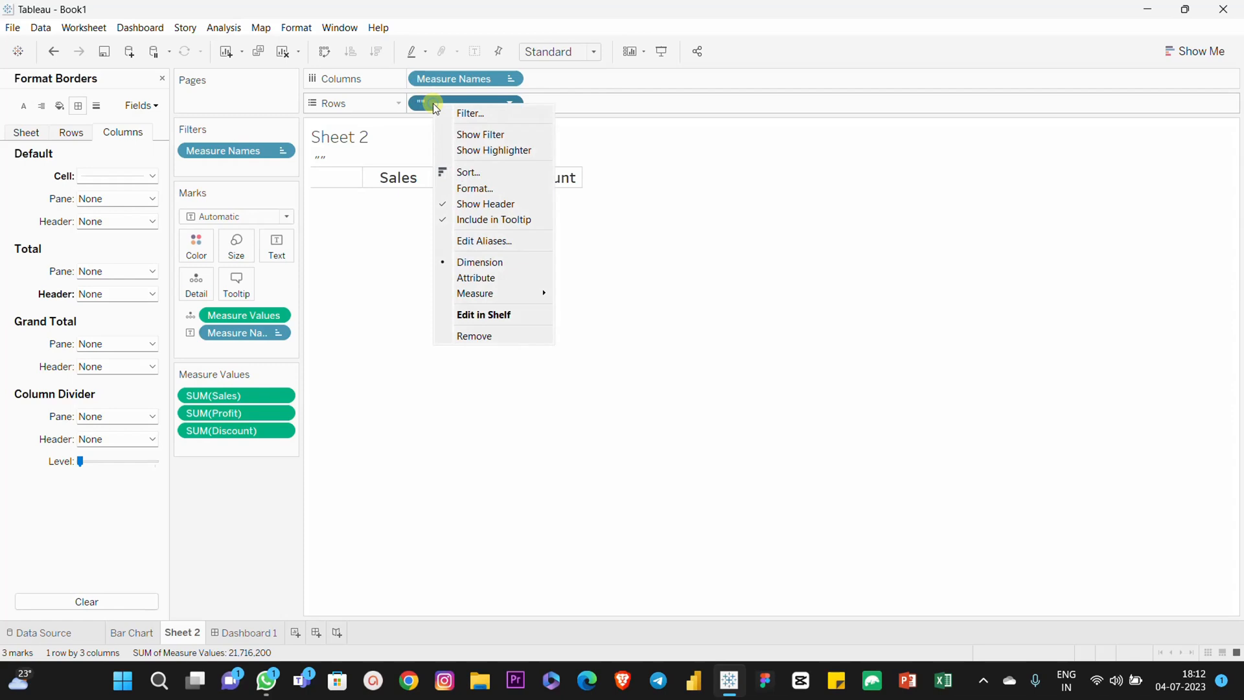
left_click(395, 270)
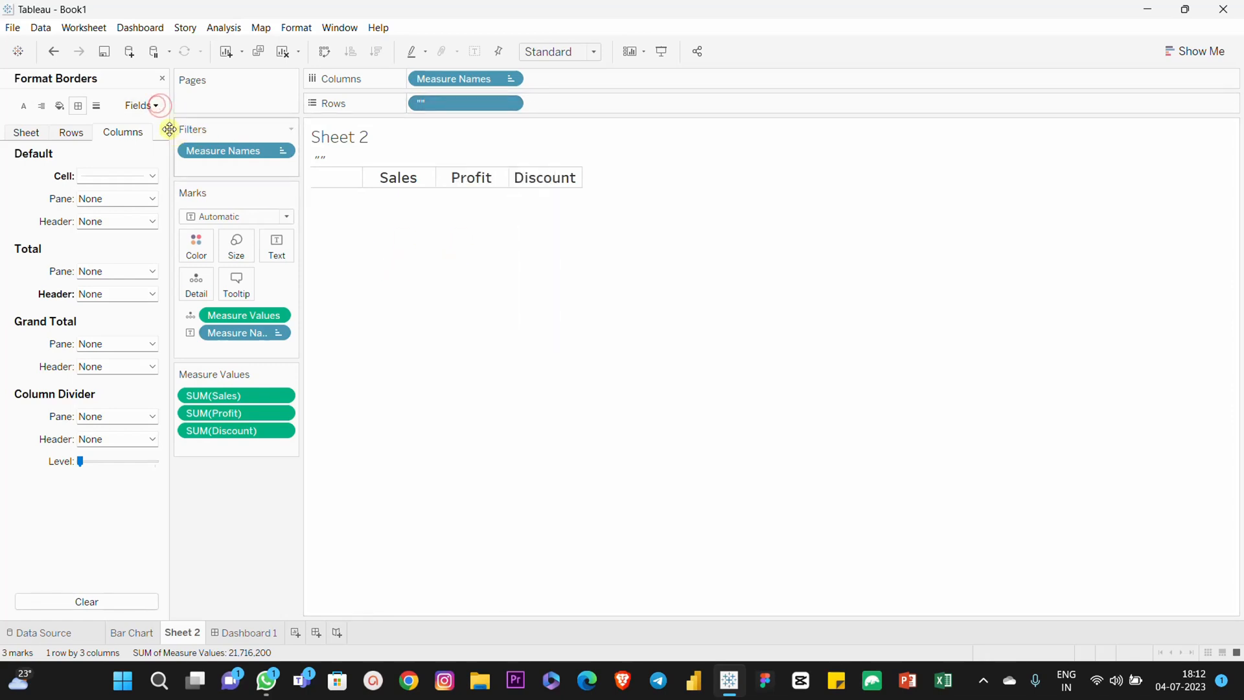
left_click(151, 107)
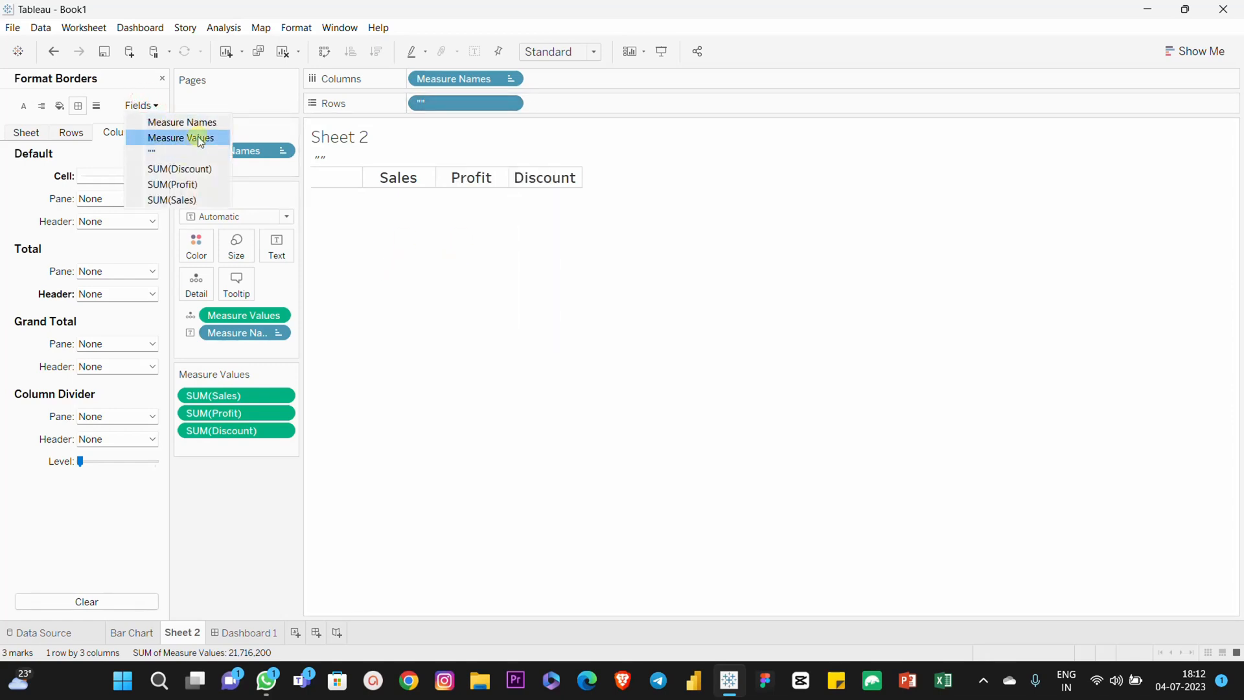
left_click(185, 152)
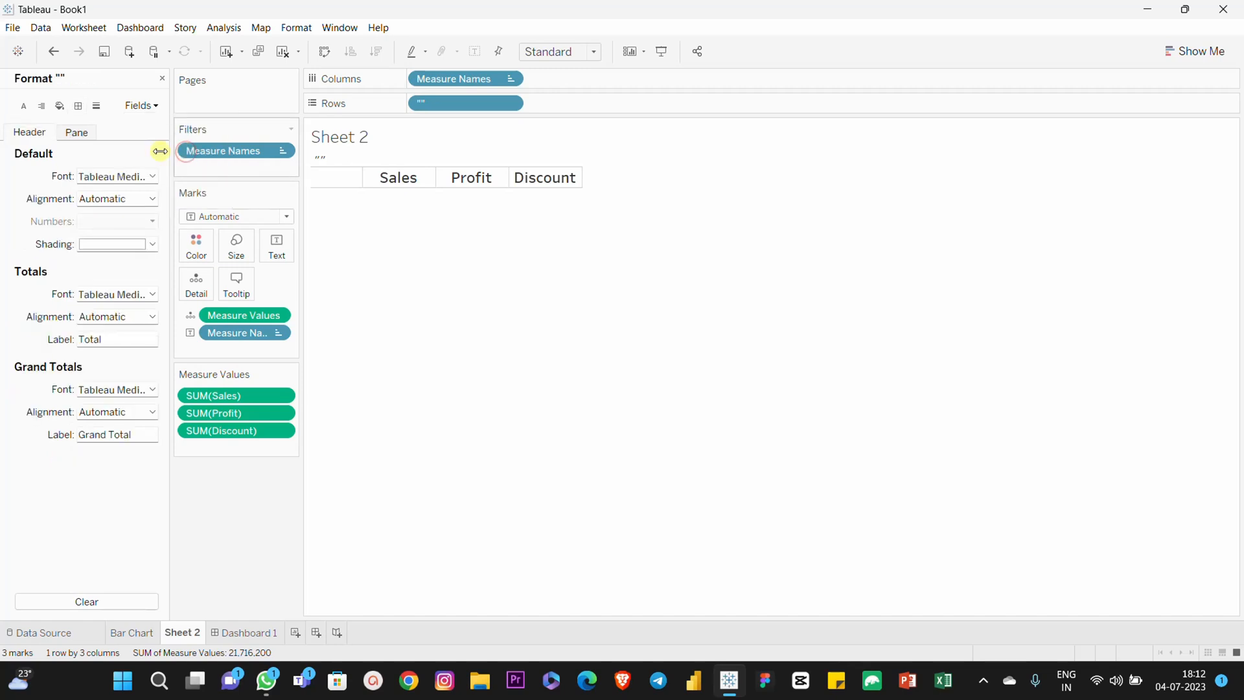
left_click(79, 107)
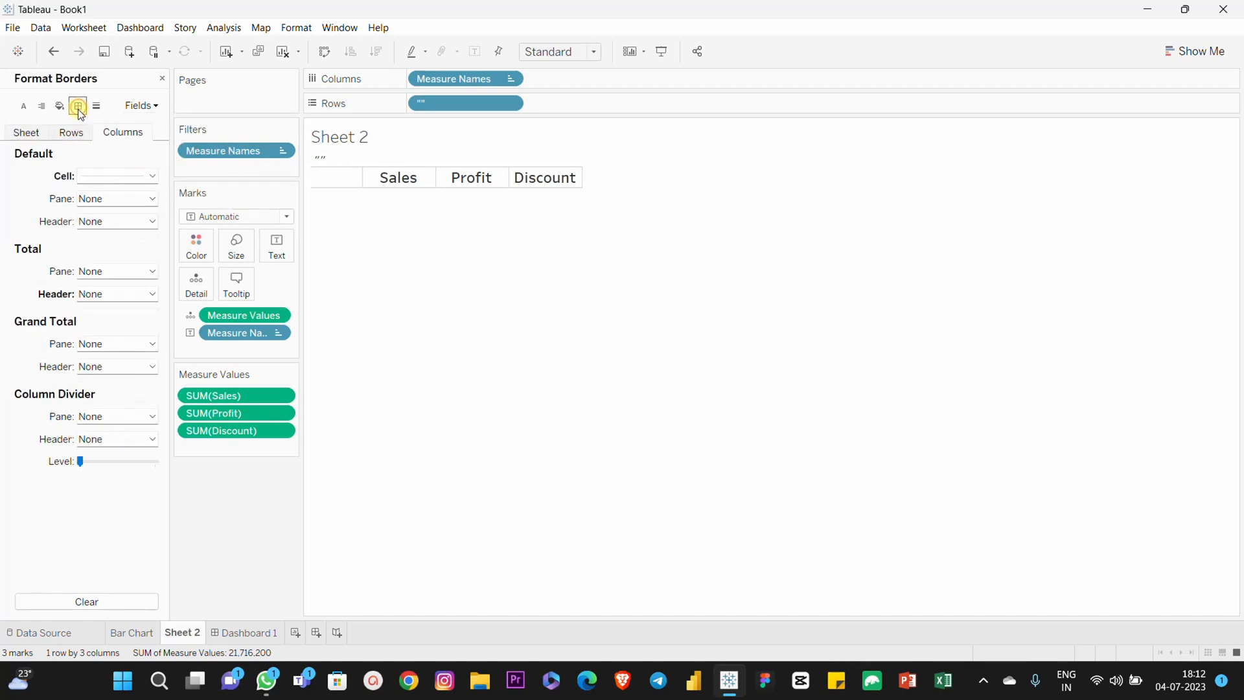
left_click(156, 175)
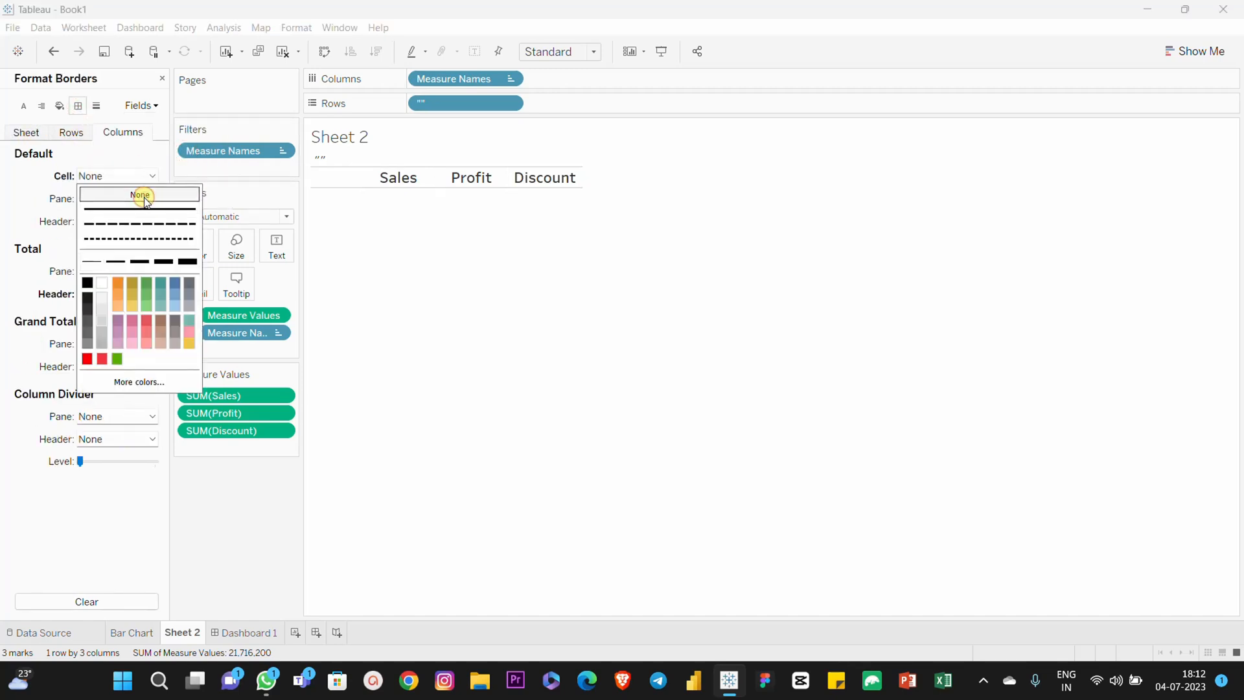
left_click(543, 267)
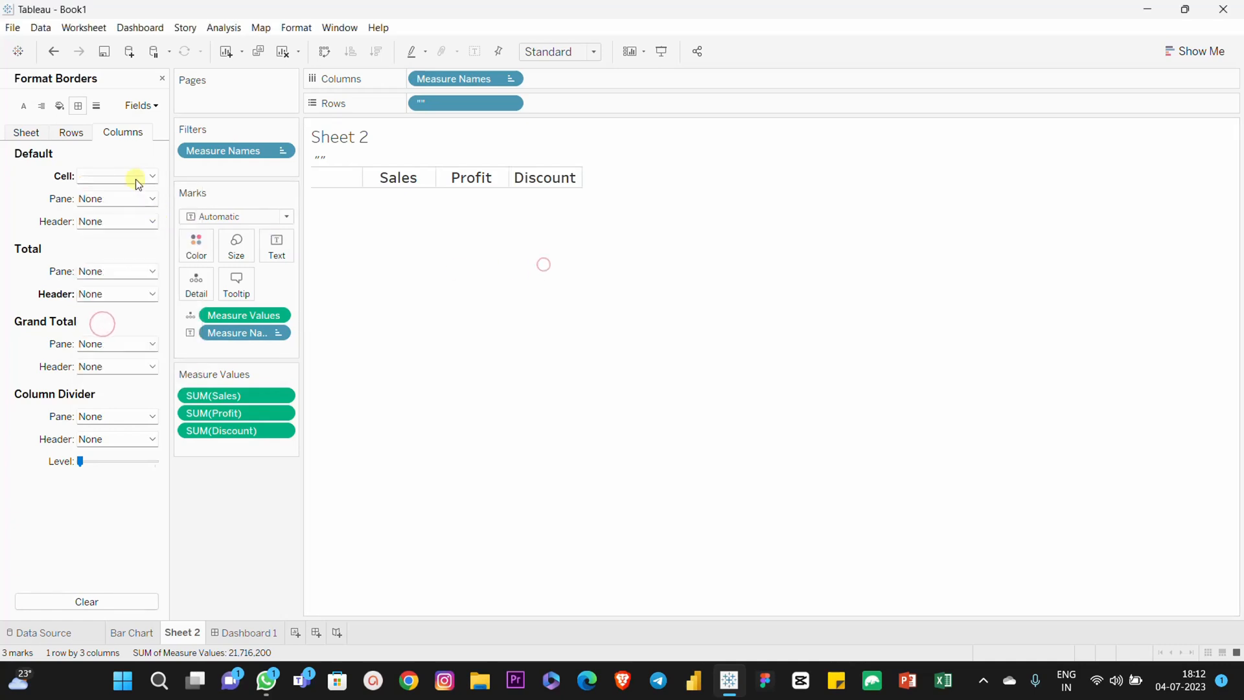
Set the Grand Total header border to None for rows and the Total header border to None for the whole sheet.
left_click(73, 133)
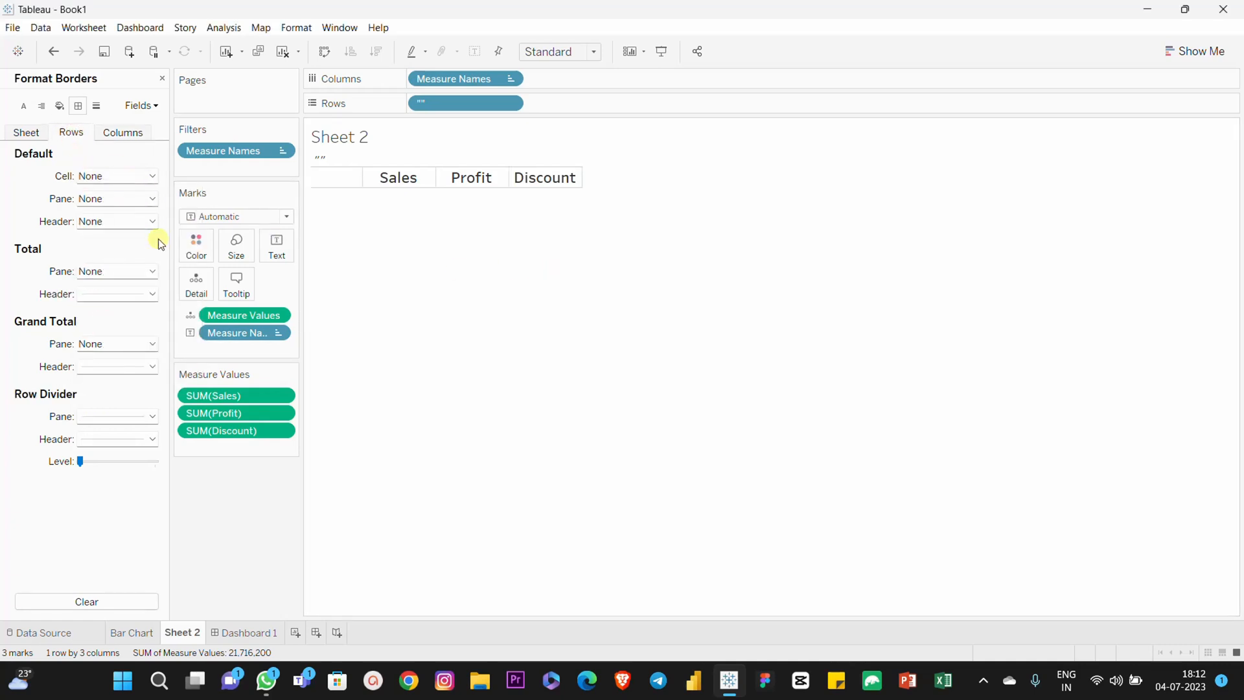
left_click(153, 367)
left_click(141, 390)
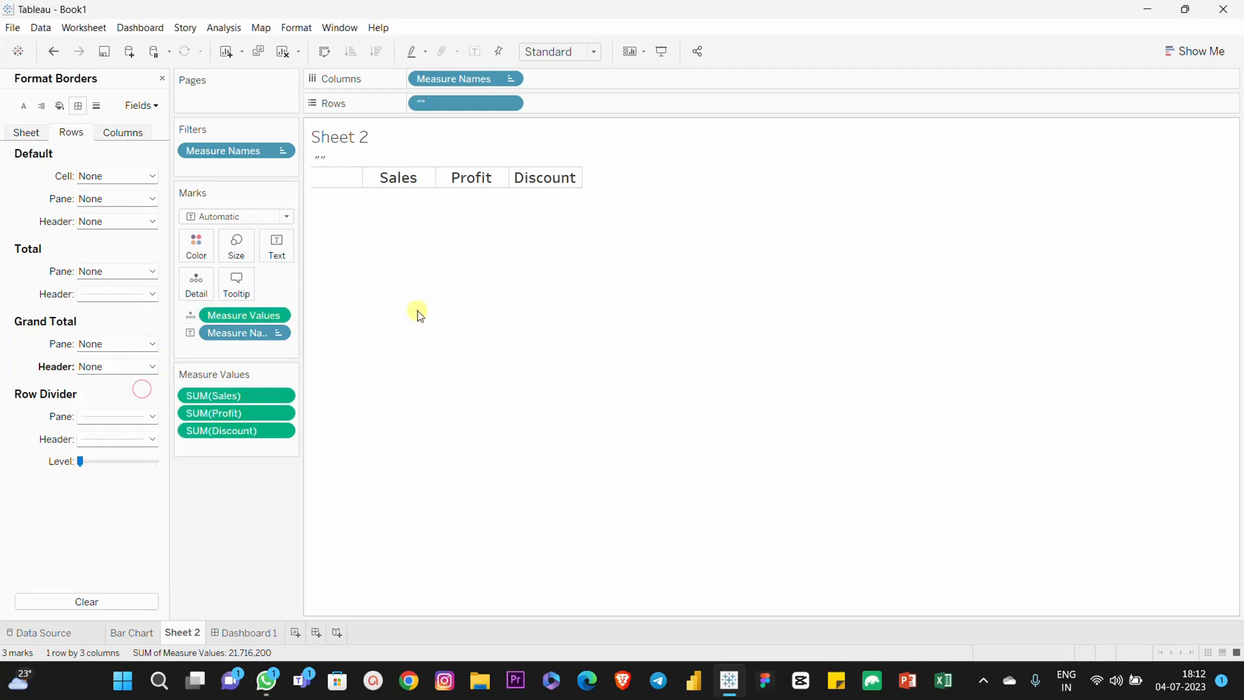
left_click(418, 311)
left_click(25, 135)
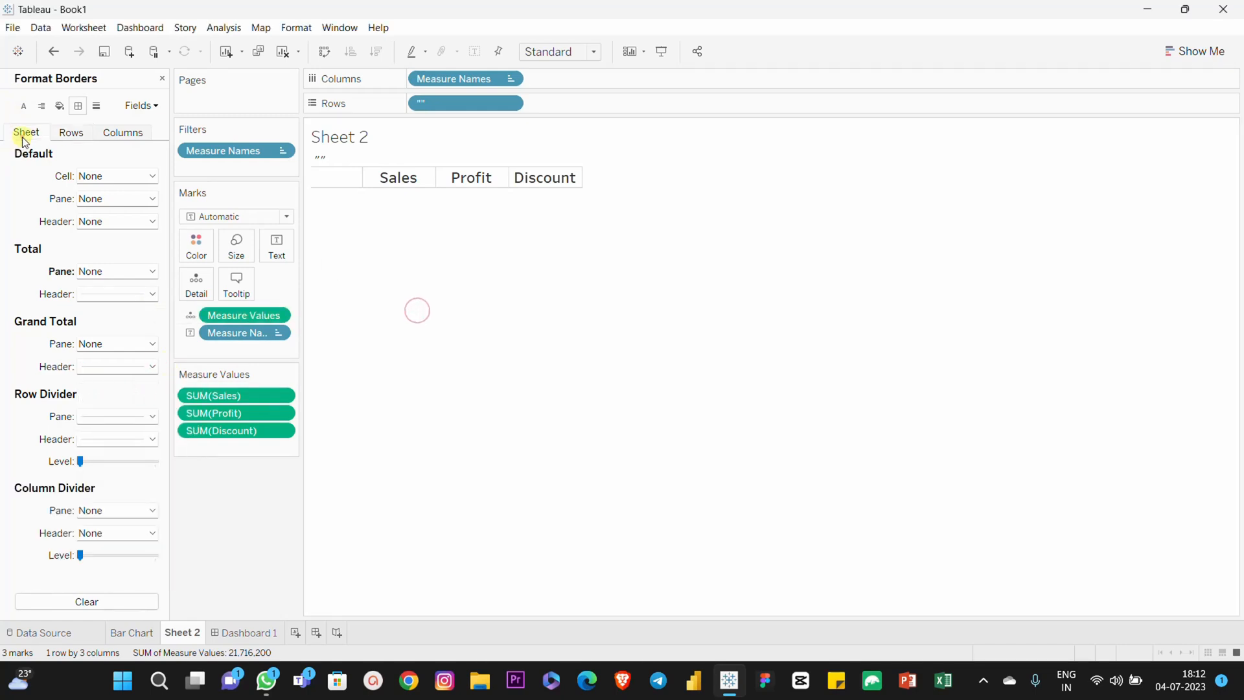
left_click(153, 294)
left_click(127, 313)
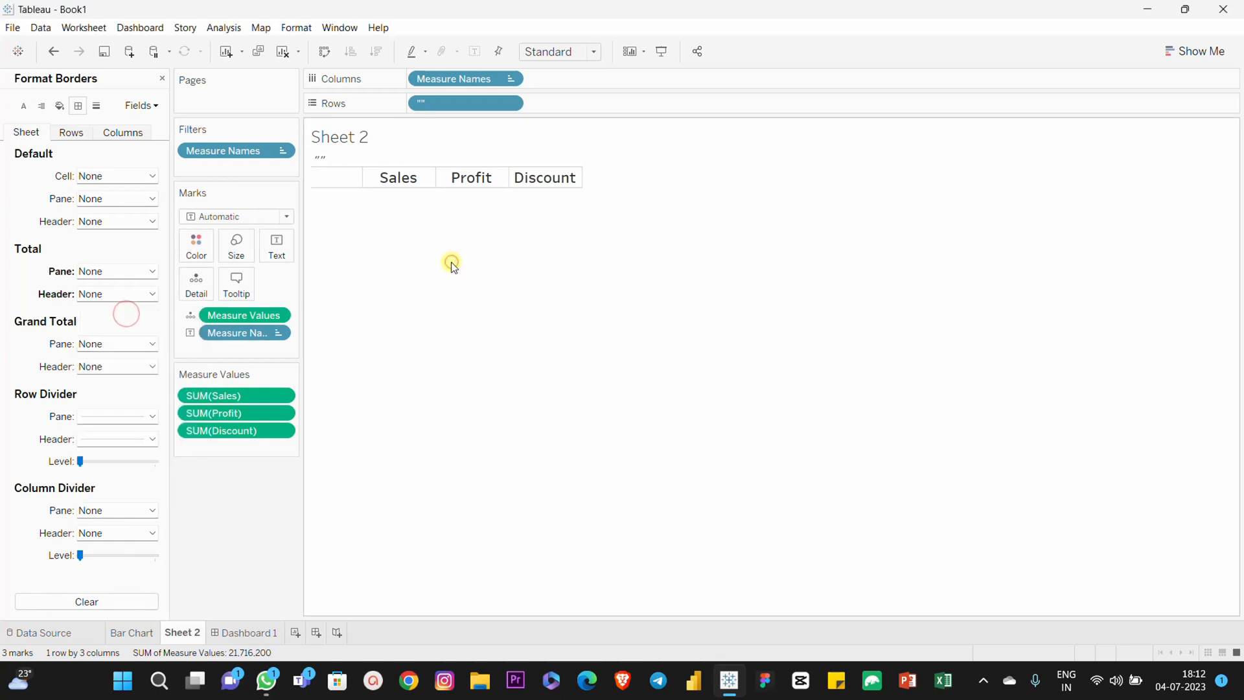
Try setting Sheet 2's row divider pane border to None.
left_click(153, 420)
left_click(144, 434)
left_click(568, 299)
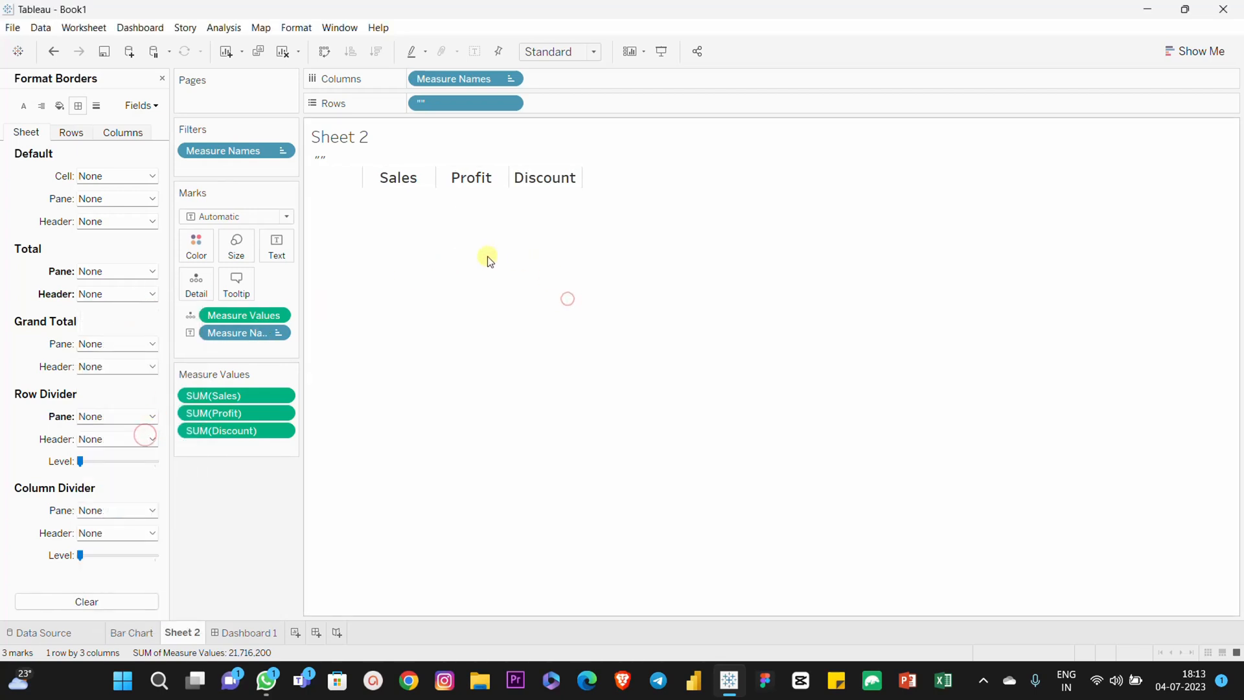
On Dashboard 1, widen the label strip's blank first column to line up with the bar chart's sub-category column.
left_click(244, 633)
left_click(982, 238)
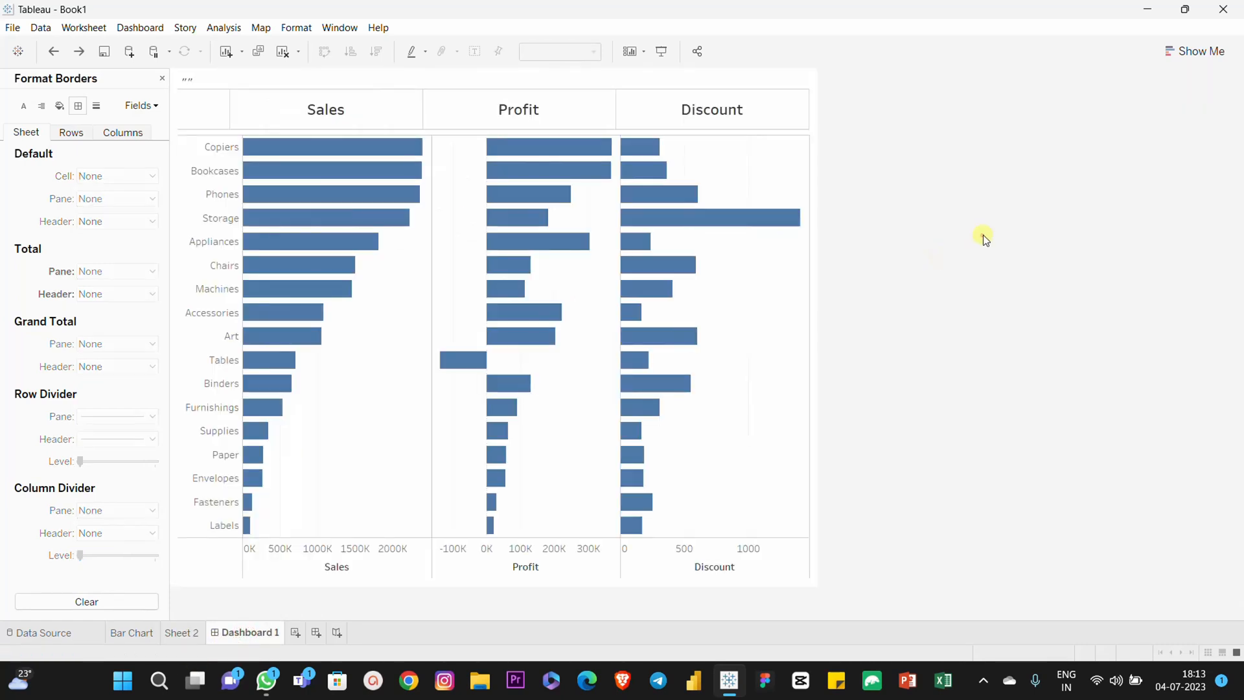
left_click(233, 108)
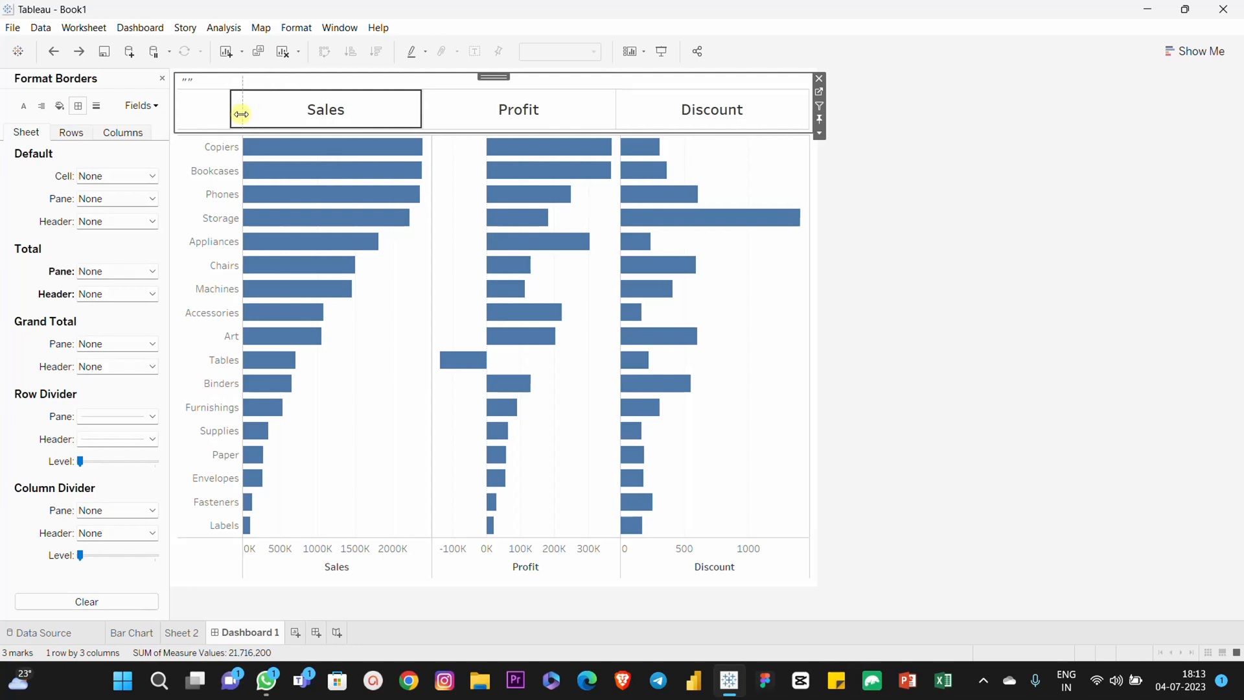
left_click(899, 193)
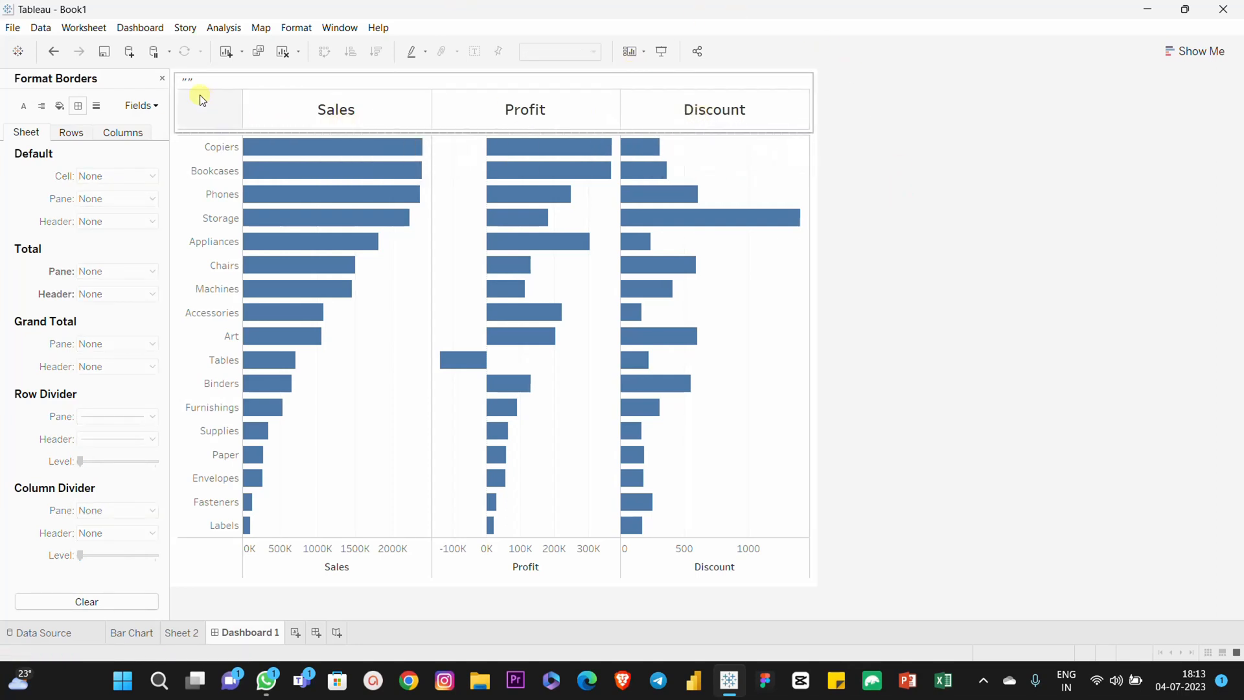
Hide the field labels for rows in the Sales, Profit and Discount label strip.
right_click(188, 79)
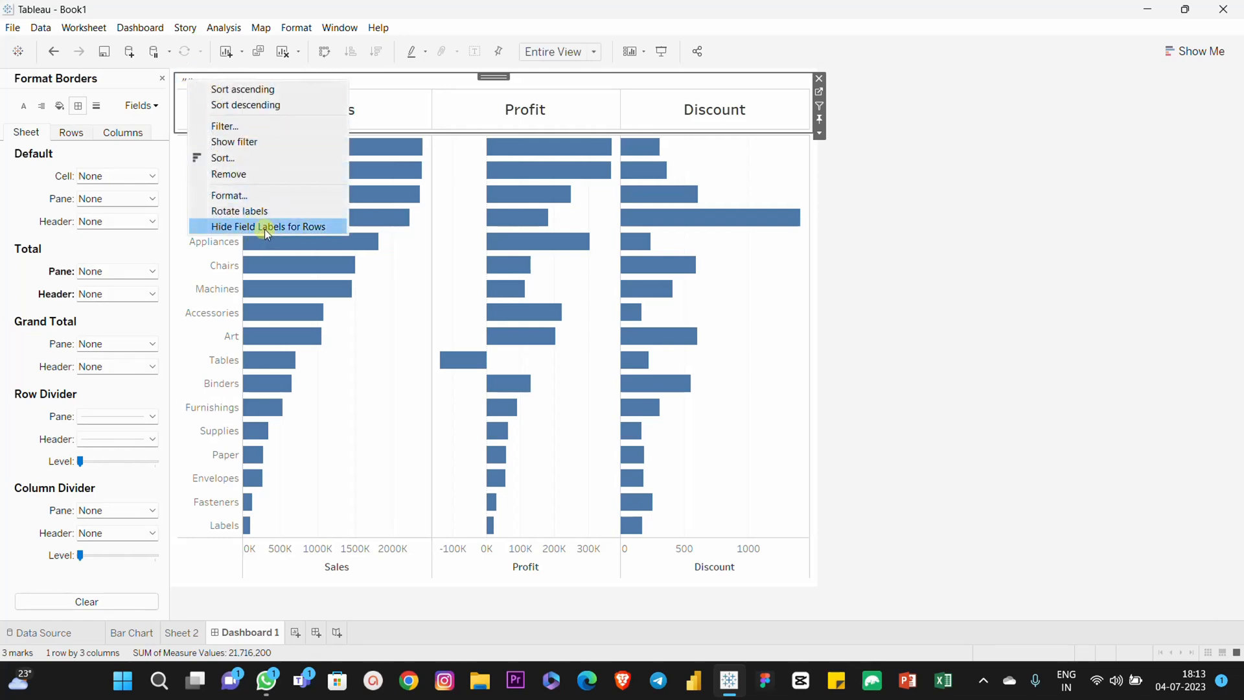
left_click(264, 227)
left_click(943, 200)
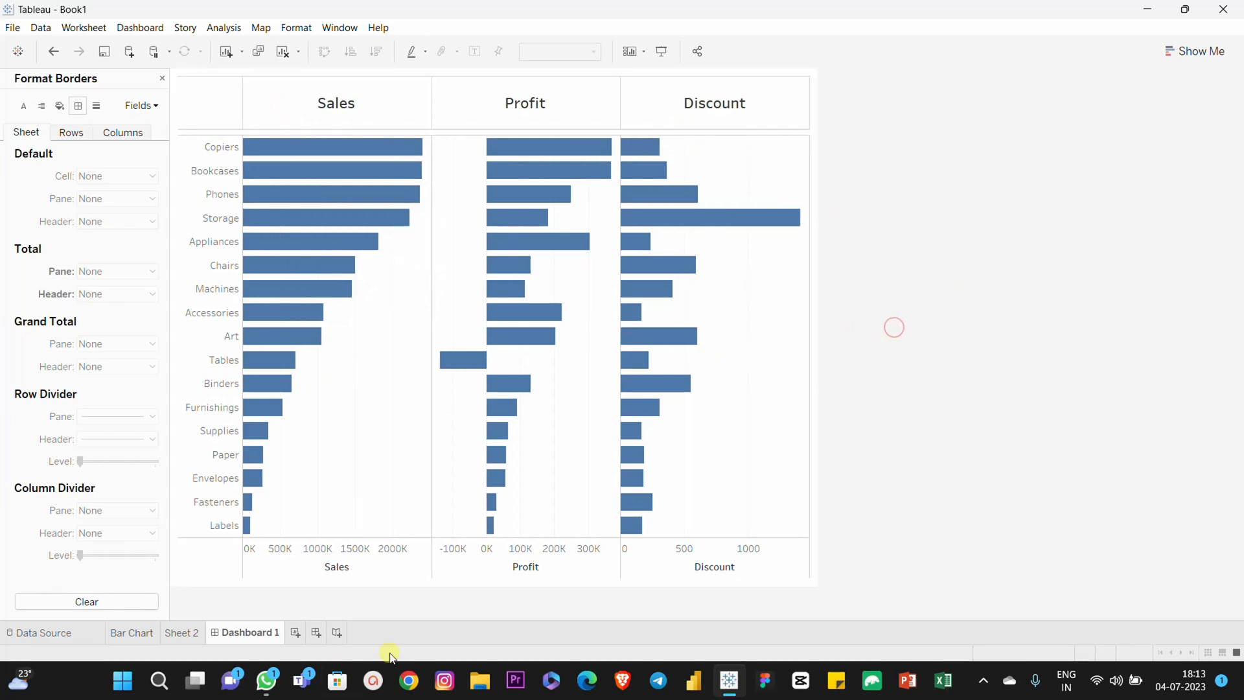
Hide the Sales, Profit and Discount axis headers below the bar chart on the dashboard.
right_click(375, 574)
left_click(433, 539)
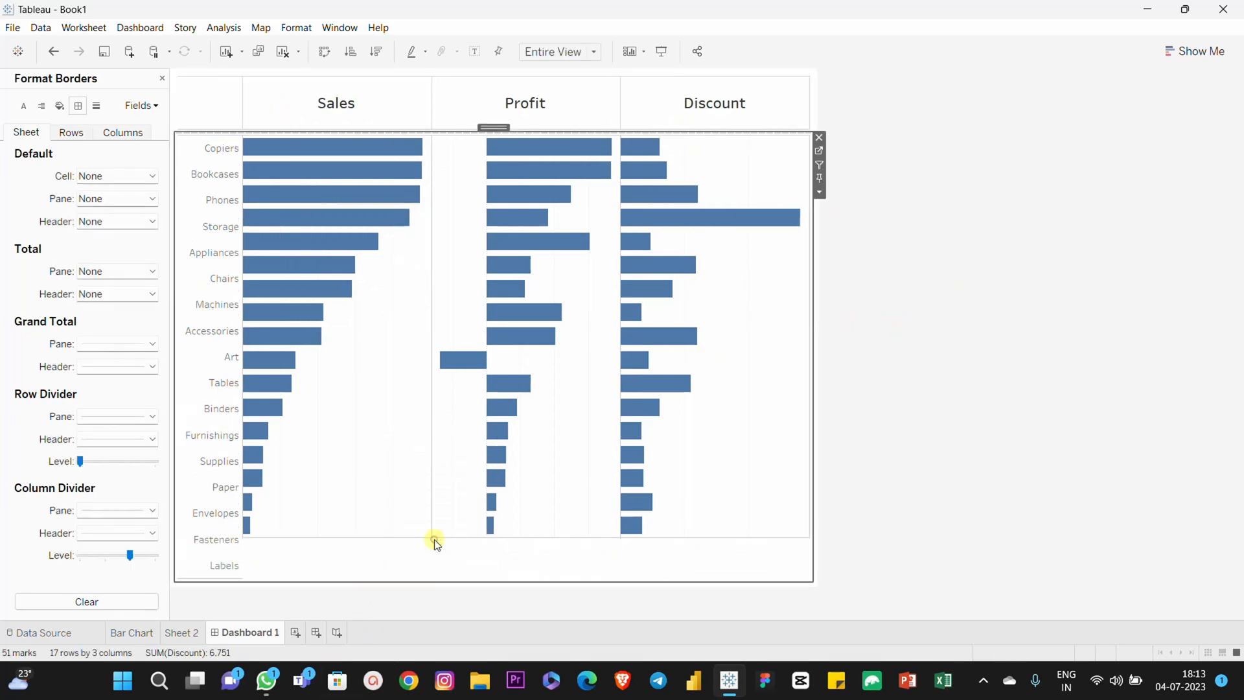
Add a change-parameter action on Dashboard 1 that runs on select, with only Sheet 2 as its source sheet.
left_click(995, 415)
left_click(923, 337)
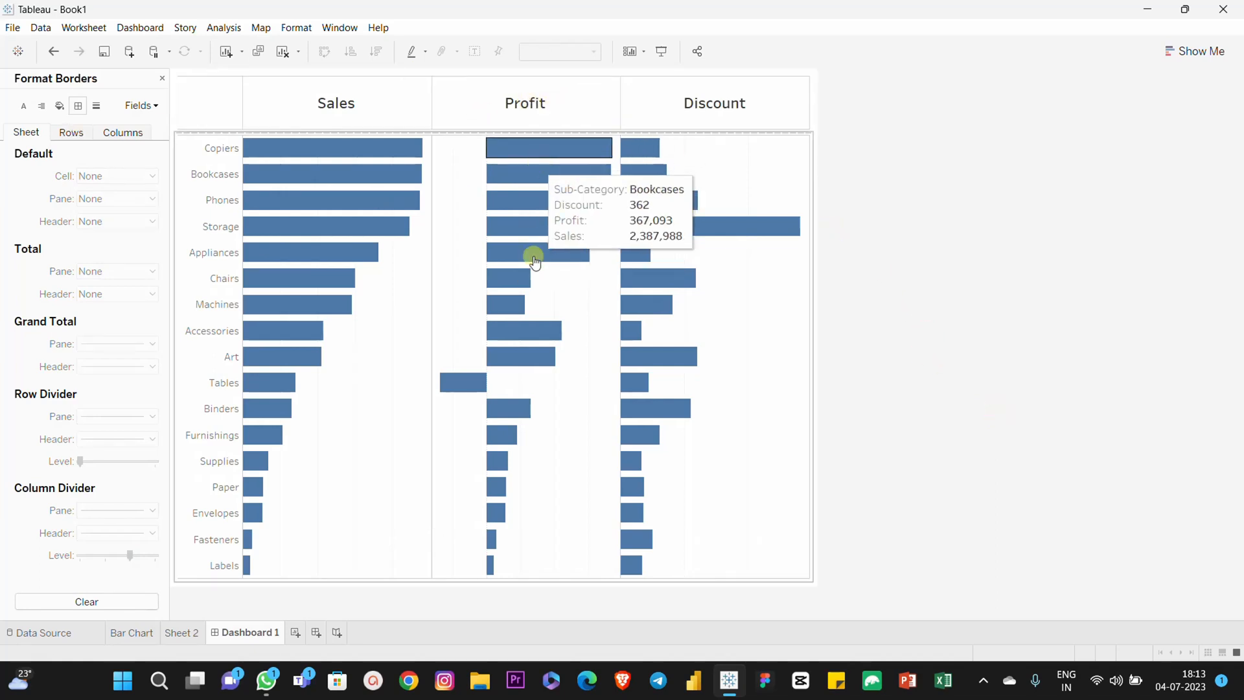
left_click(138, 29)
left_click(173, 210)
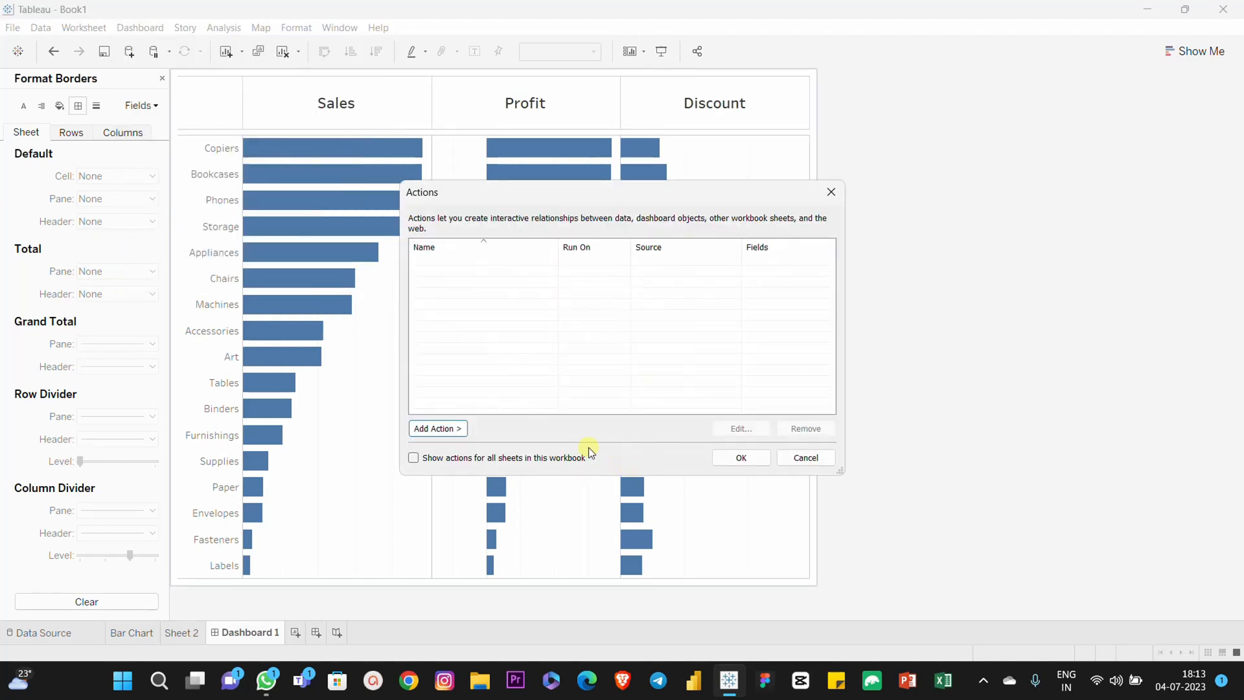
left_click(457, 428)
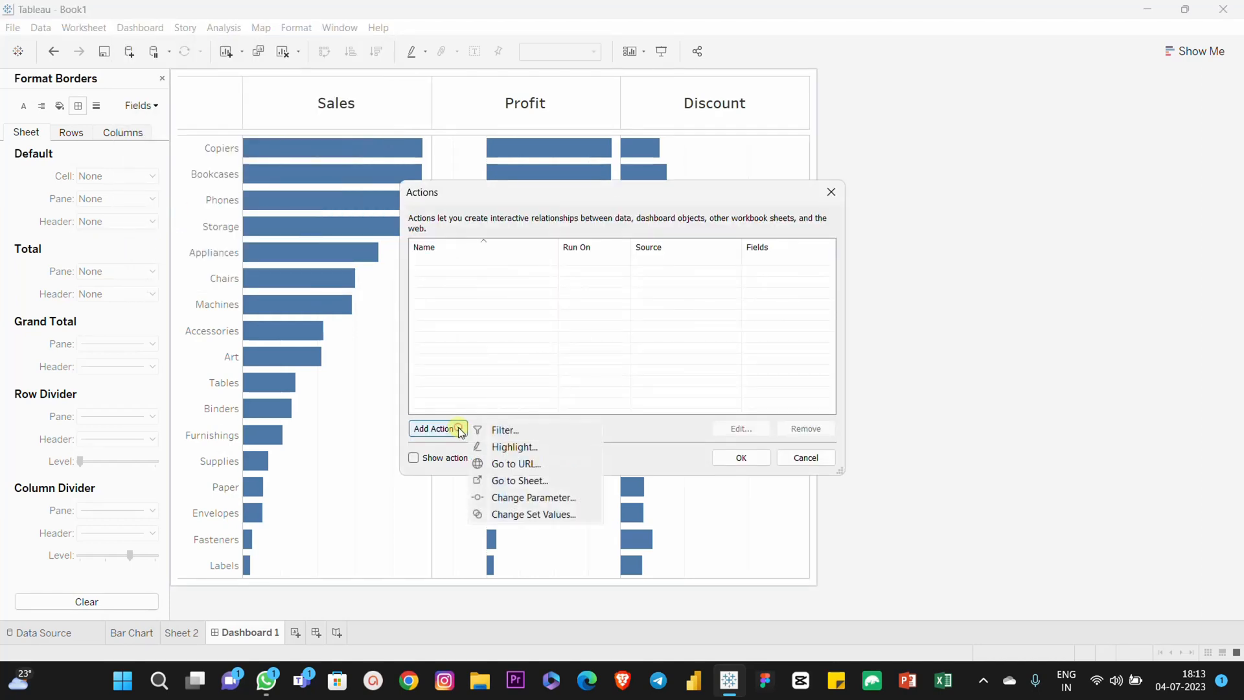
left_click(530, 497)
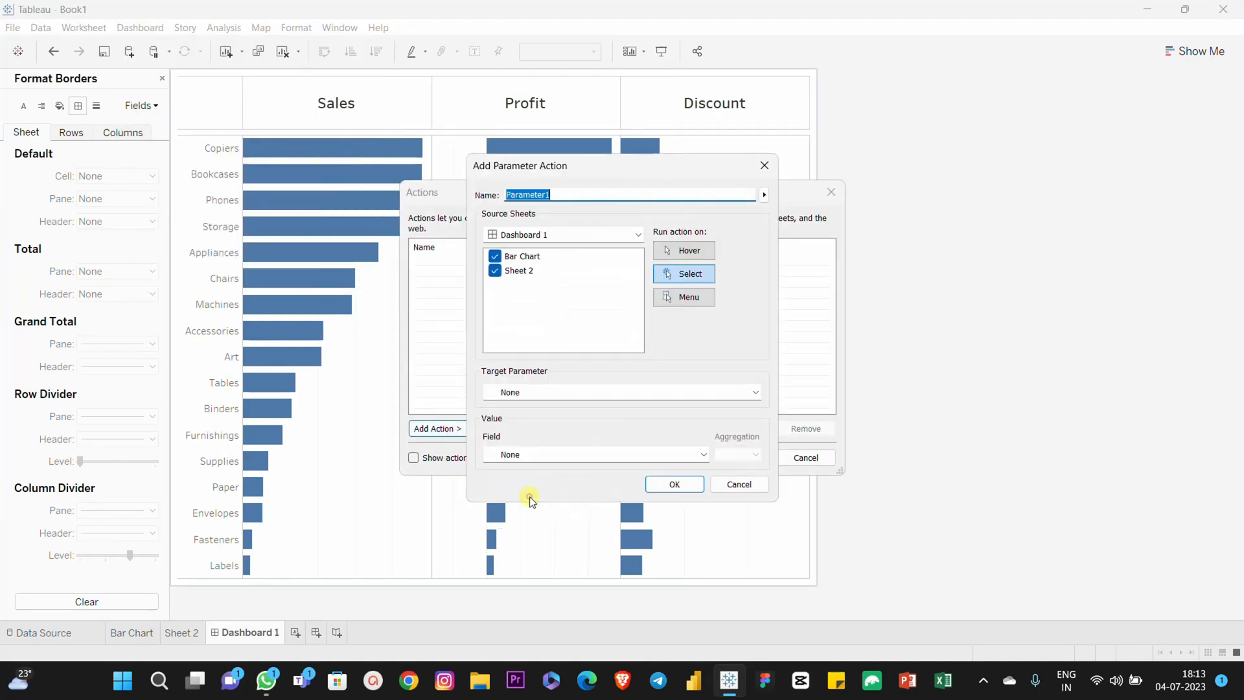
left_click(496, 257)
Target the action at the Selection Slicer parameter with Measure Names as its value field, and save the dashboard action.
left_click(537, 392)
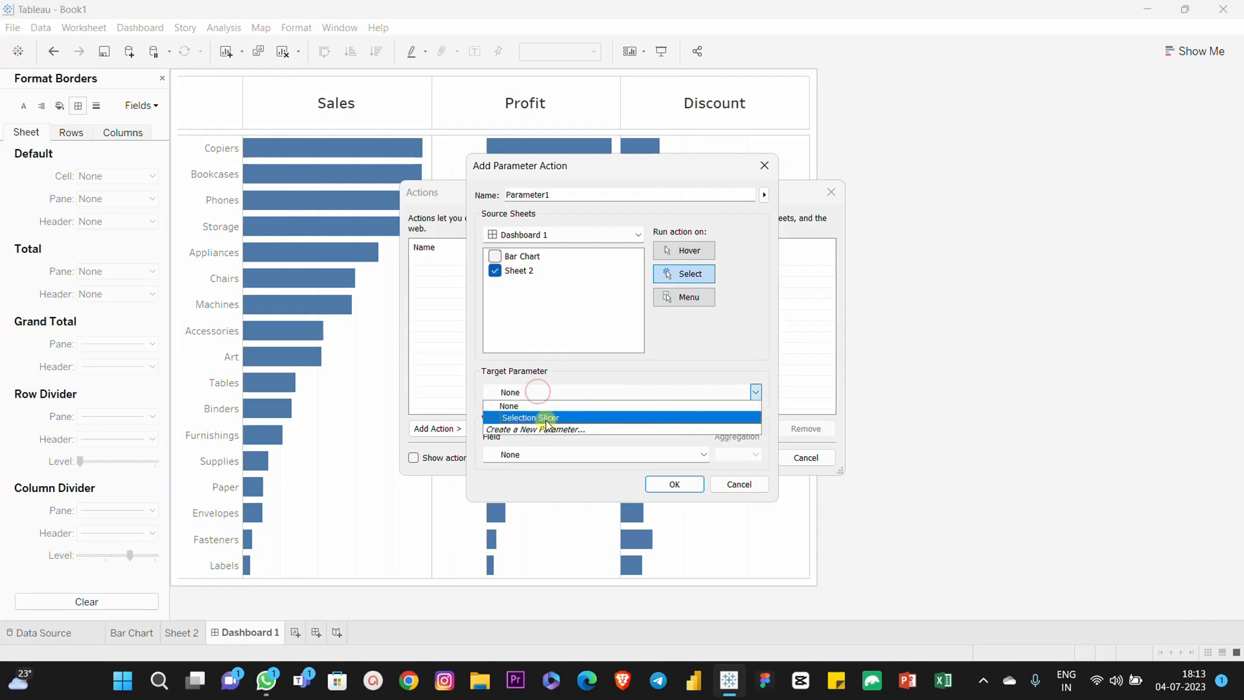
left_click(546, 418)
left_click(543, 456)
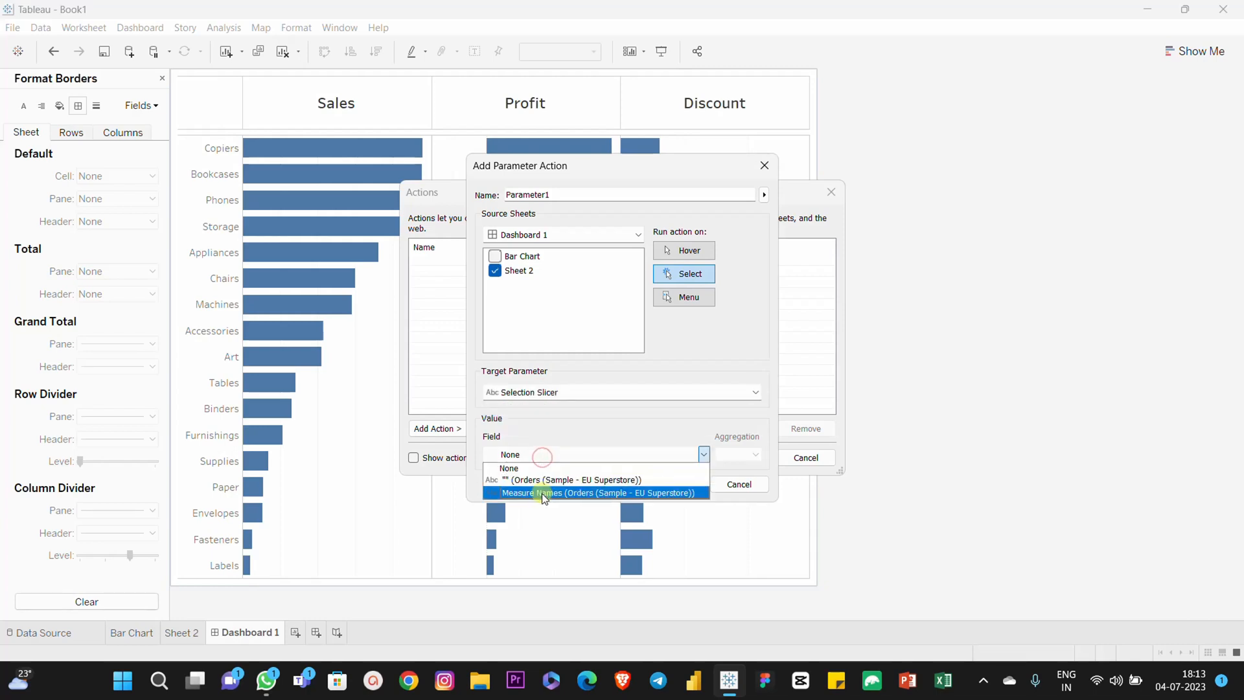
left_click(542, 493)
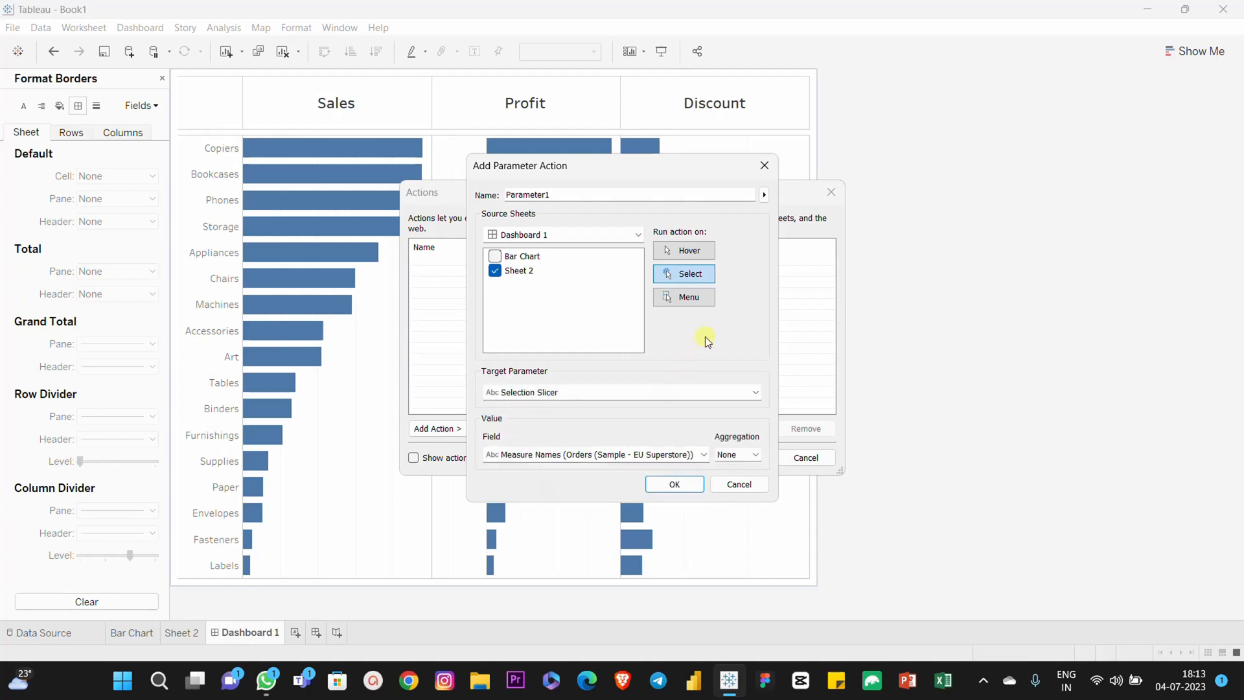
left_click(675, 487)
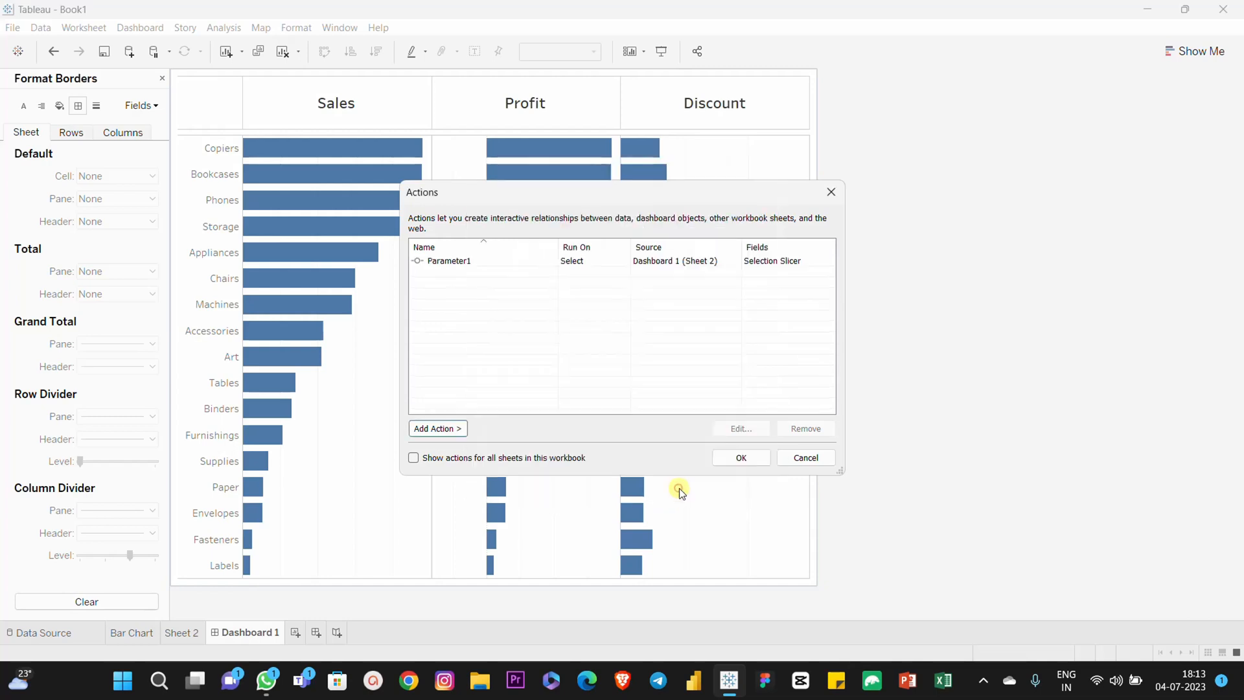
left_click(741, 458)
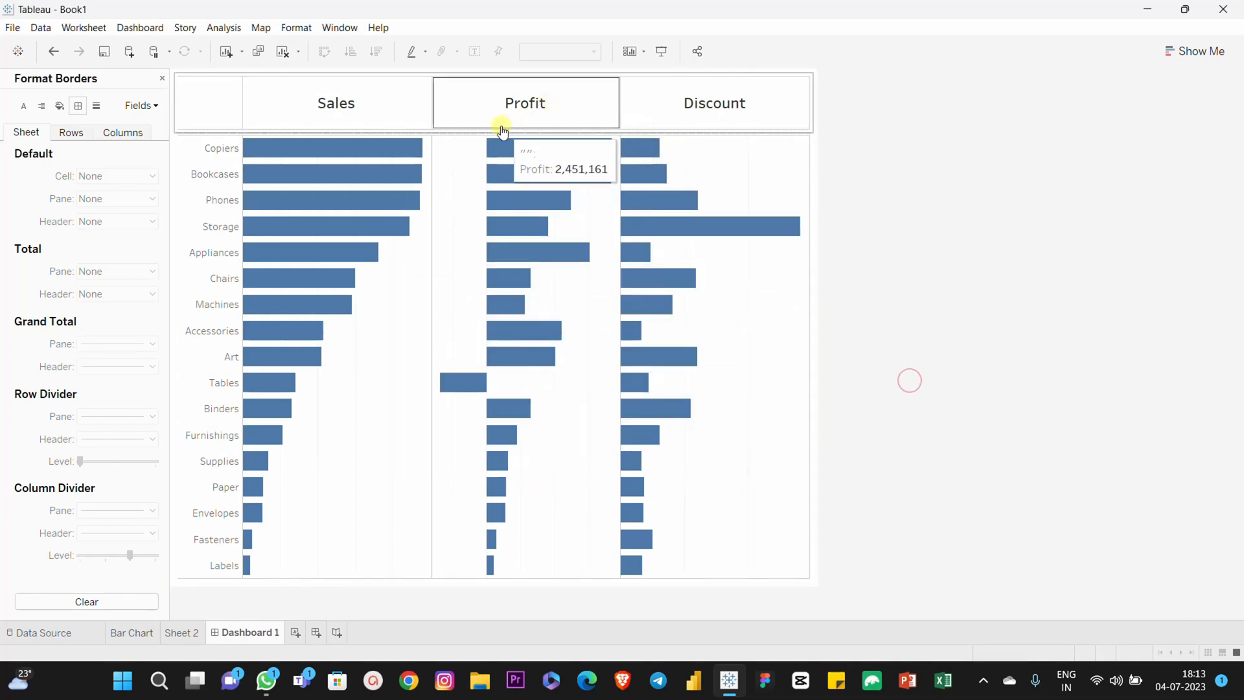
Test the parameter action by selecting the Profit, Discount and Sales labels in turn, and clear the label selection.
left_click(517, 113)
left_click(517, 113)
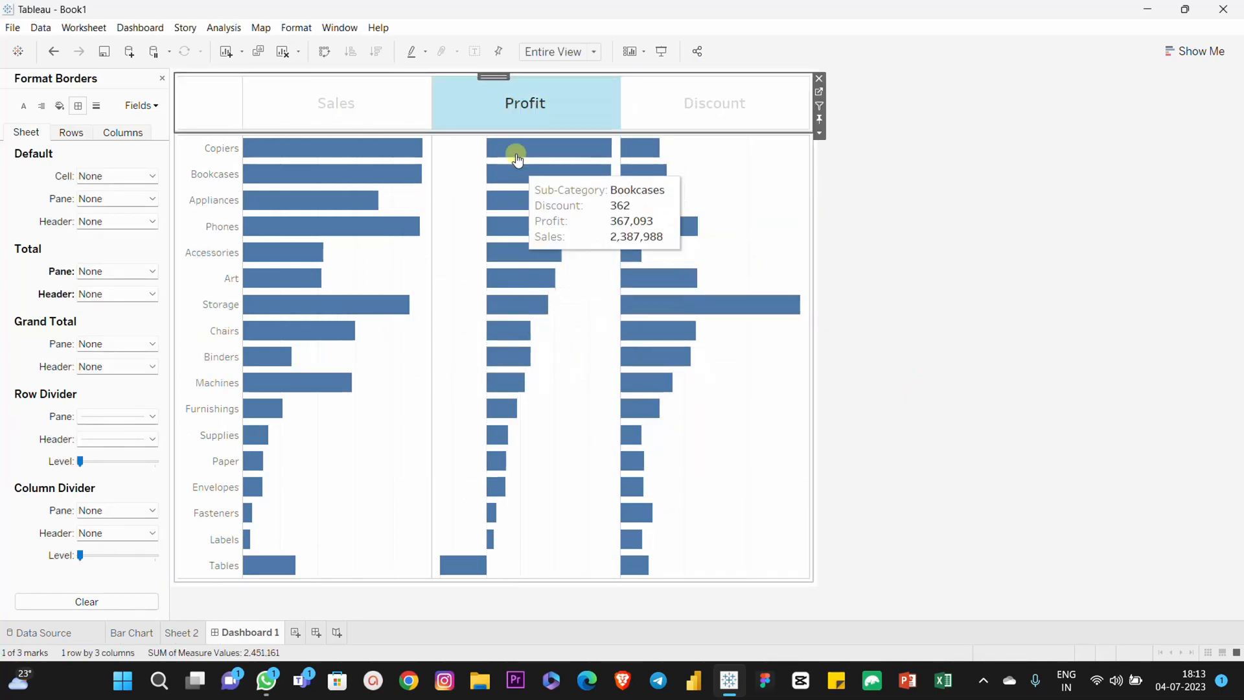
left_click(702, 98)
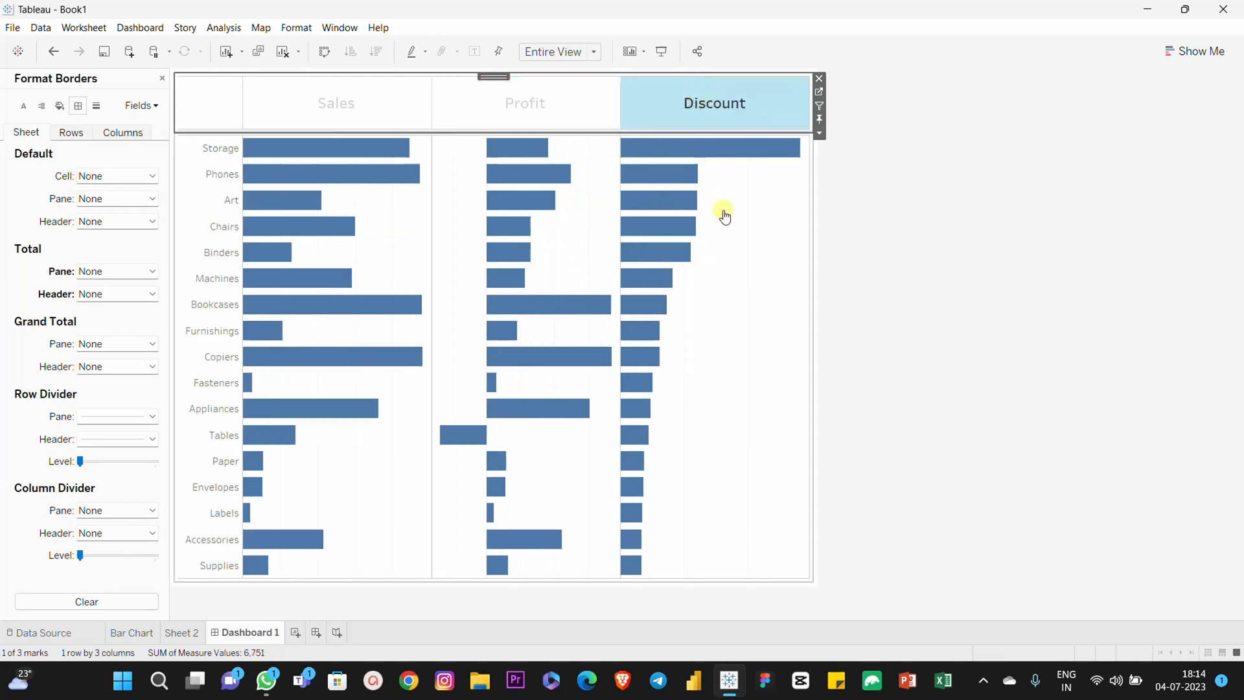
left_click(538, 105)
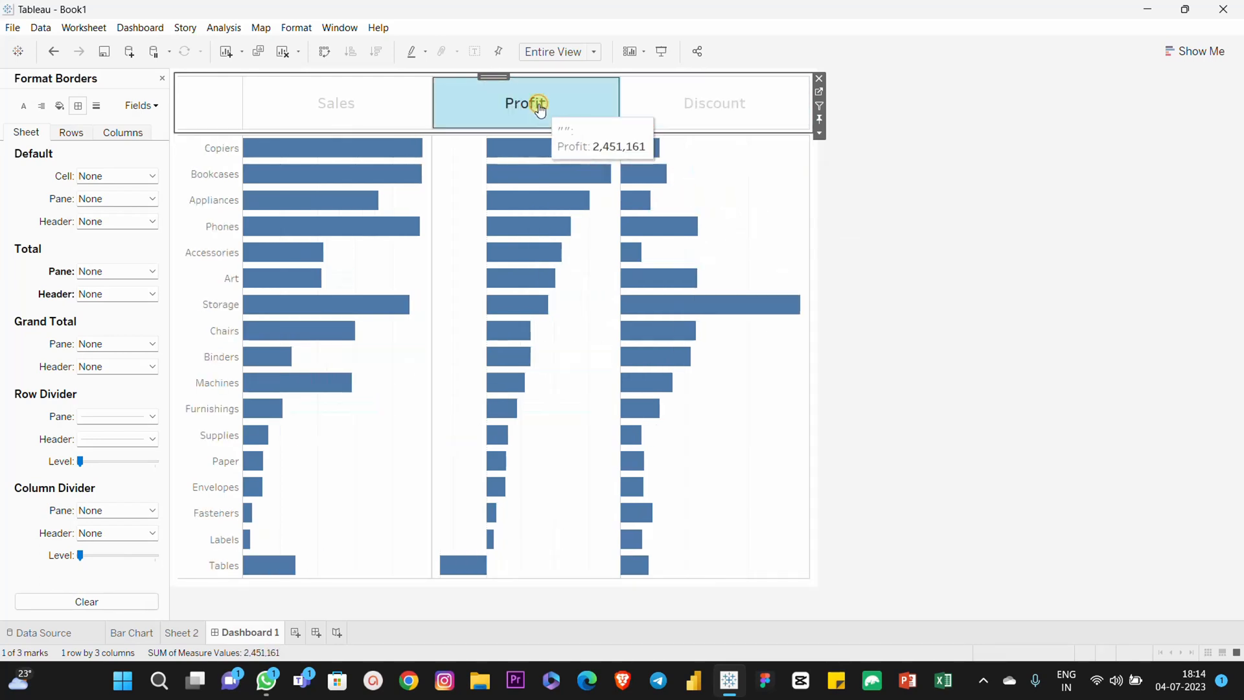
left_click(333, 115)
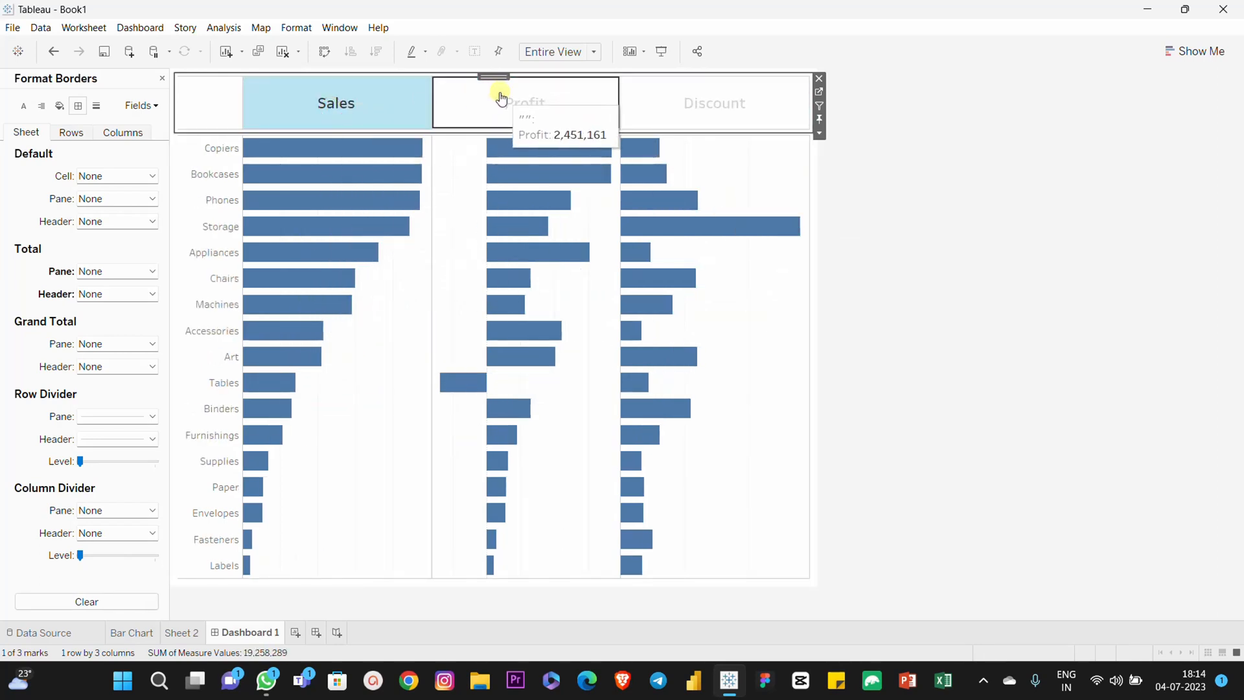
left_click(499, 94)
left_click(726, 98)
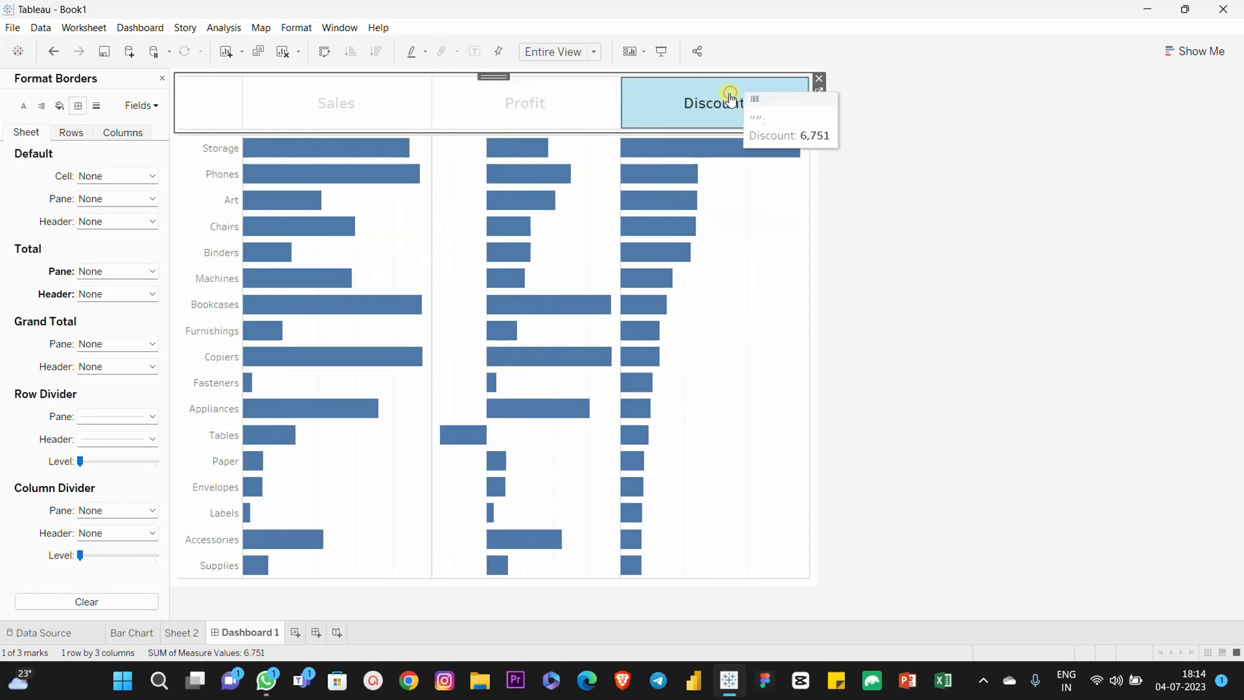
left_click(562, 101)
left_click(334, 108)
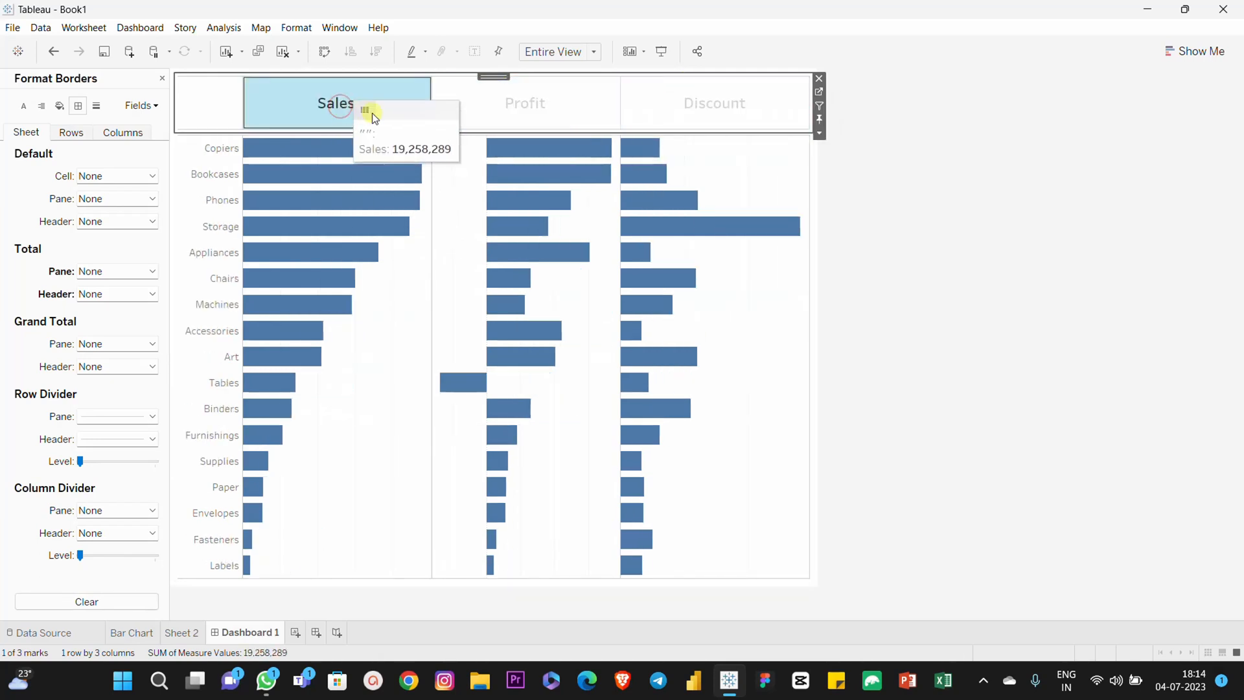
left_click(323, 110)
left_click(928, 206)
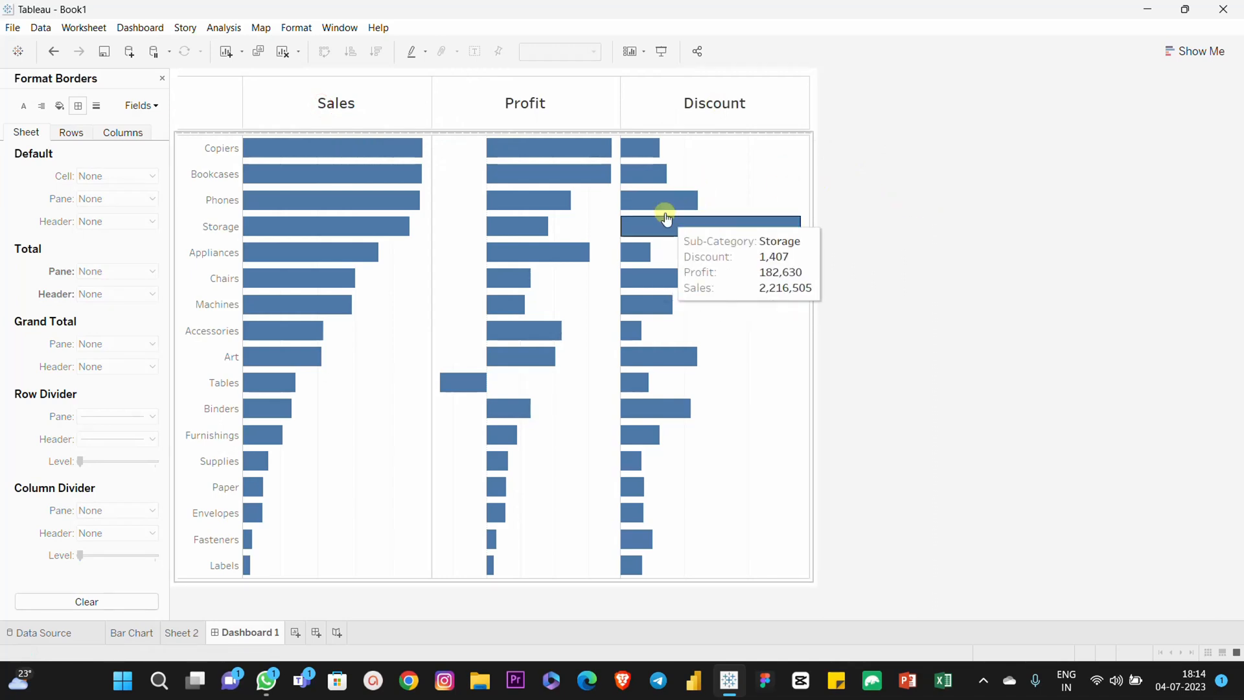
Check the bar chart's sorting again through the Discount, Profit and Sales labels, ending on Discount with the selection cleared.
left_click(711, 112)
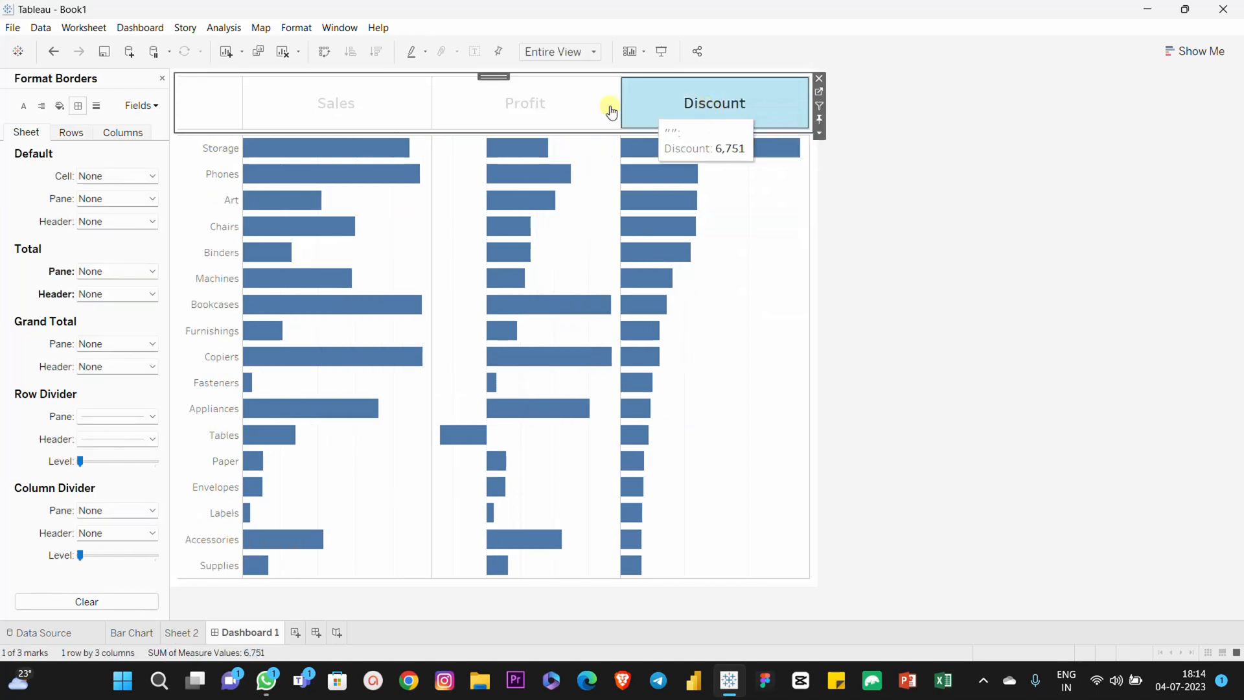
left_click(513, 108)
left_click(329, 110)
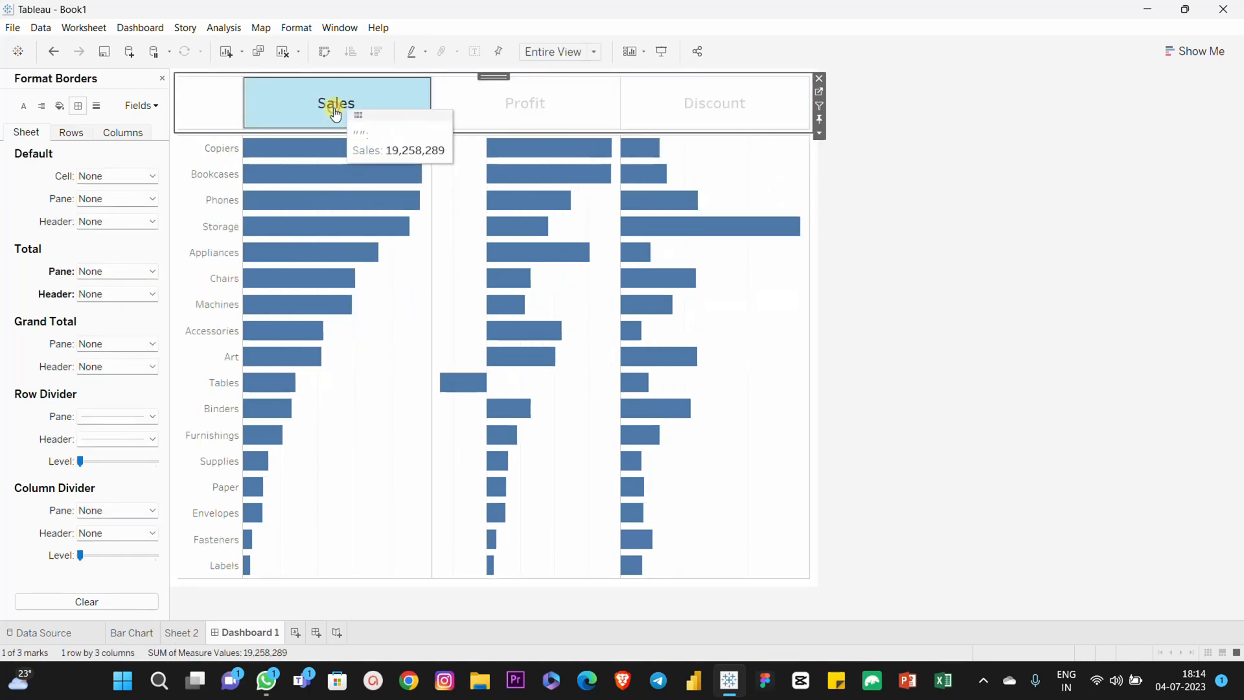
left_click(566, 105)
left_click(717, 107)
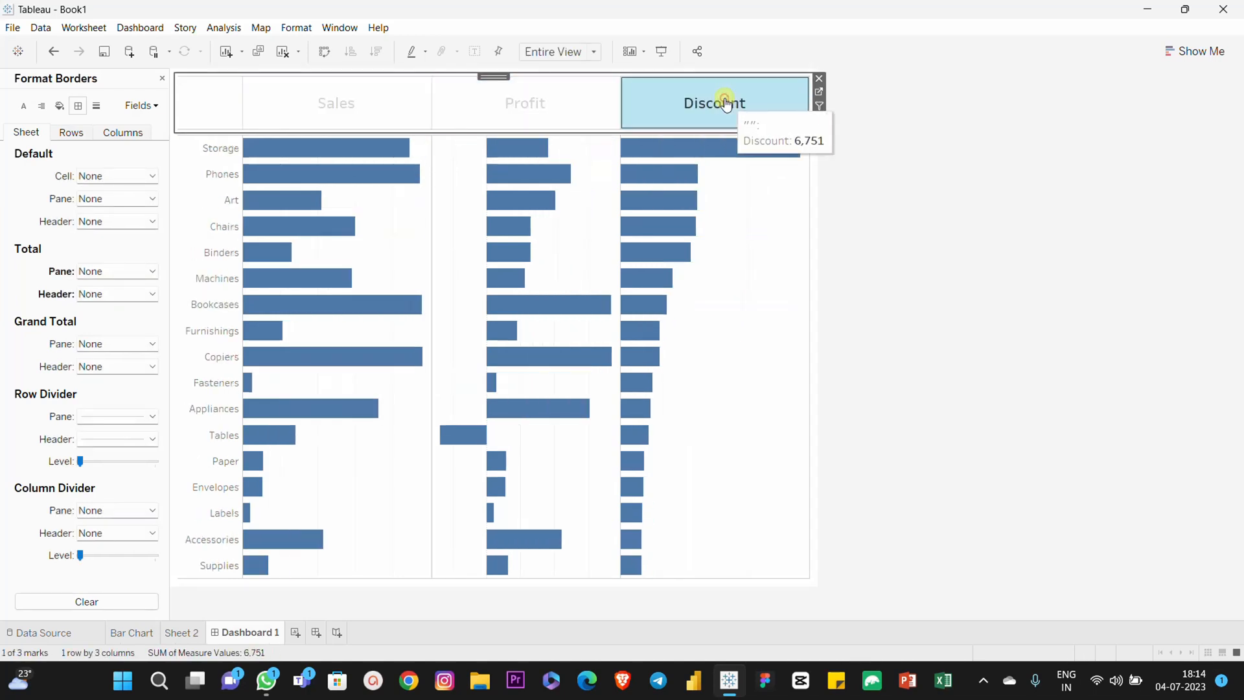
left_click(924, 174)
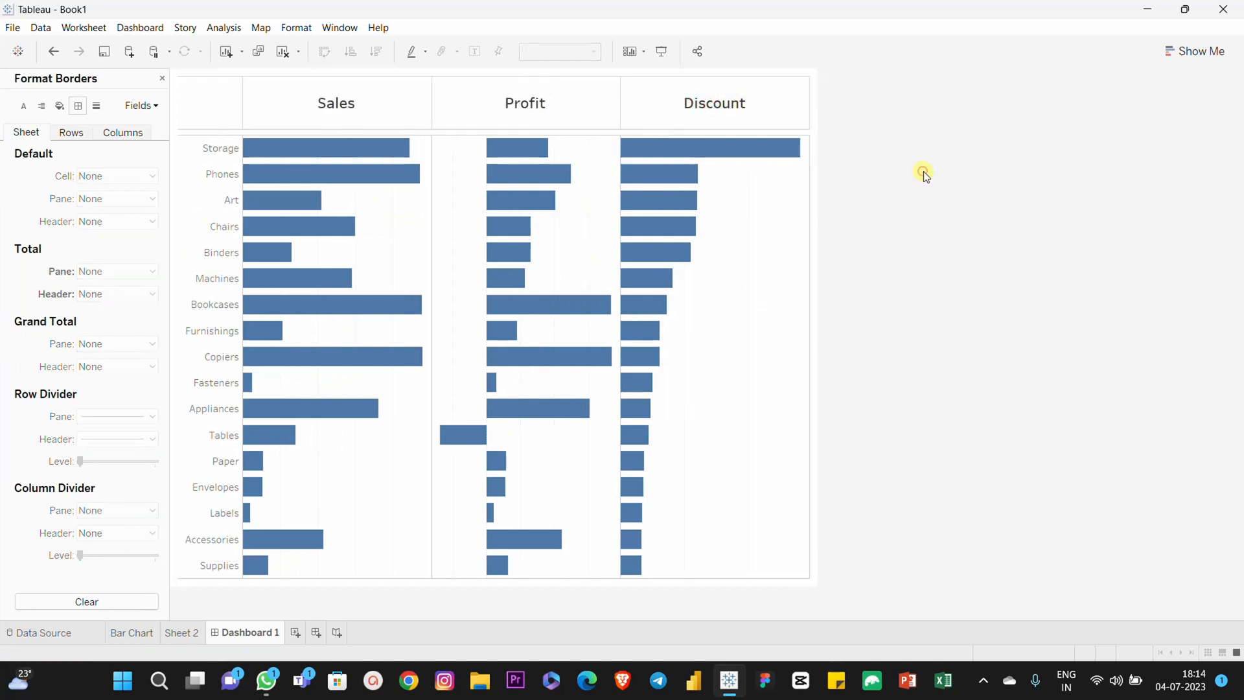